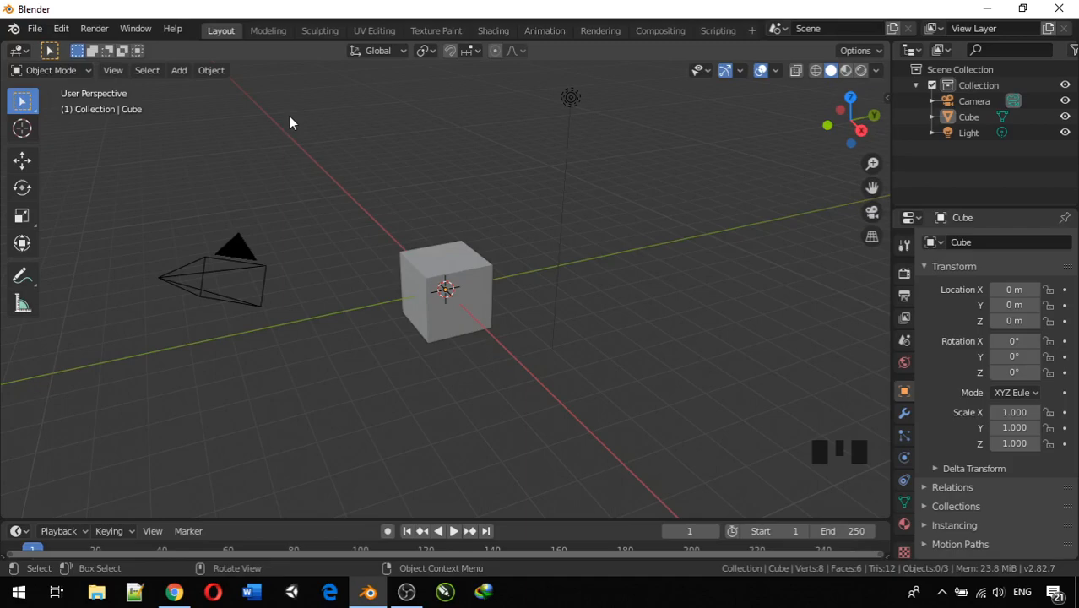
Open the file arm low poly.blend from the Human arm low poly folder, discarding changes to the current scene.
left_click(35, 31)
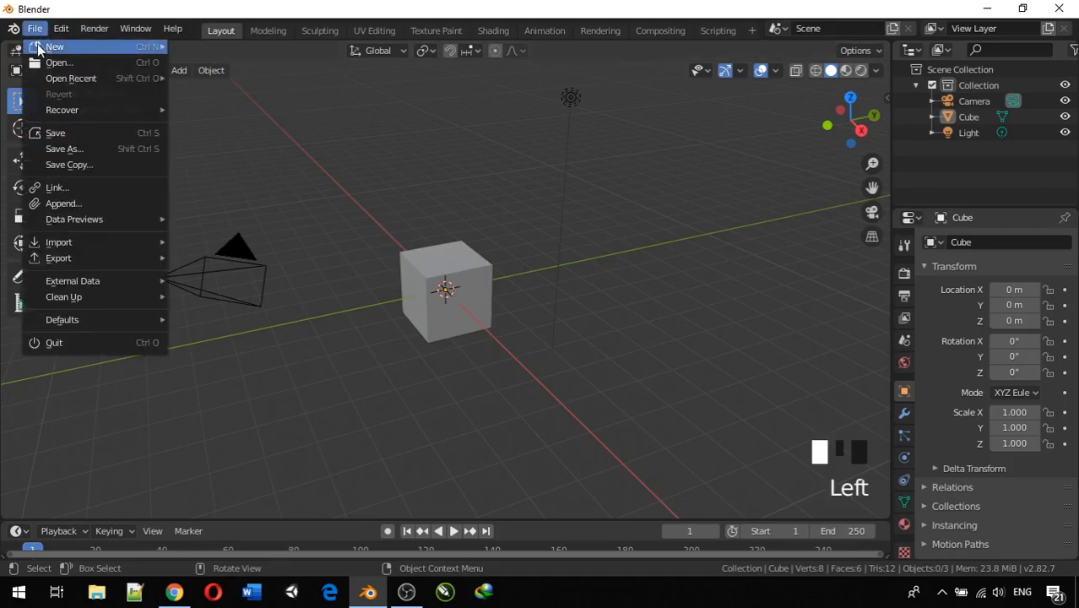
left_click(48, 64)
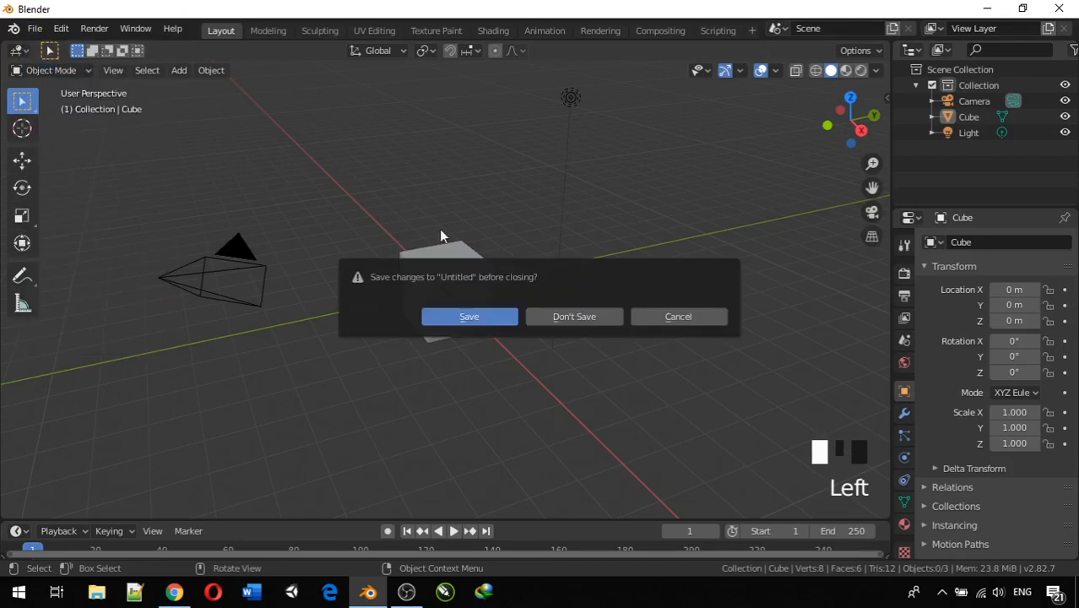
left_click(610, 320)
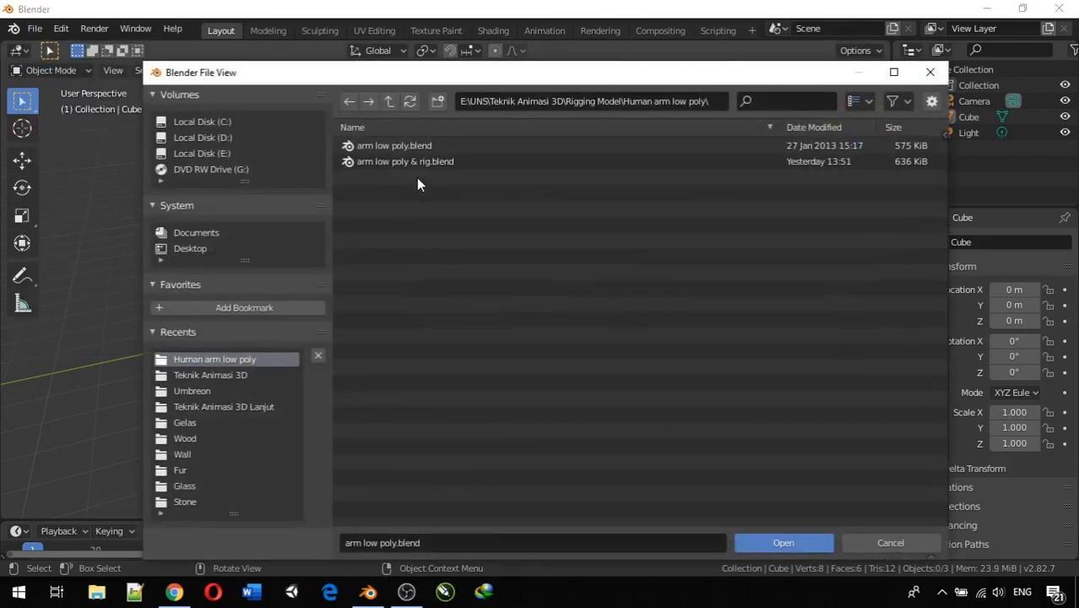
double_click(411, 147)
Locate the arm model in the scene and examine it from the front.
middle_click_drag(378, 280, 407, 354)
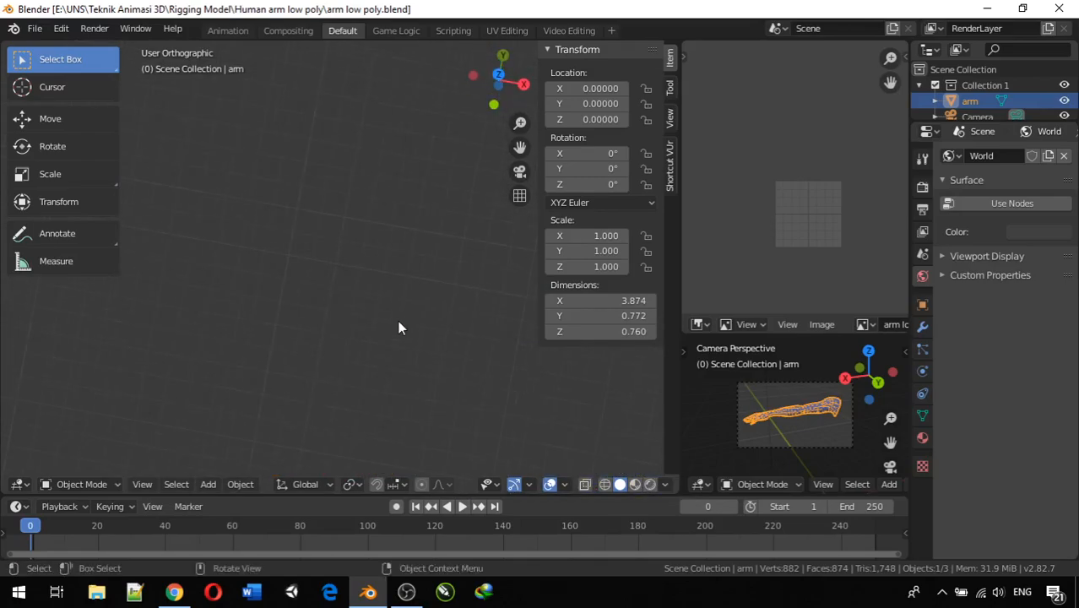
key("KP_1")
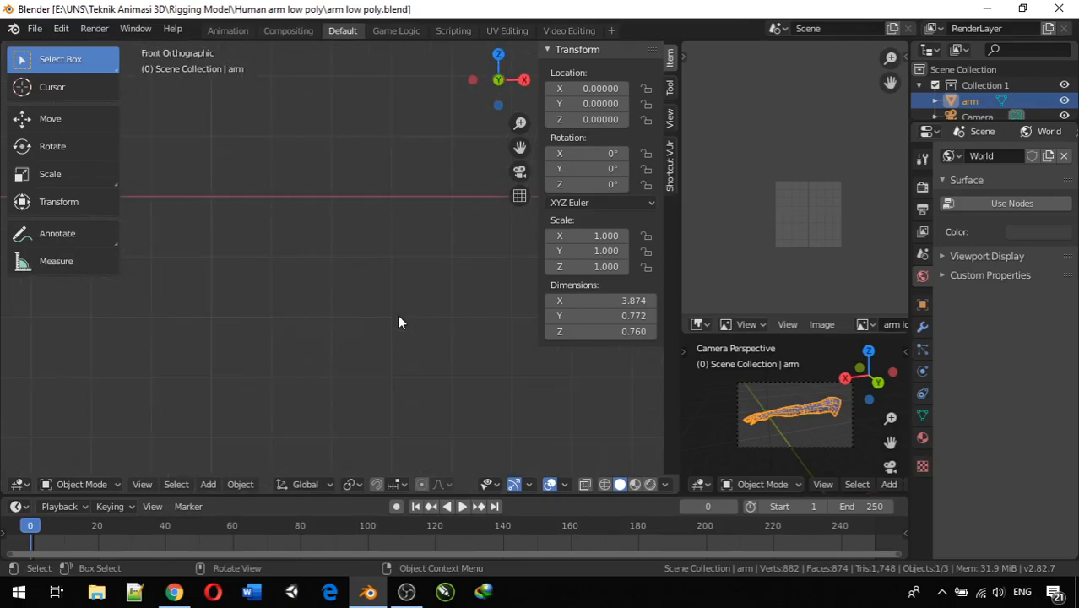
middle_click_drag(389, 308, 370, 307)
key("KP_1")
scroll(400, 238, "down", 14)
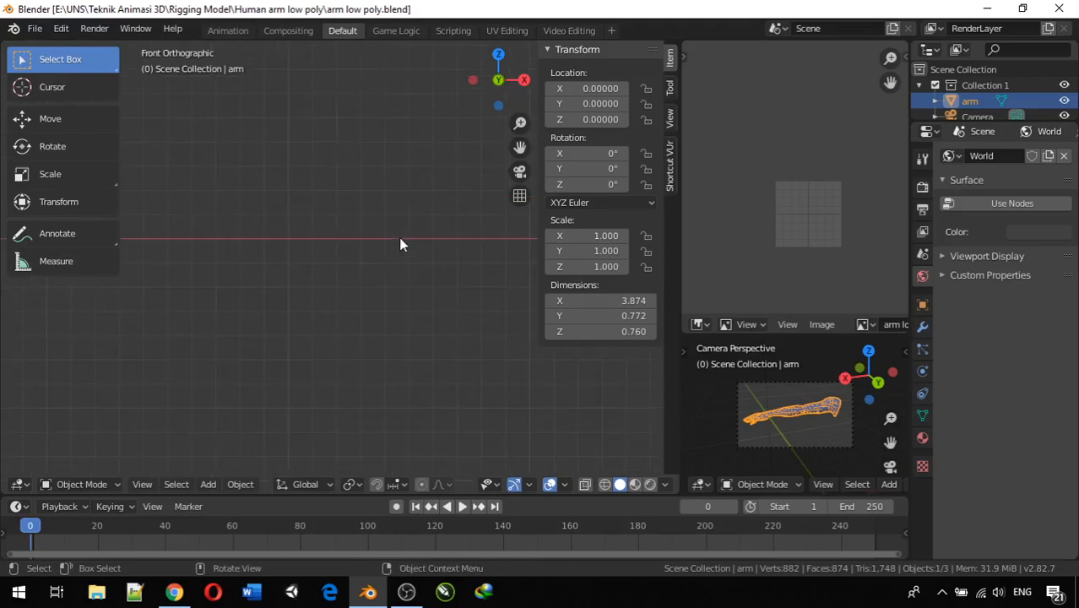
middle_click_drag(454, 245, 138, 225, "shift")
scroll(344, 271, "up", 5)
scroll(341, 265, "up", 10)
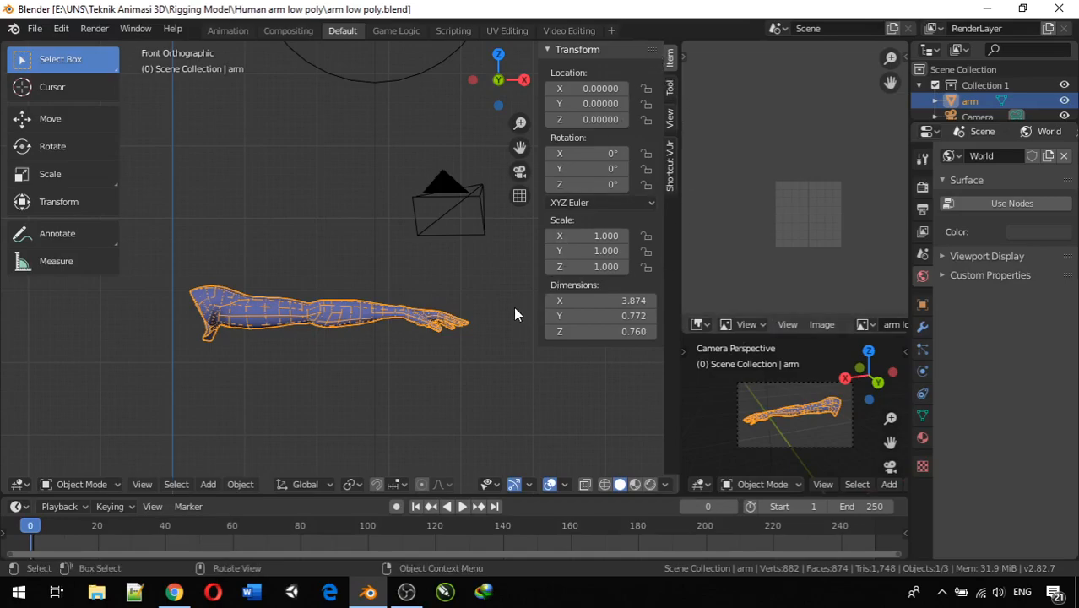
Hide the sidebar and merge the image editor and camera view areas into the main 3D viewport.
key("n")
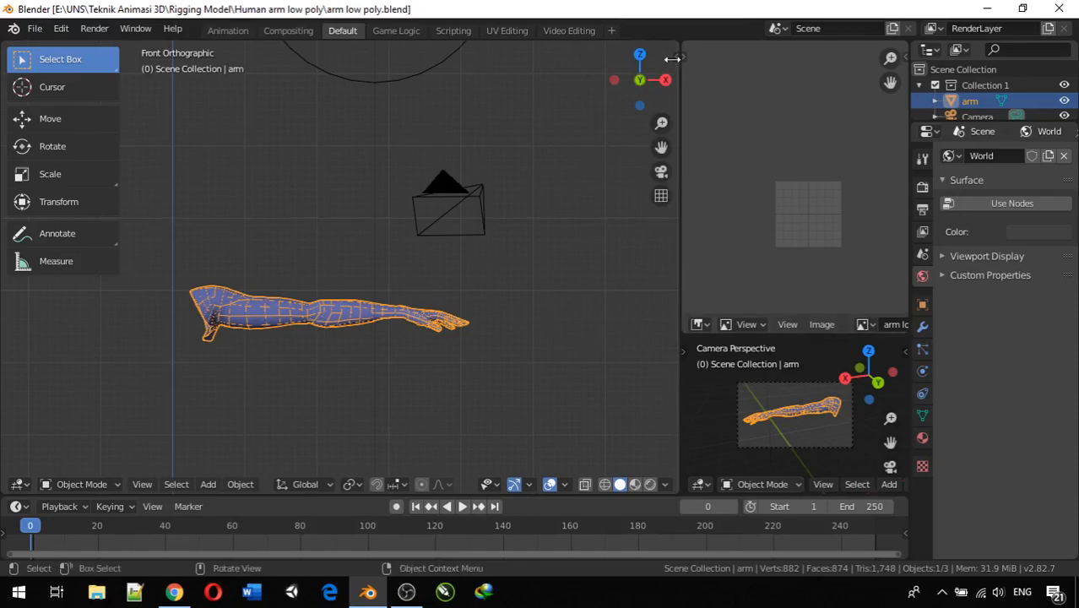
left_click_drag(675, 43, 737, 69)
left_click_drag(902, 340, 873, 270)
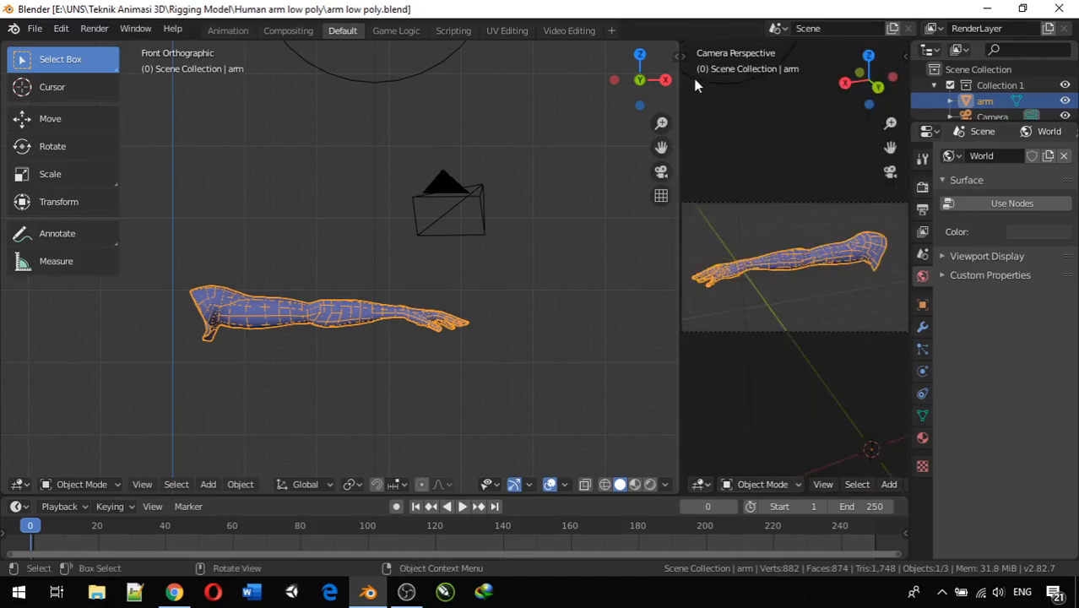
left_click_drag(674, 45, 783, 71)
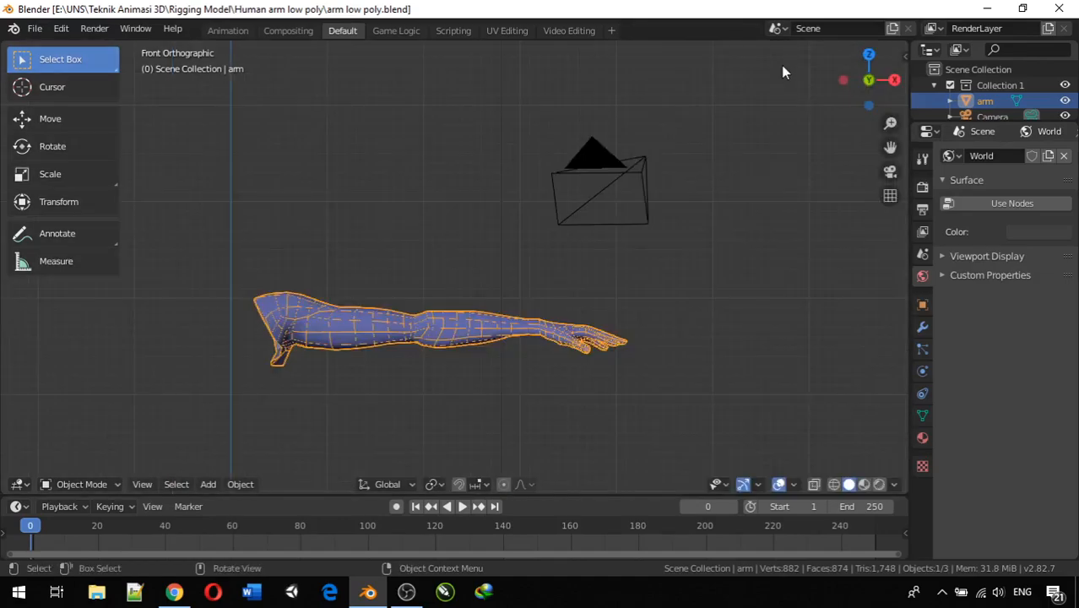
scroll(495, 288, "up", 1)
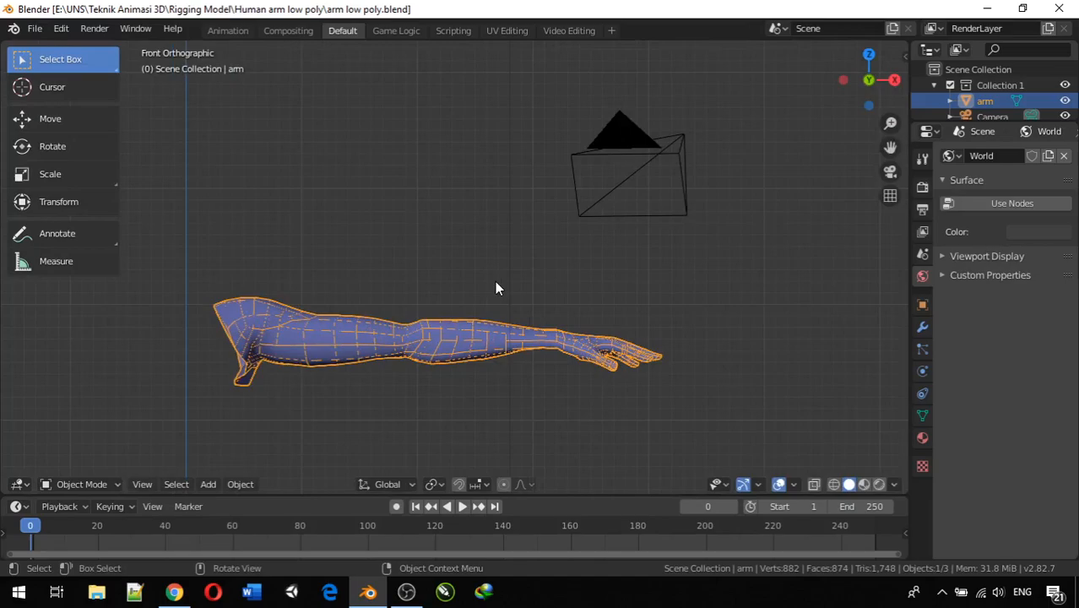
middle_click_drag(402, 296, 452, 228, "shift")
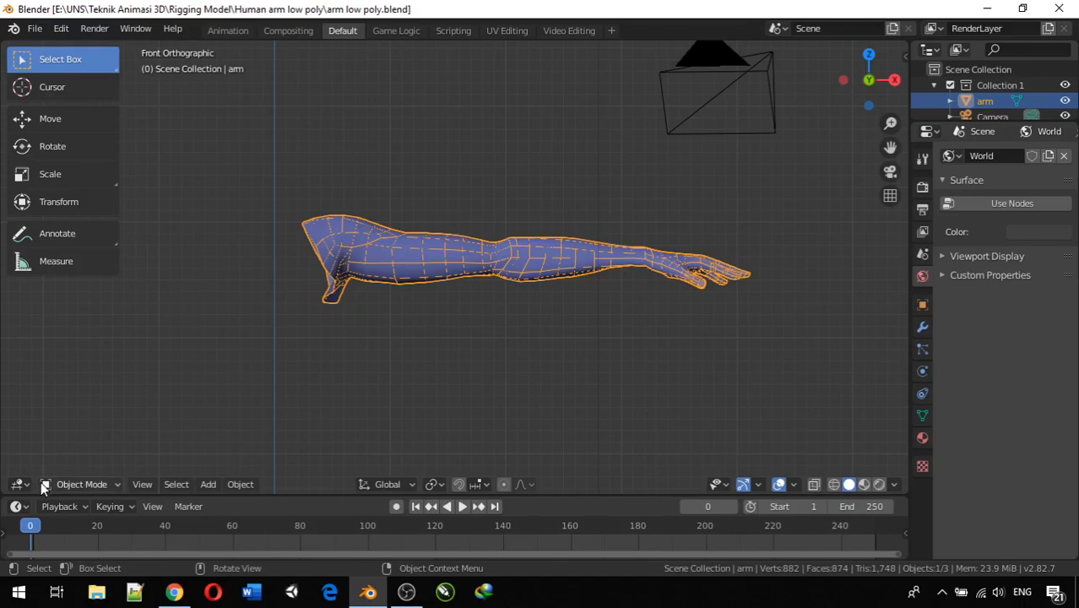
Switch the arm to Edit Mode and back to Object Mode.
left_click(68, 487)
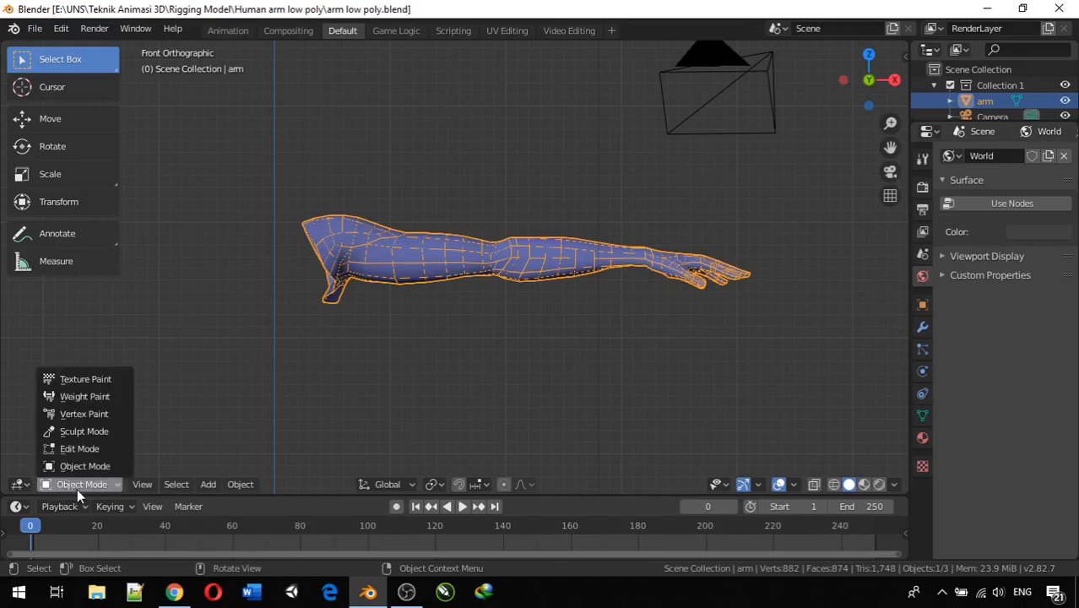
left_click(95, 448)
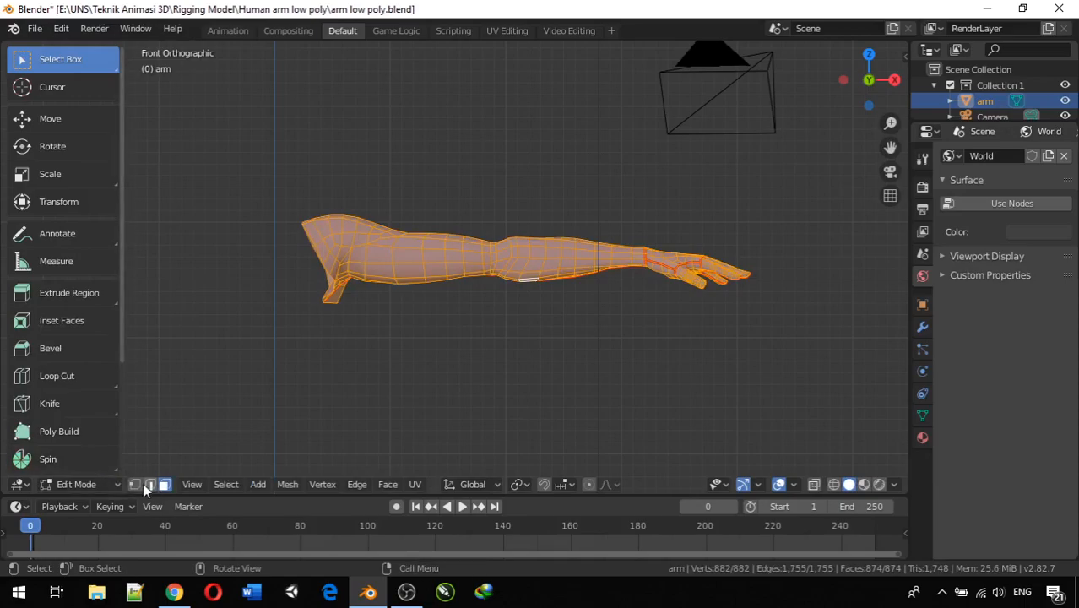
left_click(96, 481)
left_click(97, 463)
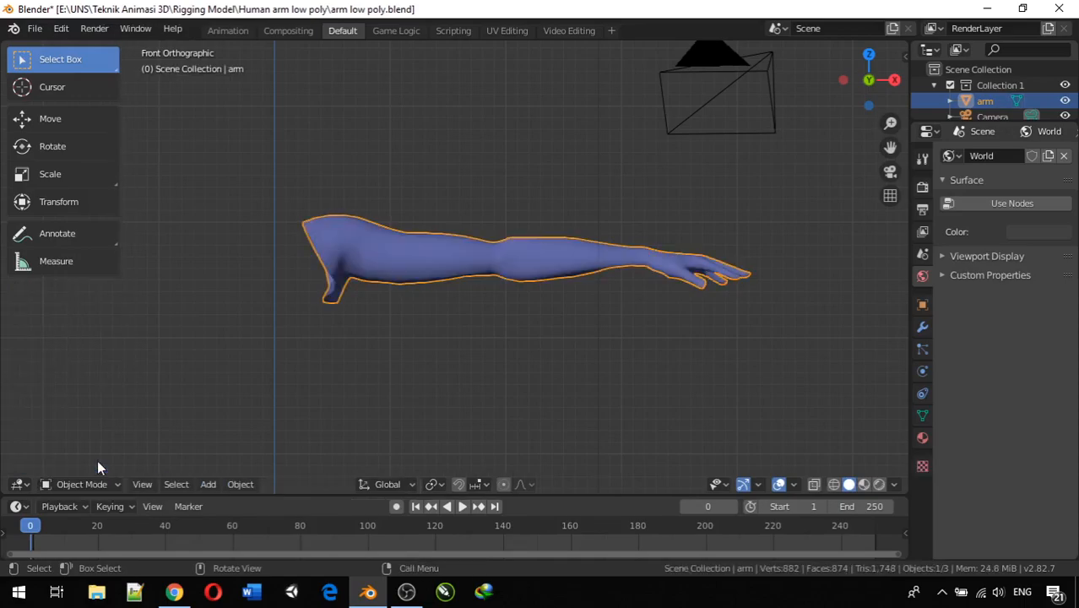
Enter Edit Mode on the arm object and deselect all of its mesh.
scroll(361, 294, "up", 2)
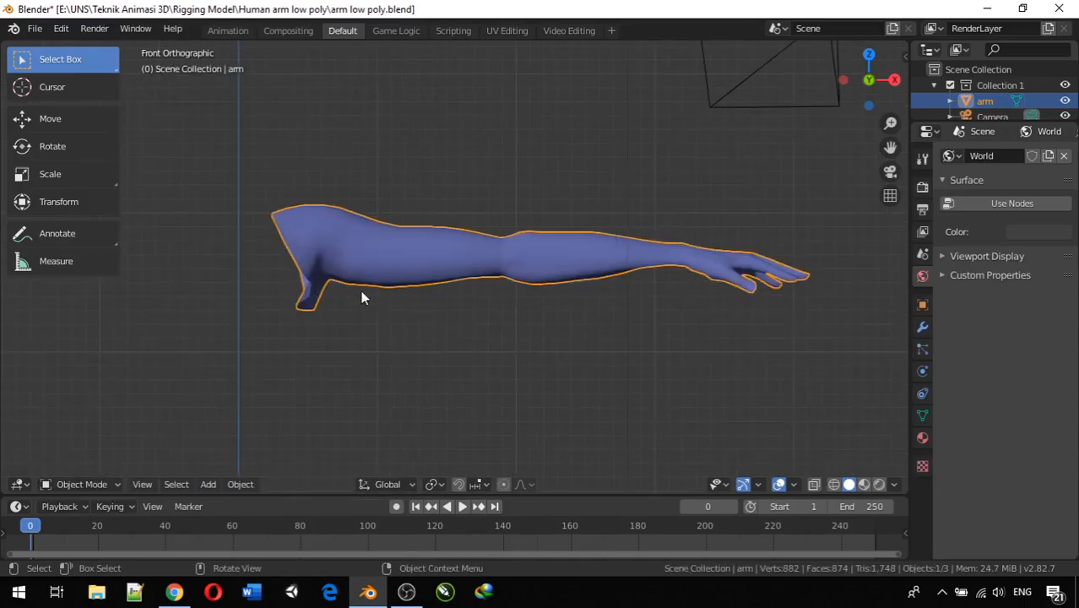
scroll(361, 292, "up", 1)
middle_click_drag(361, 291, 315, 315, "shift")
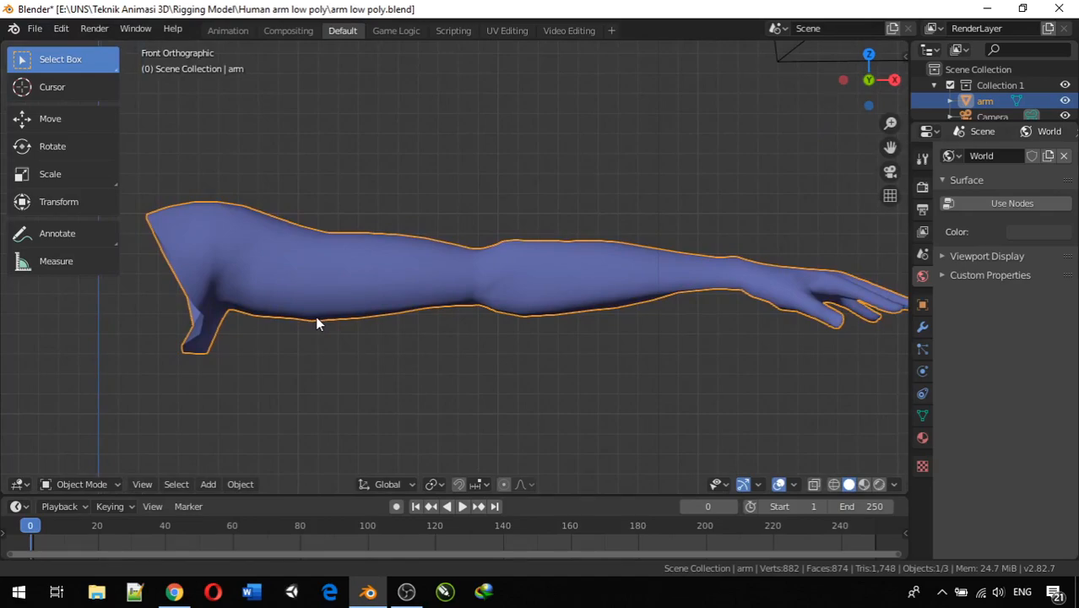
middle_click_drag(360, 309, 332, 356, "shift")
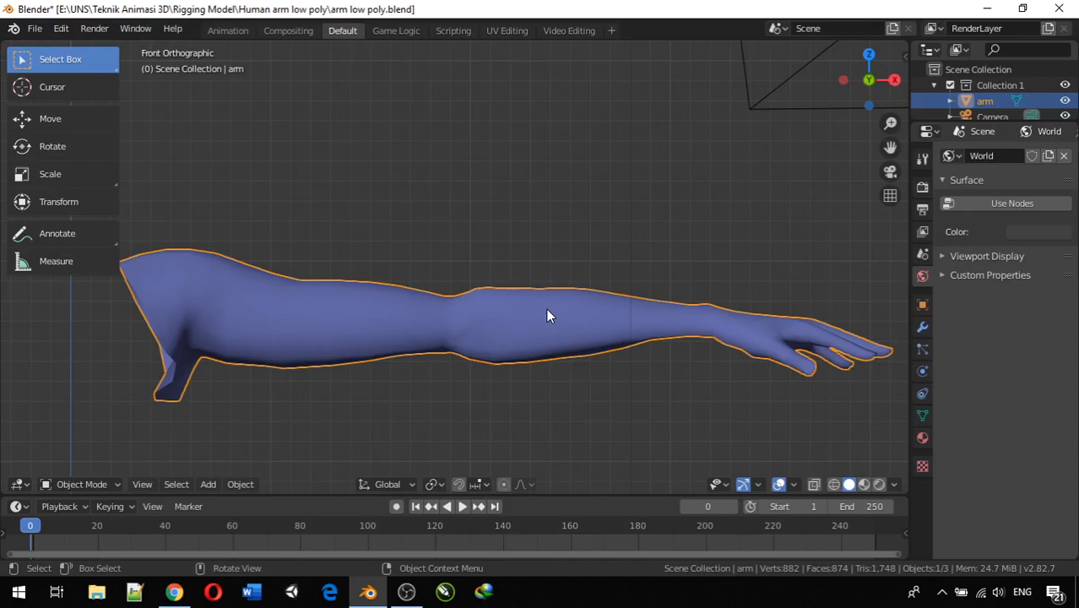
left_click(490, 214)
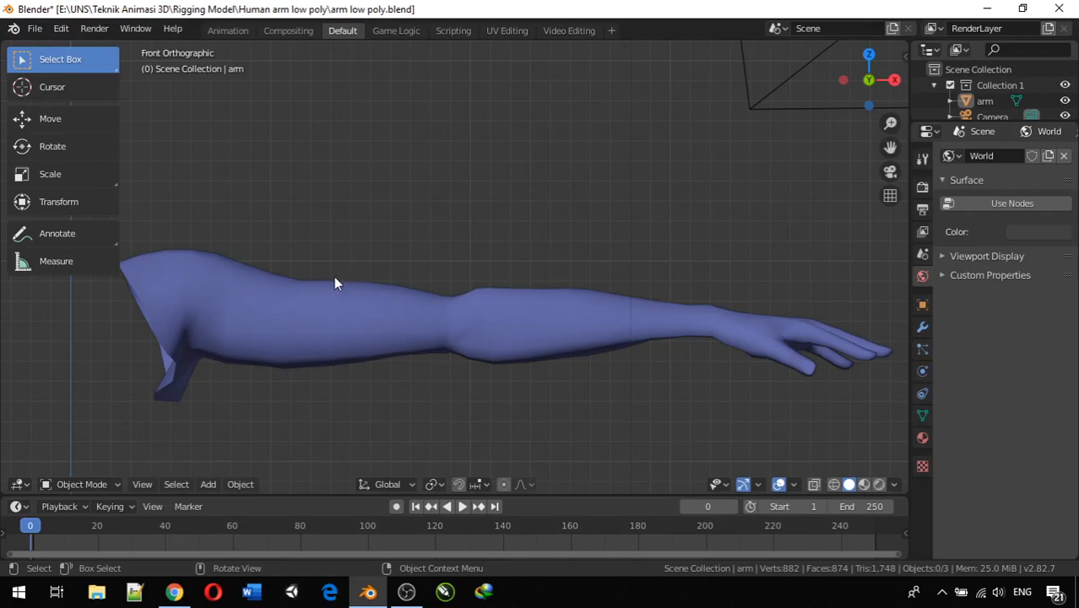
middle_click_drag(325, 297, 402, 231, "shift")
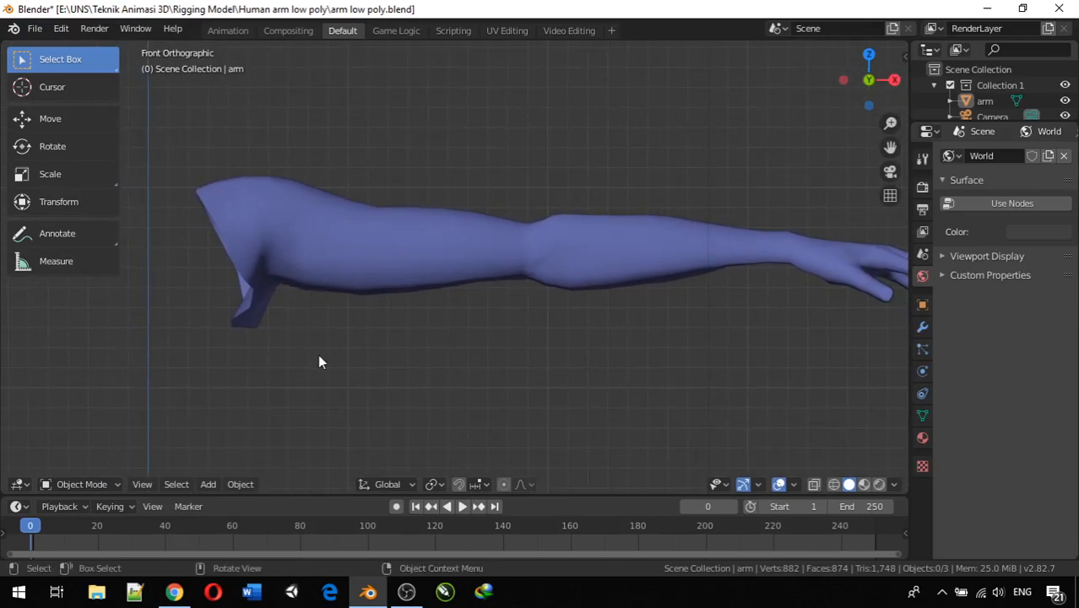
left_click(391, 244)
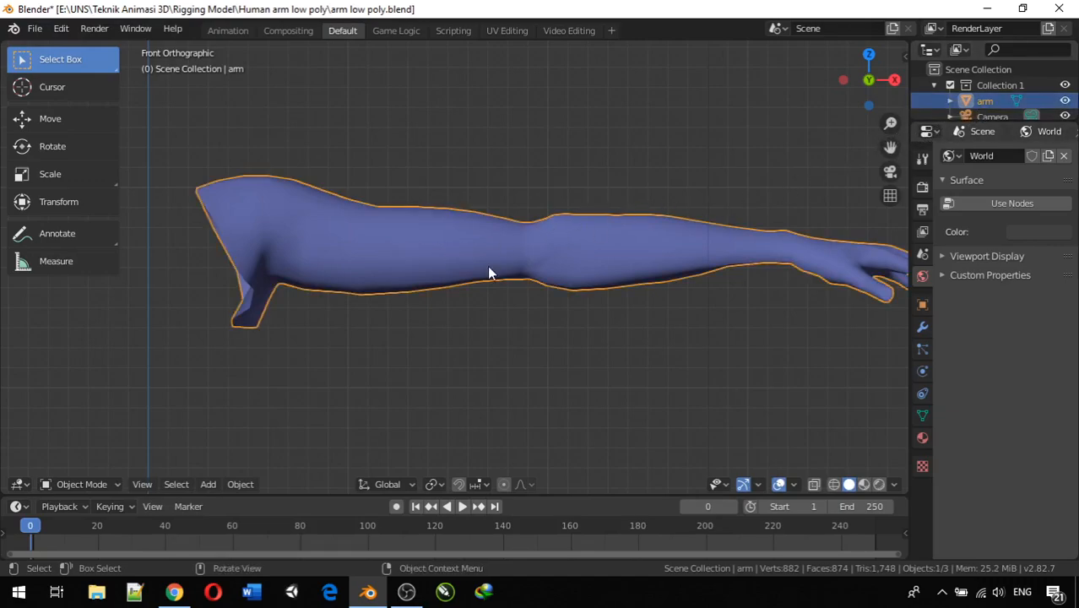
middle_click_drag(467, 295, 447, 313, "shift")
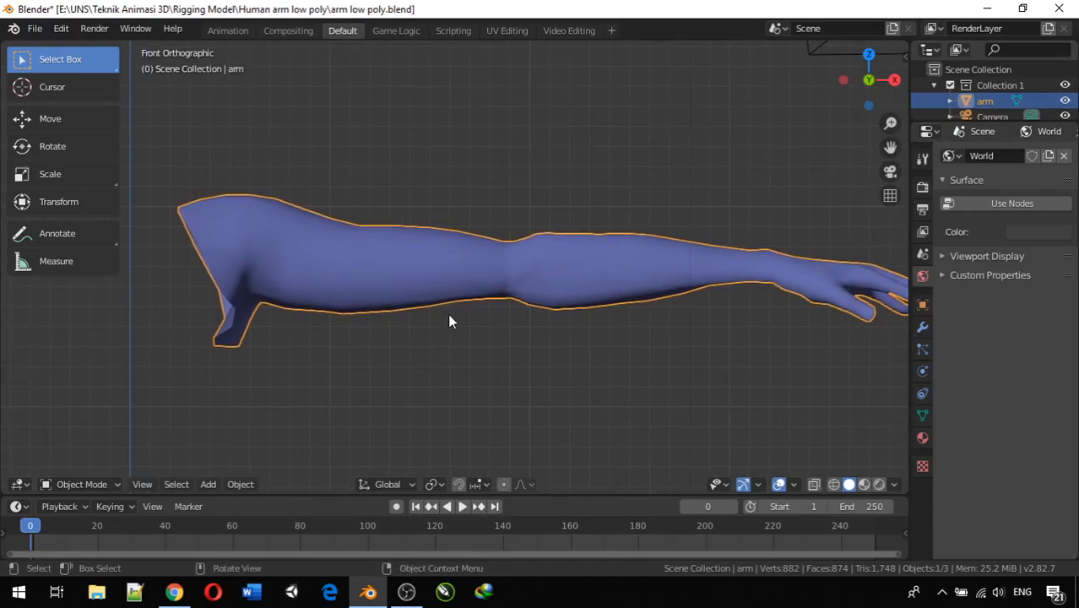
key("Tab")
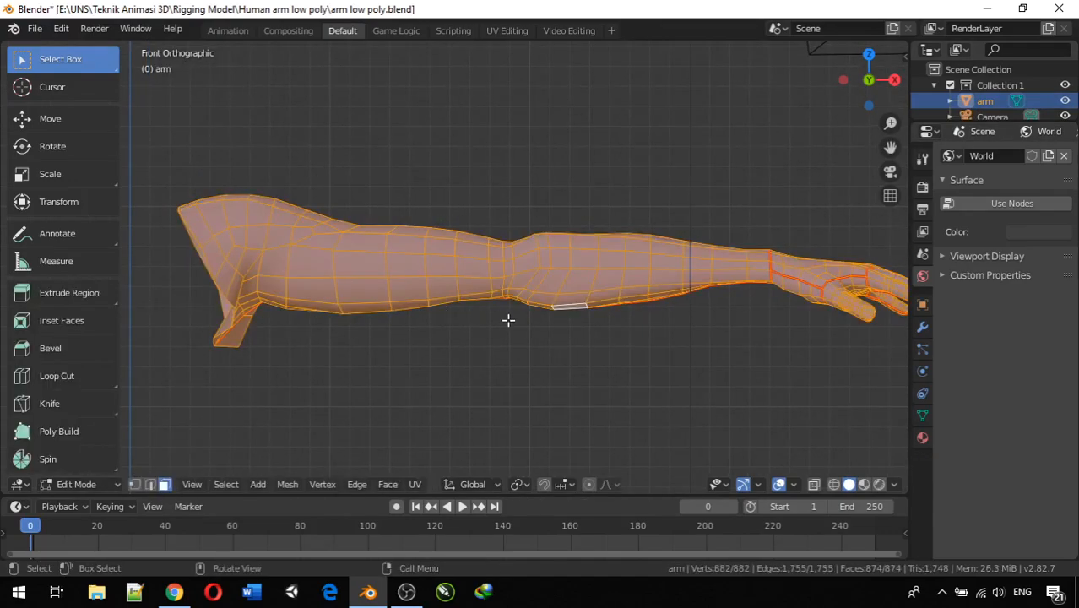
key("alt+a")
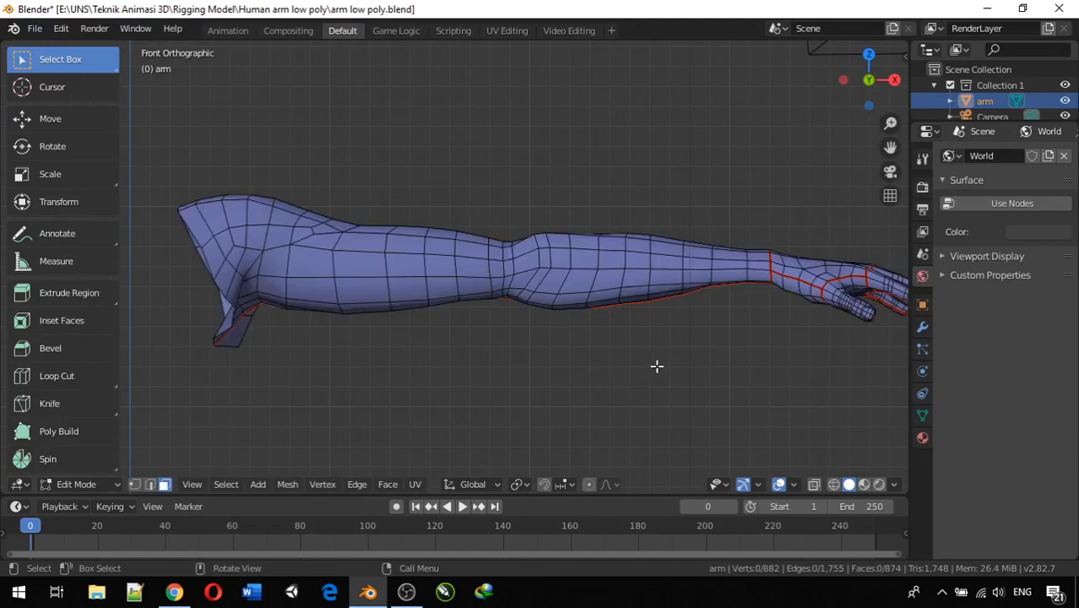
Start the Shortcut VUr add-on's on-screen input display and hide the sidebar.
key("n")
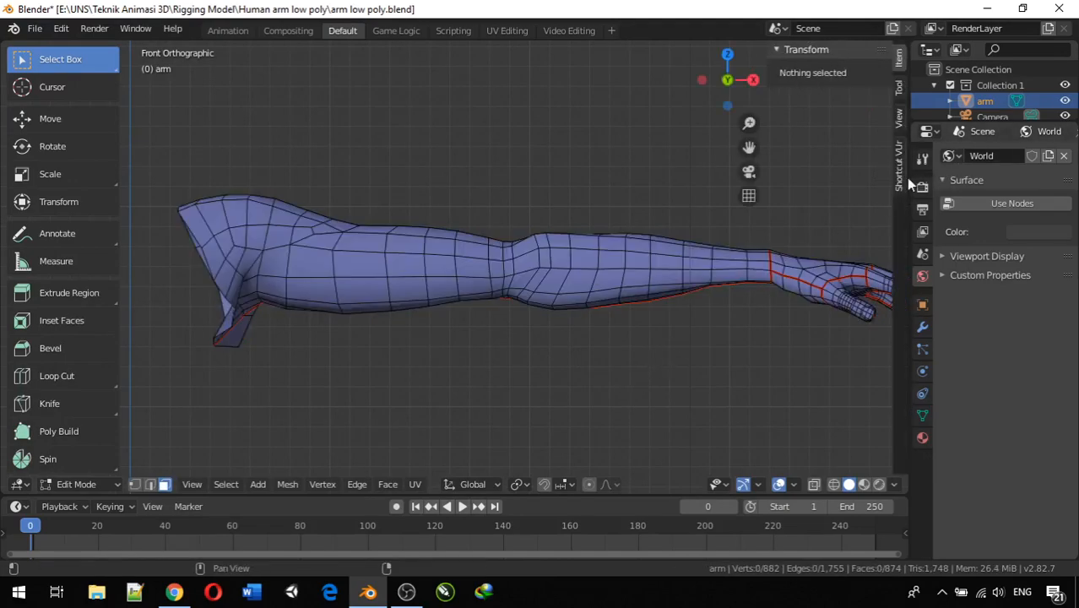
left_click(896, 177)
left_click(814, 74)
left_click(523, 410)
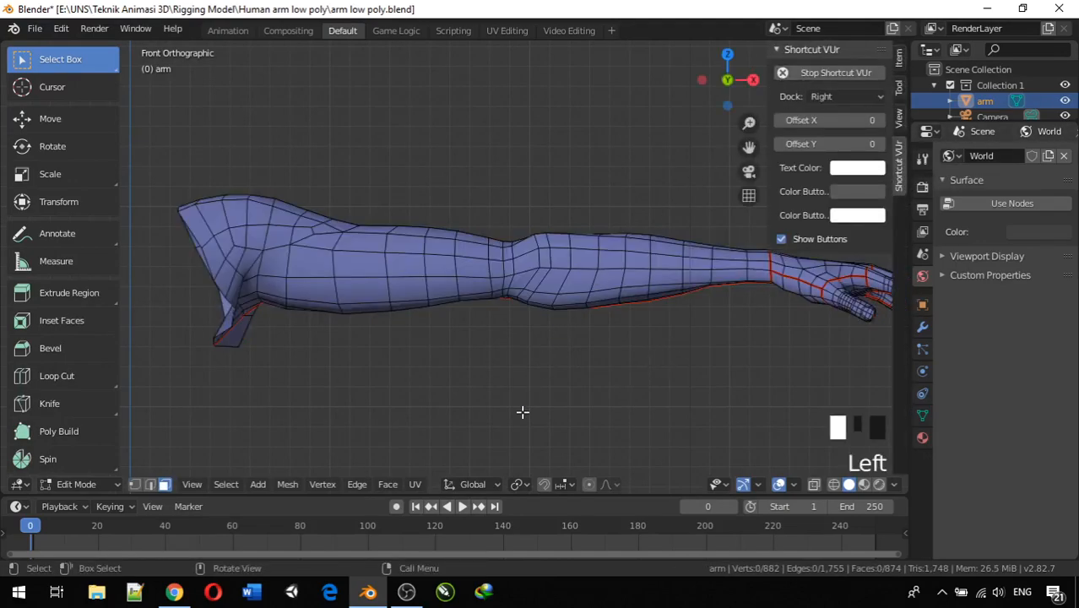
key("n")
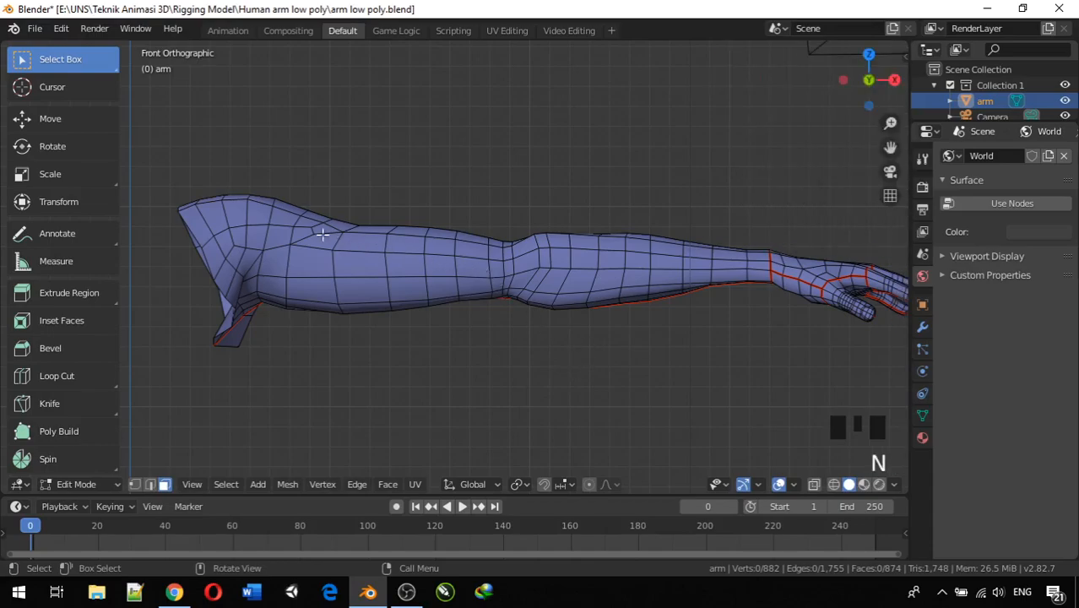
Examine the arm mesh's topology from the right side and again from the front.
middle_click_drag(212, 212, 291, 255)
scroll(292, 259, "down", 4)
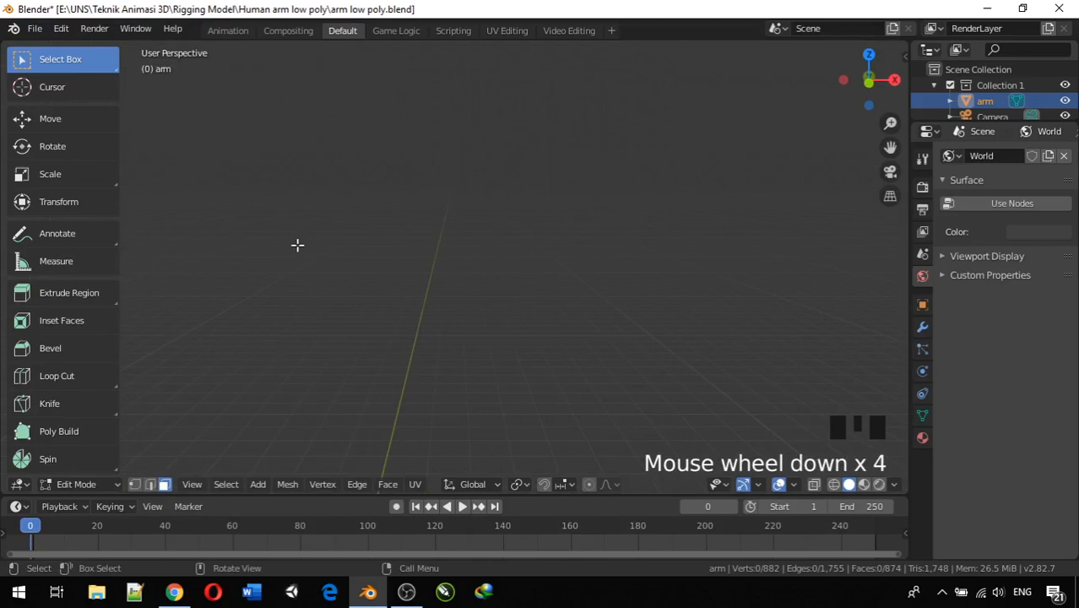
key("KP_1")
key("KP_3")
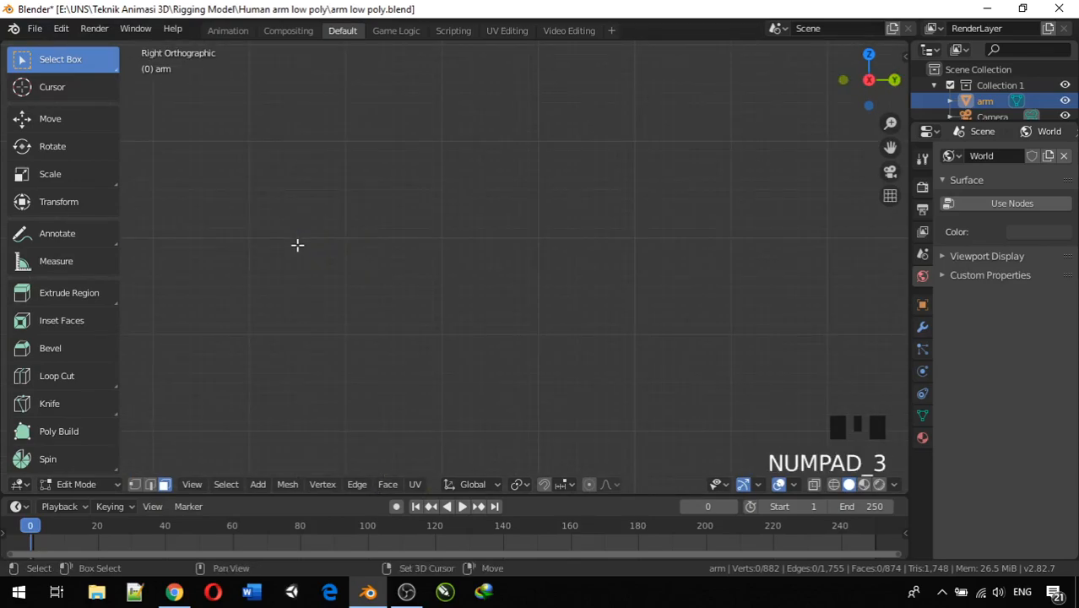
middle_click_drag(309, 231, 501, 240, "shift")
scroll(503, 241, "down", 12)
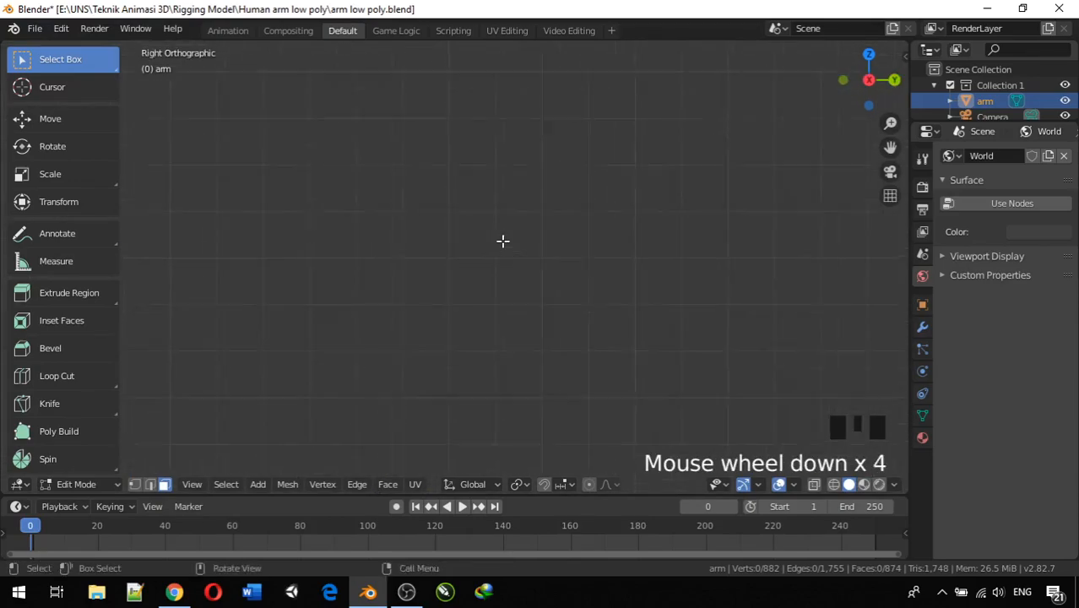
middle_click_drag(283, 284, 561, 287, "shift")
scroll(395, 280, "up", 12)
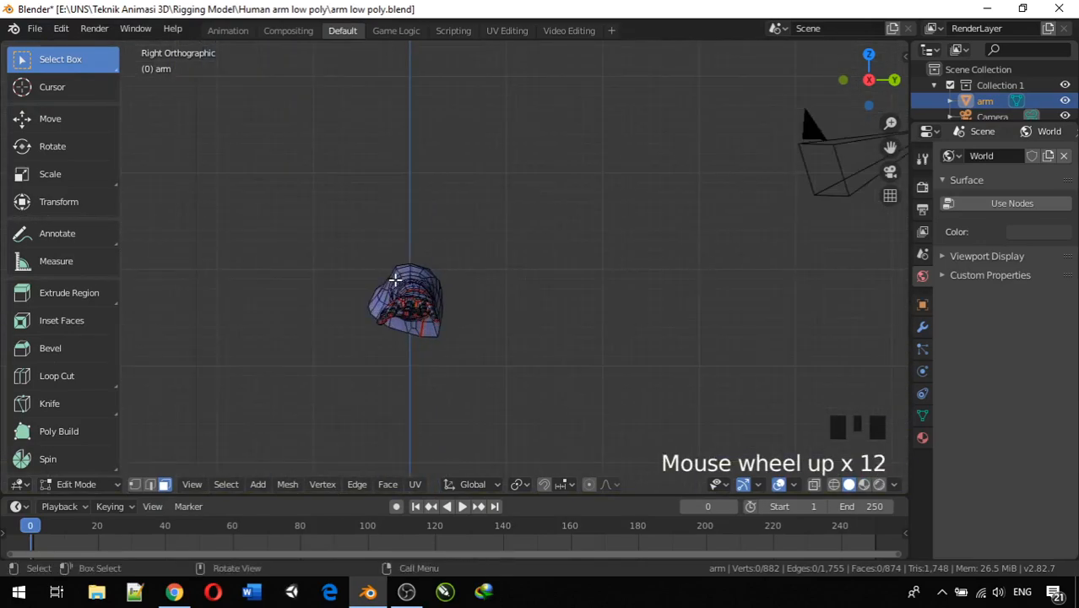
scroll(395, 279, "up", 5)
middle_click_drag(395, 279, 622, 231, "shift")
scroll(583, 290, "up", 1)
middle_click_drag(583, 290, 548, 243, "shift")
scroll(548, 243, "up", 1, "shift")
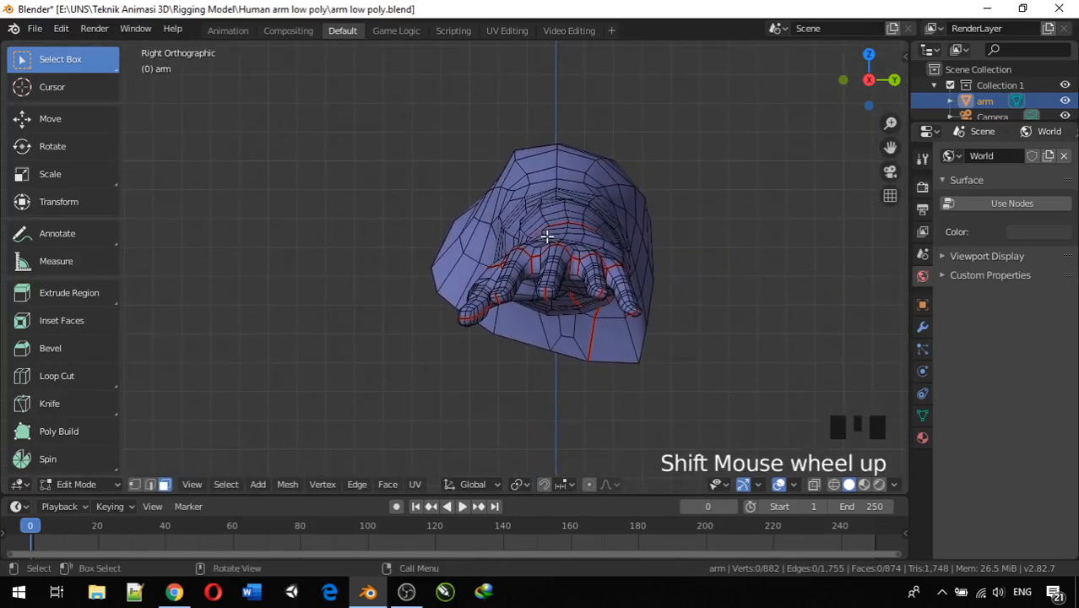
key("KP_1")
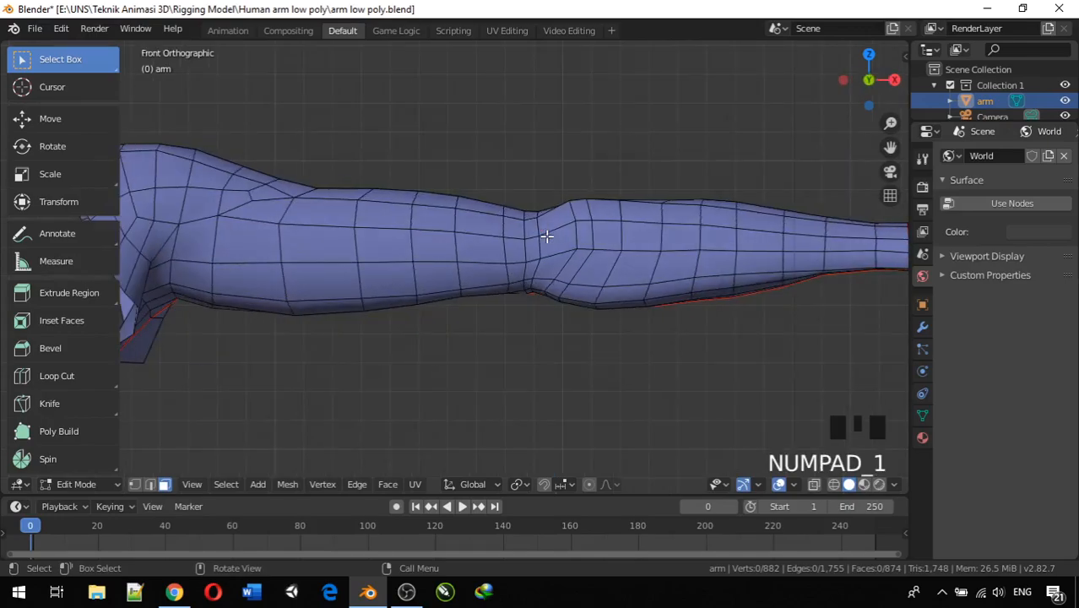
scroll(547, 236, "down", 2)
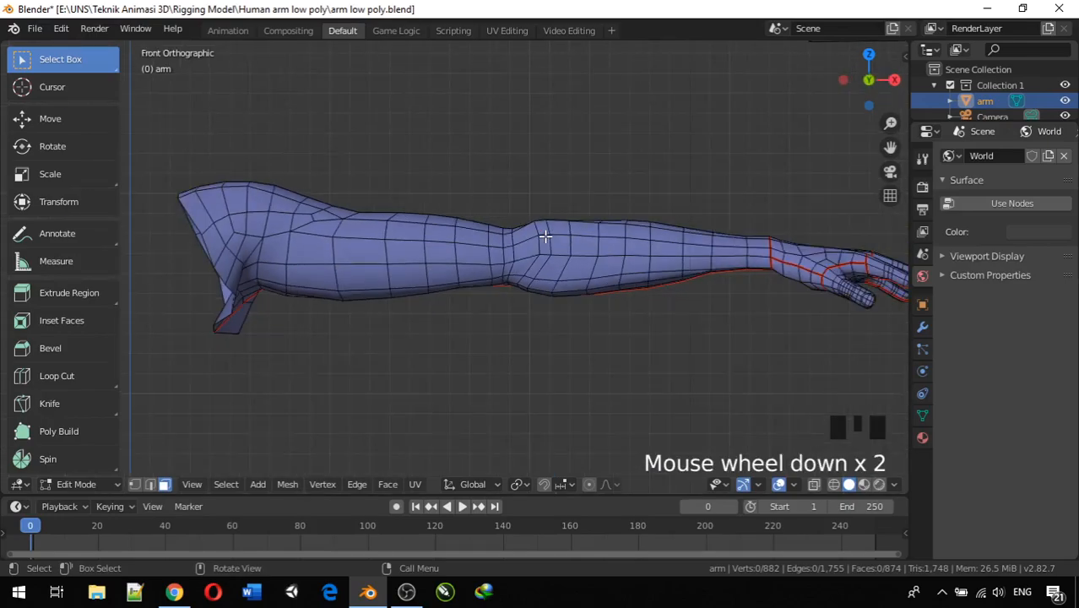
middle_click_drag(547, 237, 495, 270, "shift")
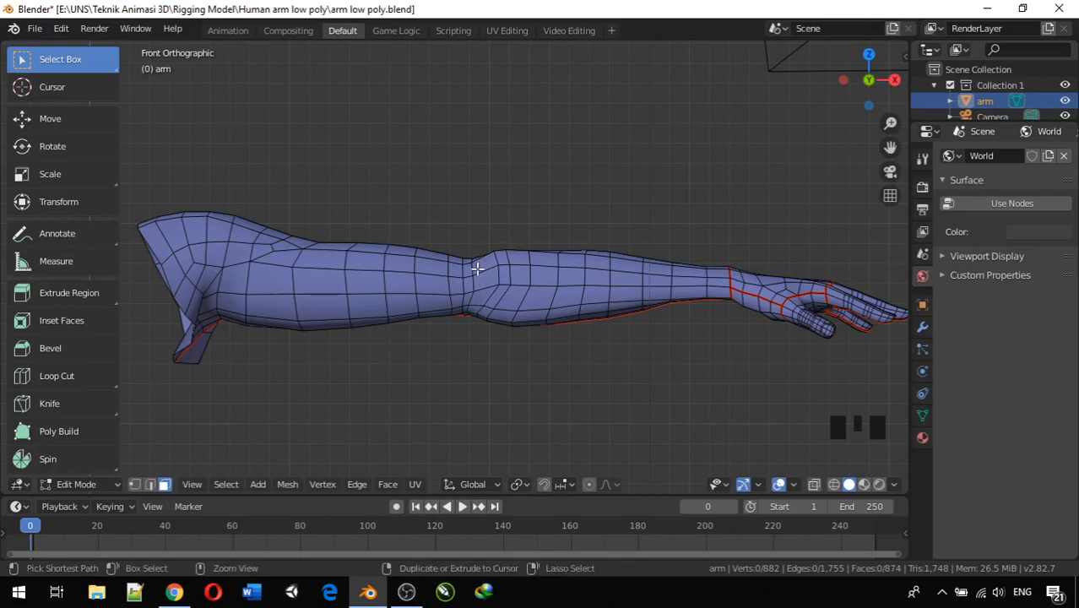
key("ctrl+r")
scroll(478, 275, "up", 6)
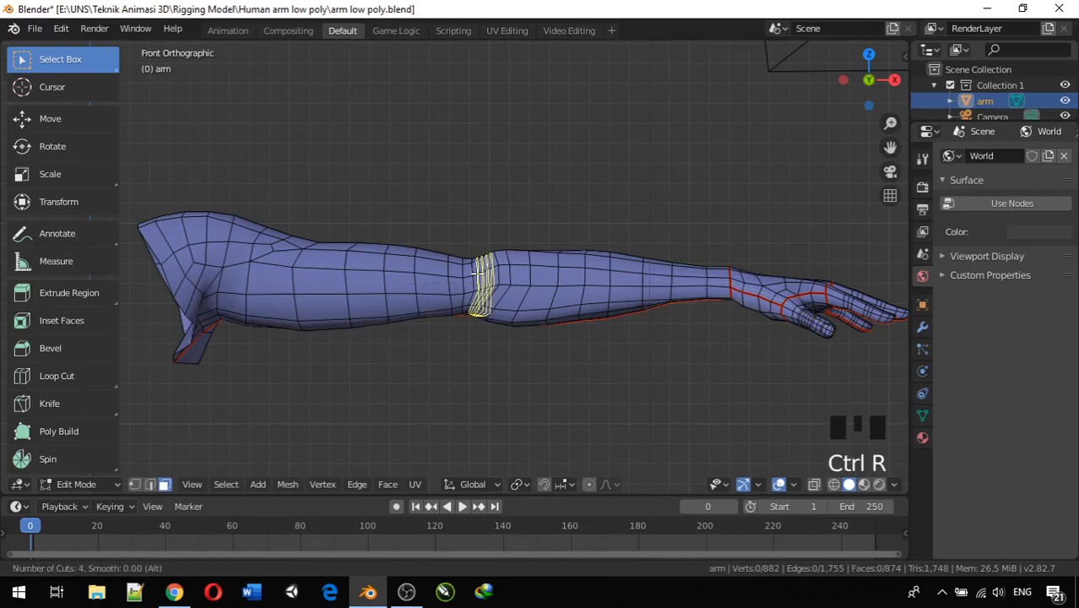
scroll(478, 275, "down", 5)
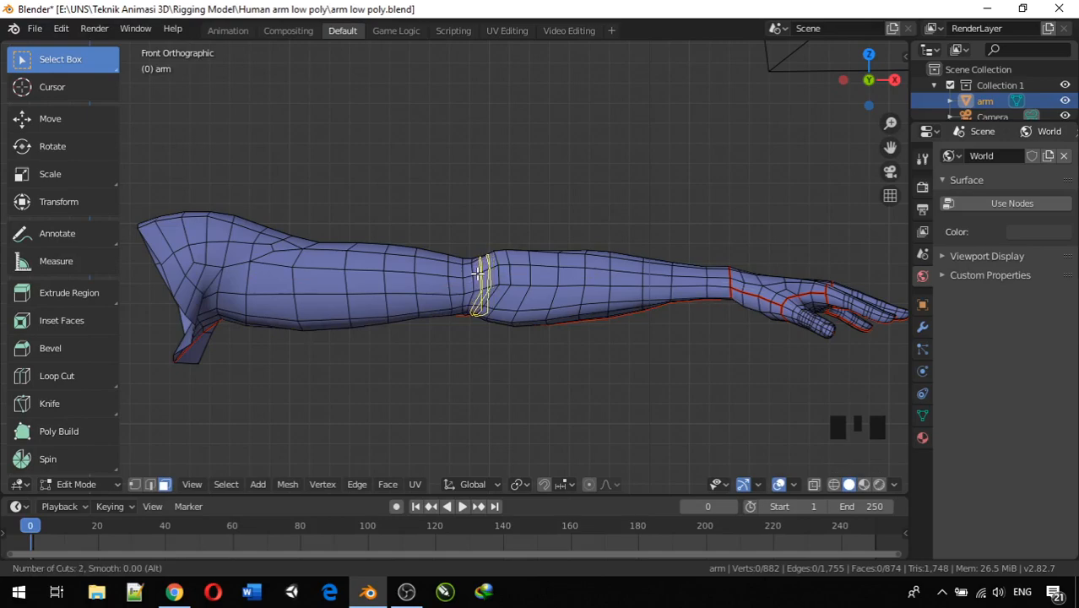
scroll(472, 252, "up", 2)
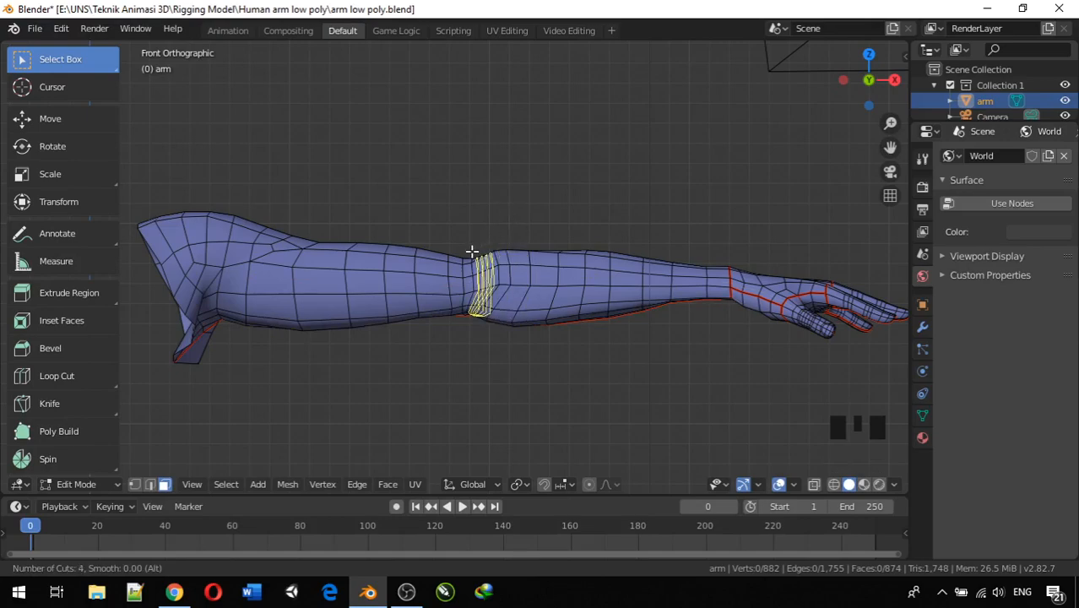
right_click(506, 208)
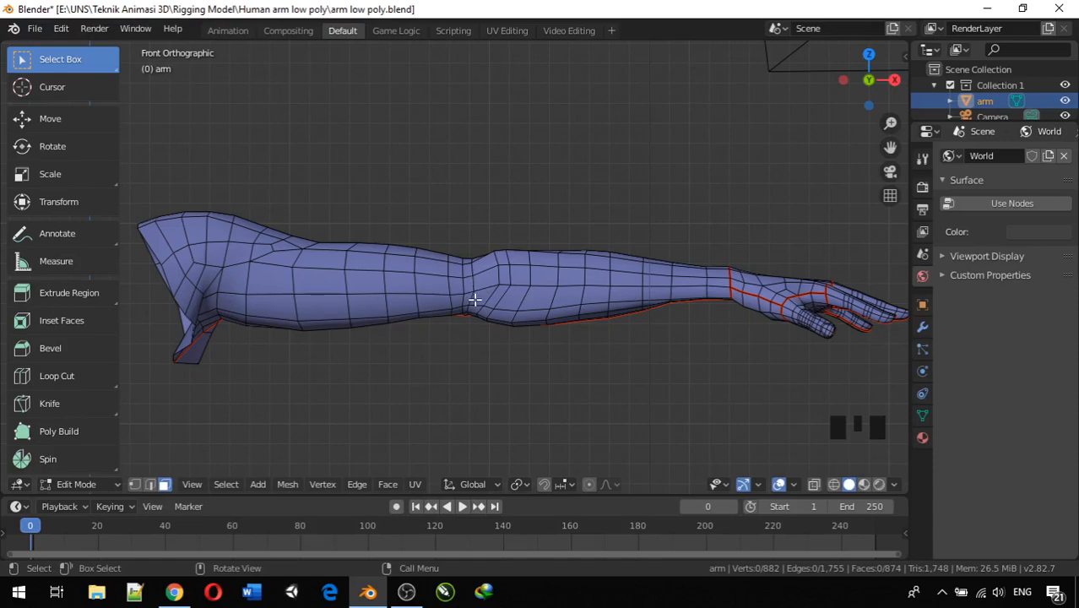
Add four edge loops across the face ring on the forearm side of the elbow, without sliding them.
key("ctrl+r")
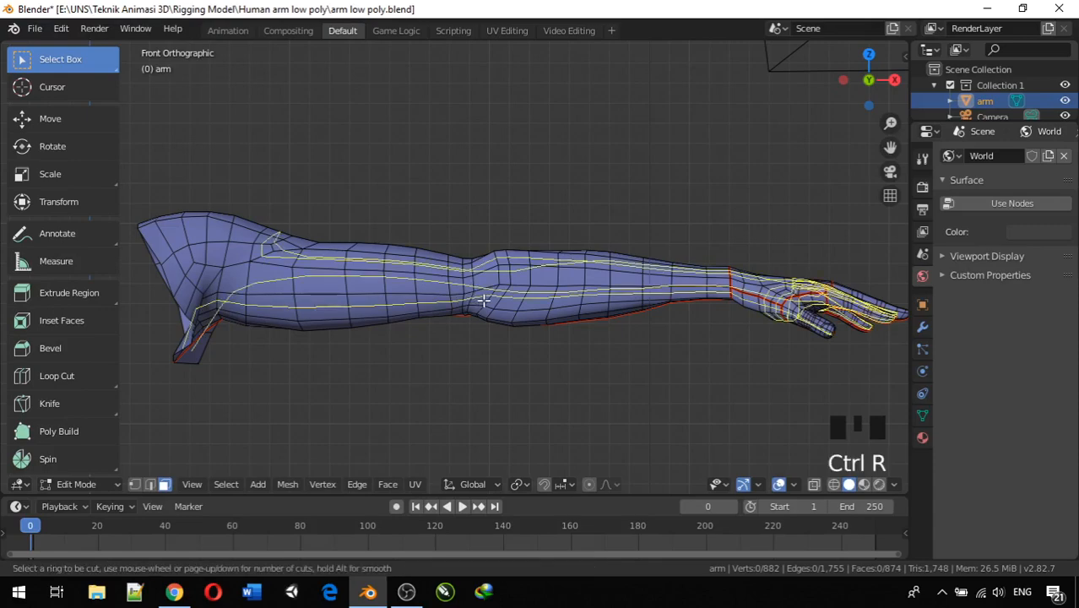
scroll(483, 283, "up", 3)
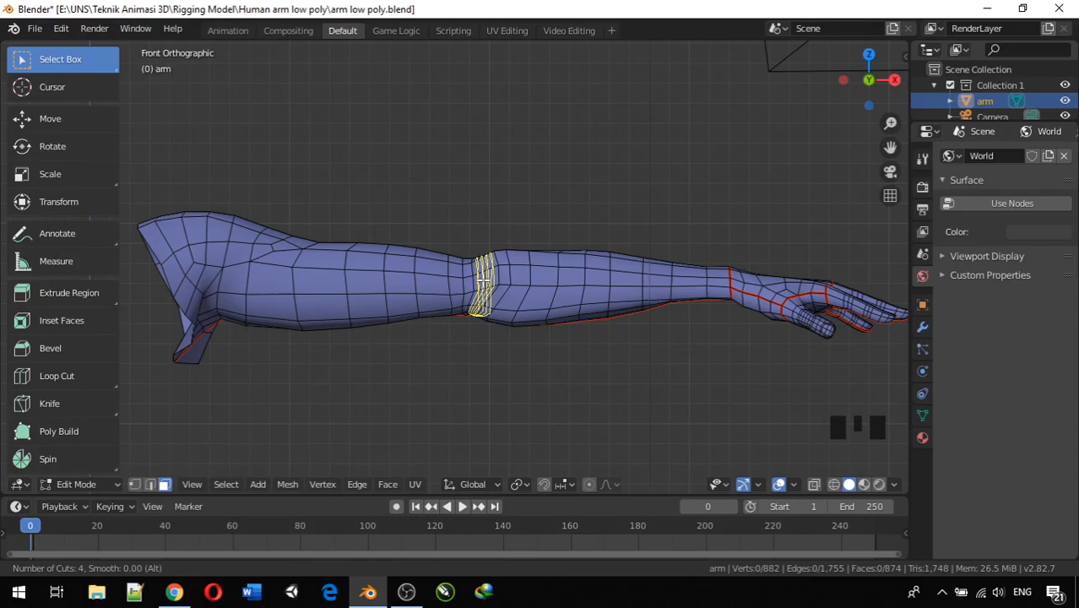
left_click(483, 283)
left_click(483, 280)
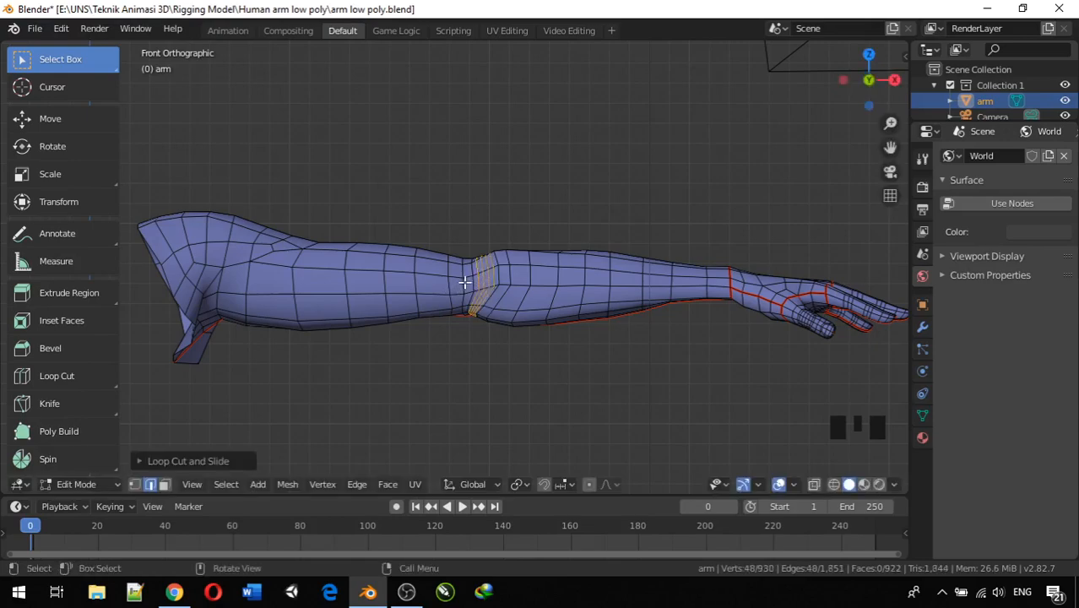
Add two edge loops to the narrow face ring at the elbow crease.
key("ctrl+r")
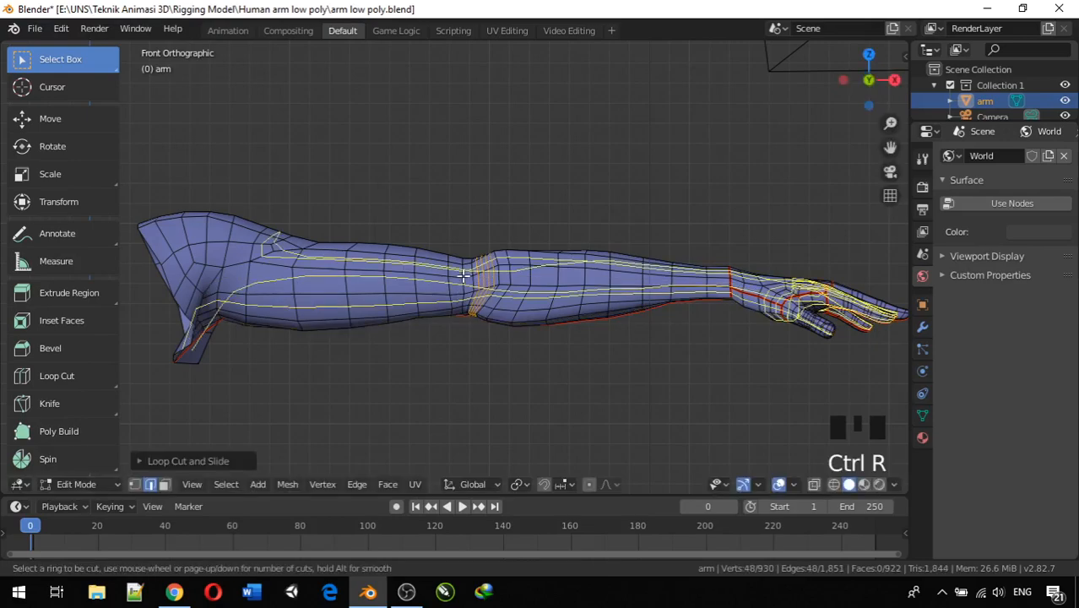
scroll(467, 276, "up", 1)
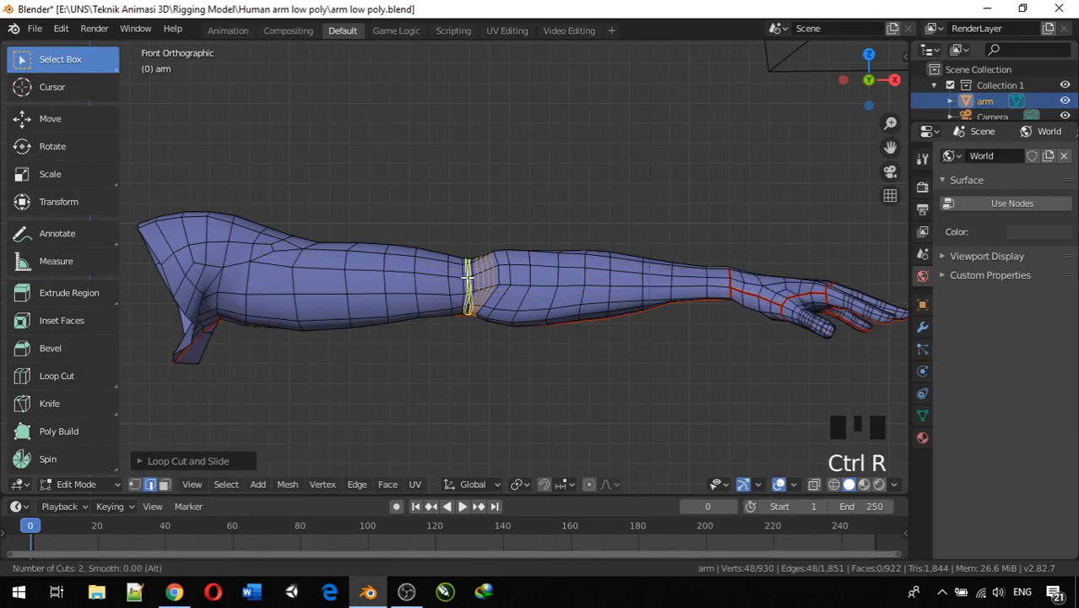
scroll(467, 276, "up", 1)
left_click(467, 276)
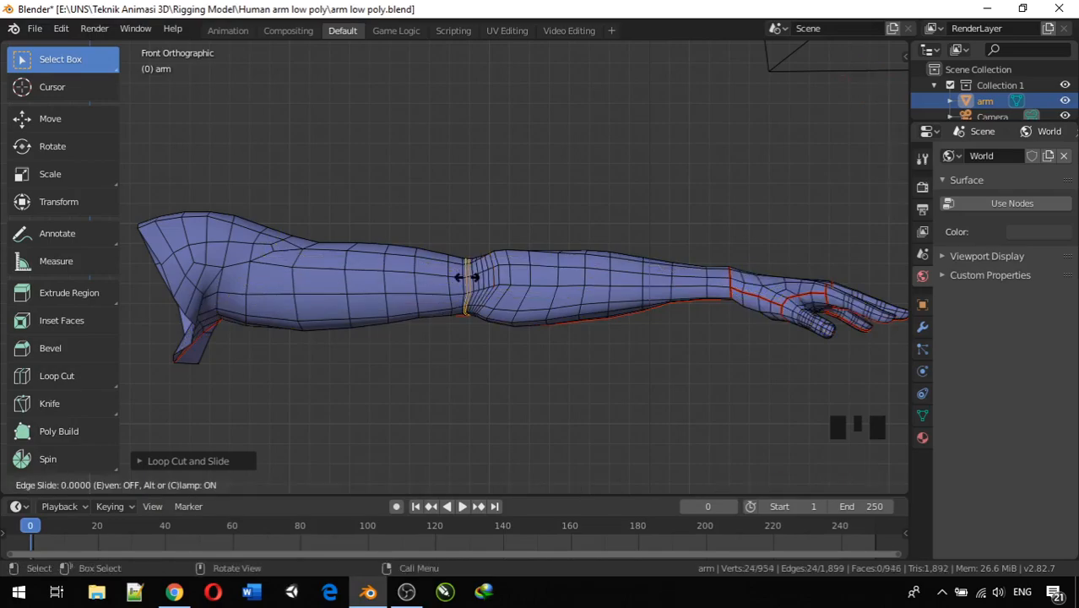
left_click(475, 220)
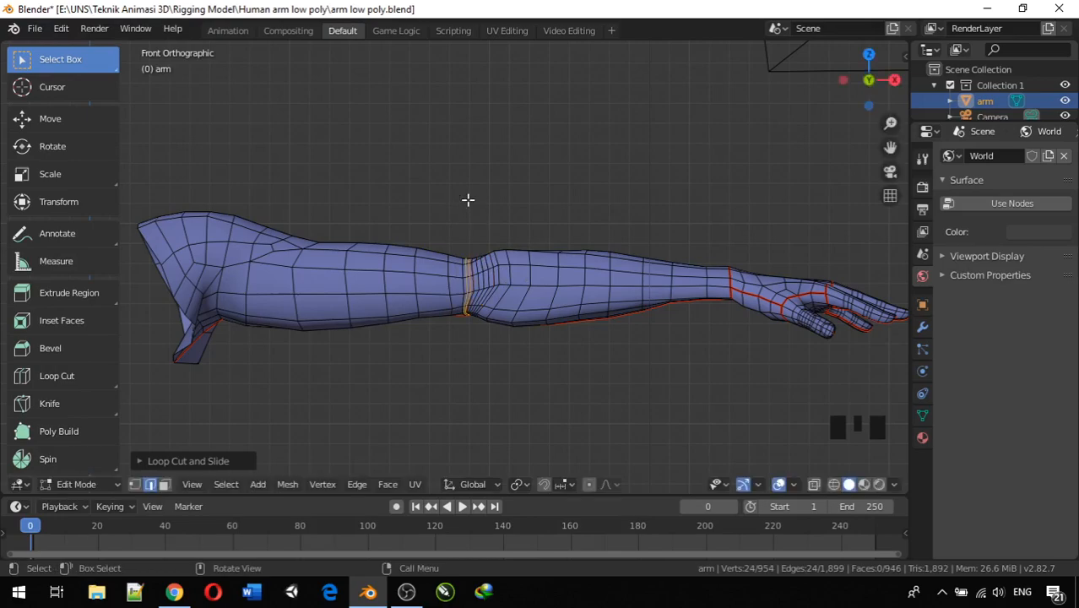
Add five edge loops across the face ring on the upper-arm side of the elbow.
scroll(486, 286, "up", 6)
scroll(485, 286, "down", 3)
key("ctrl+r")
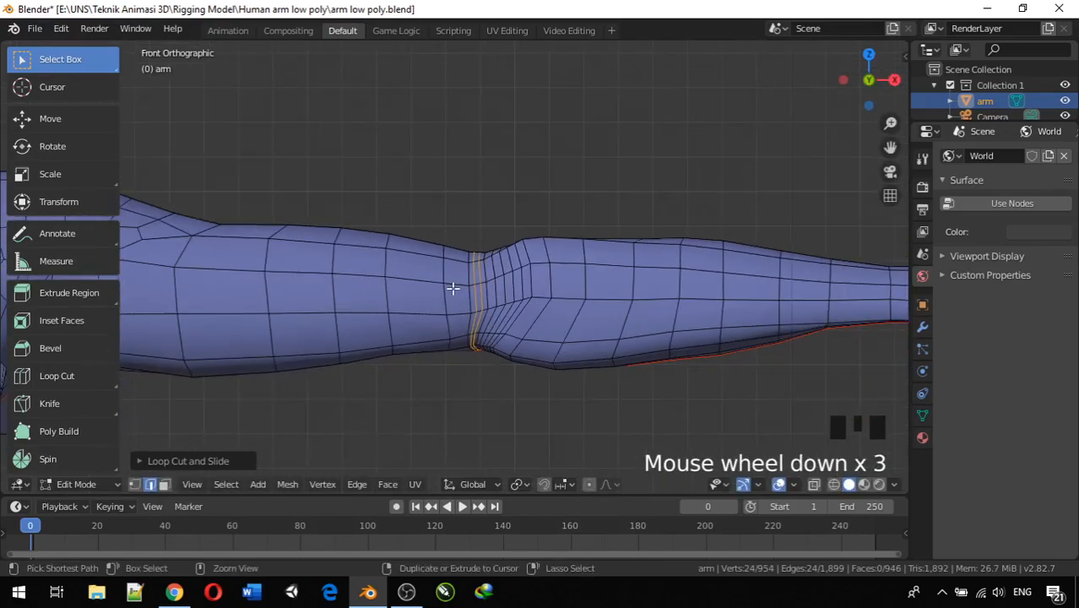
scroll(452, 288, "up", 4)
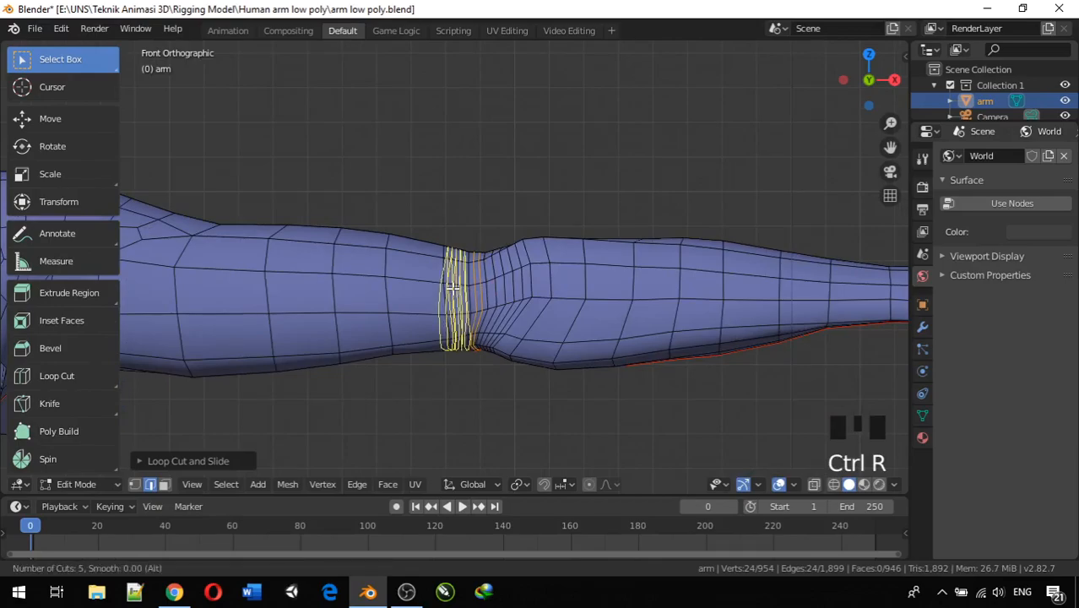
left_click(452, 288)
left_click(453, 288)
scroll(607, 439, "down", 4)
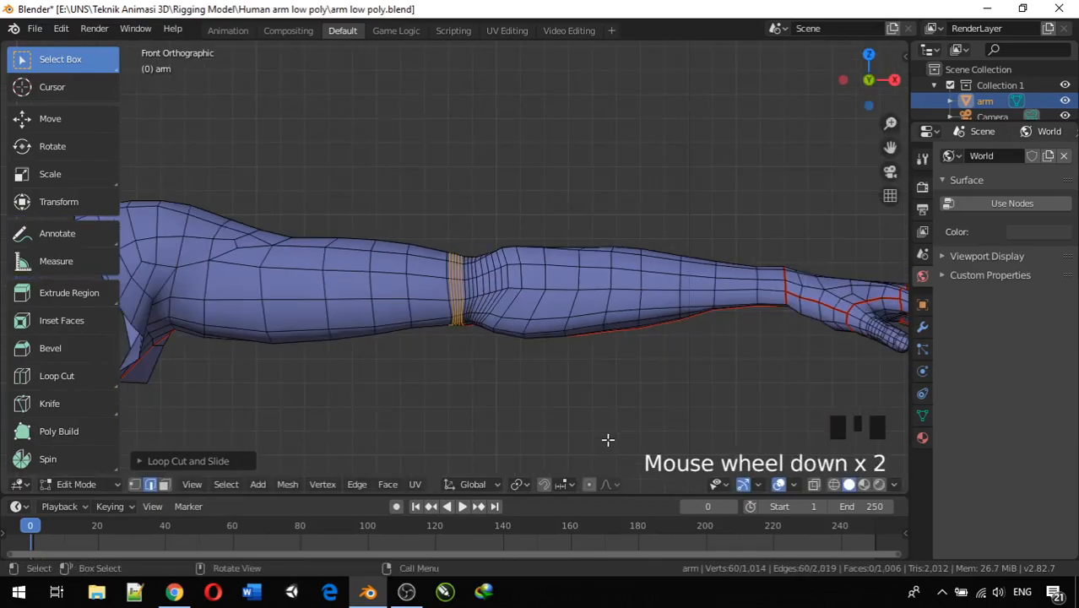
Add five edge loops across the face ring on the forearm side of the red wrist seam.
middle_click_drag(590, 422, 259, 453)
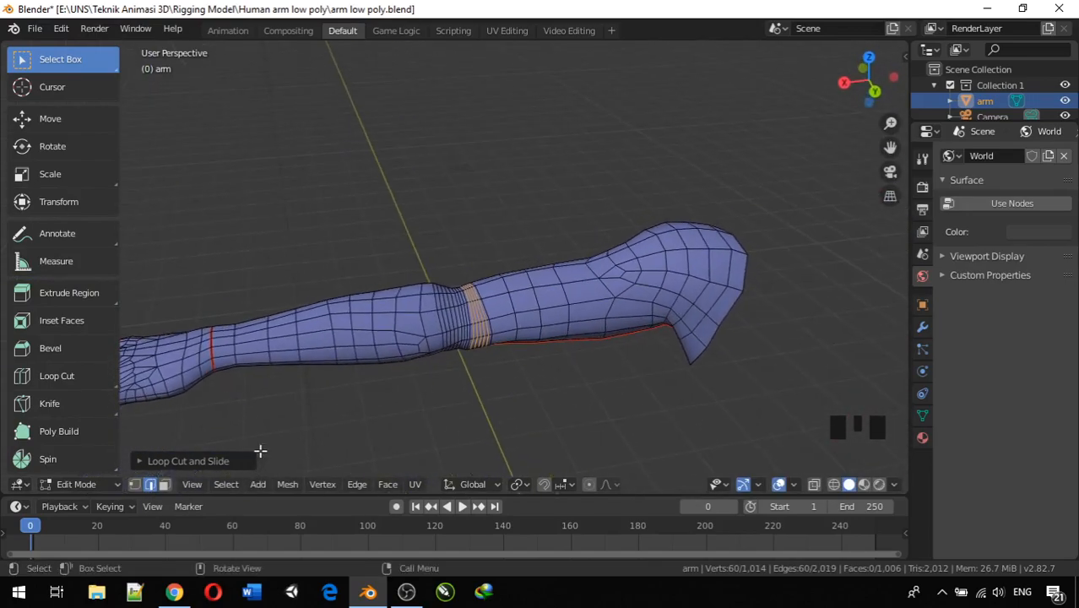
left_click(259, 423)
key("ctrl+r")
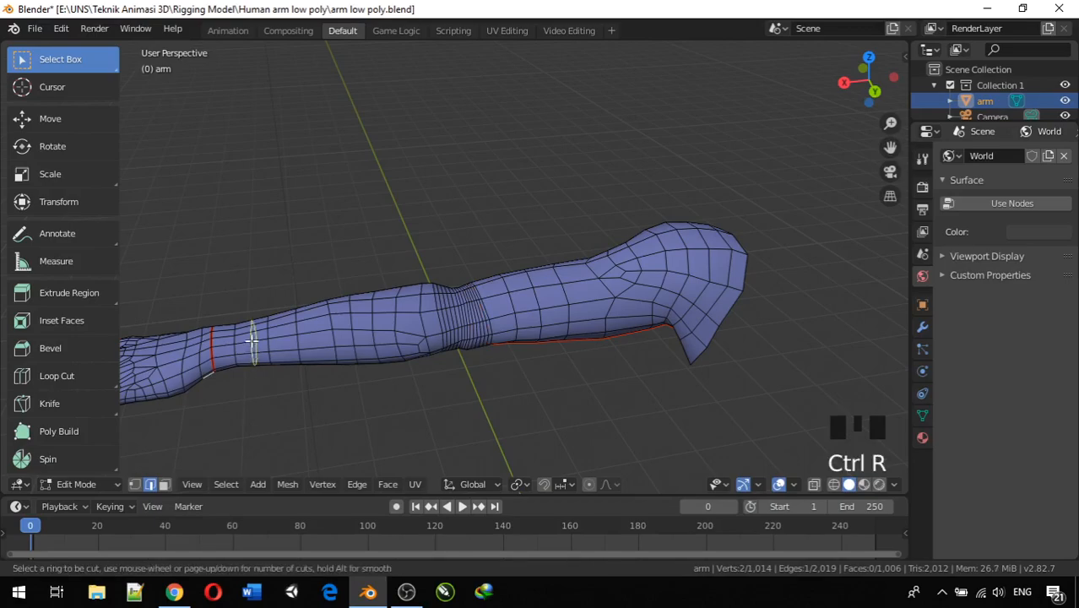
scroll(227, 341, "up", 4)
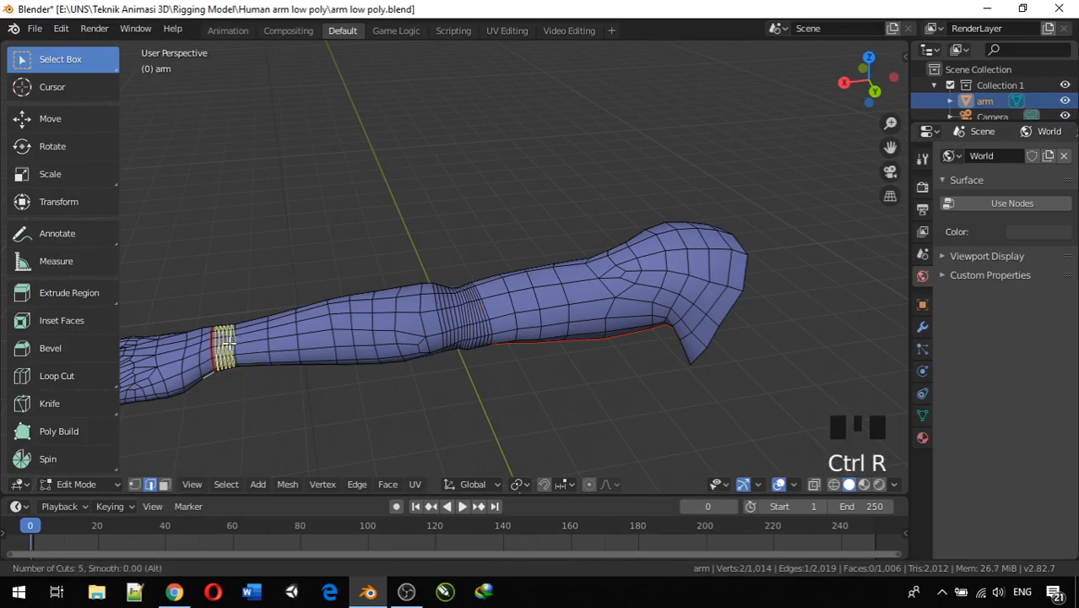
left_click(225, 341)
left_click(221, 342)
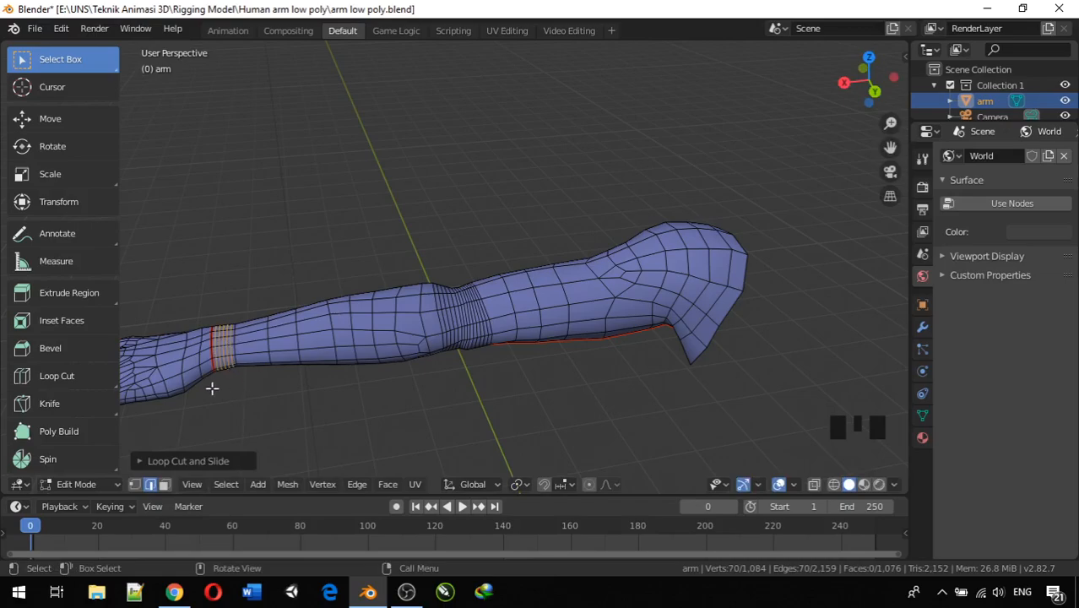
Add three edge loops across the first face ring on the hand side of the wrist seam.
key("ctrl+r")
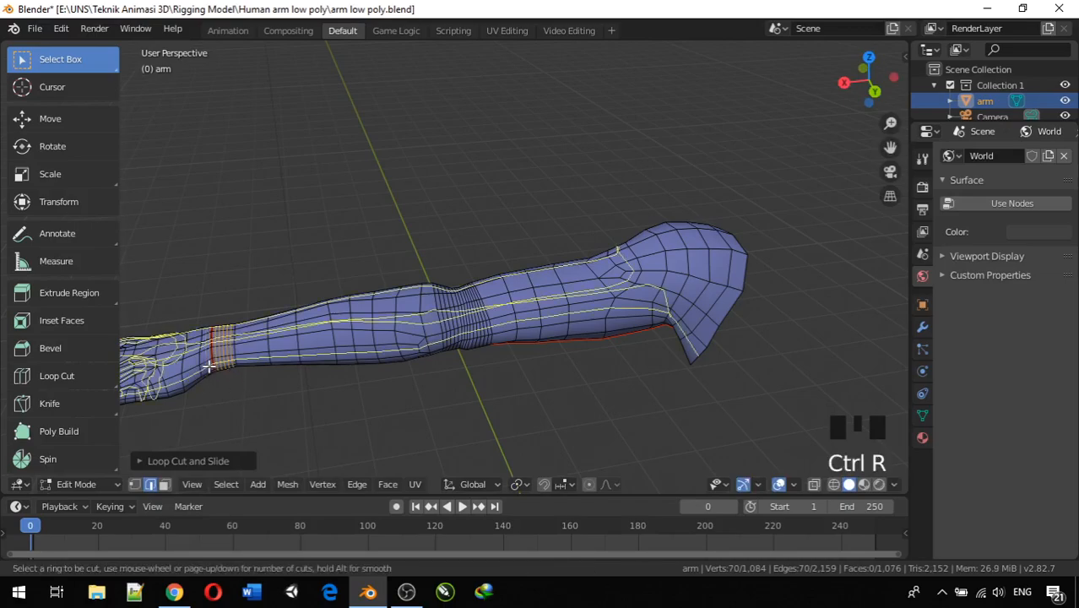
scroll(204, 362, "up", 3)
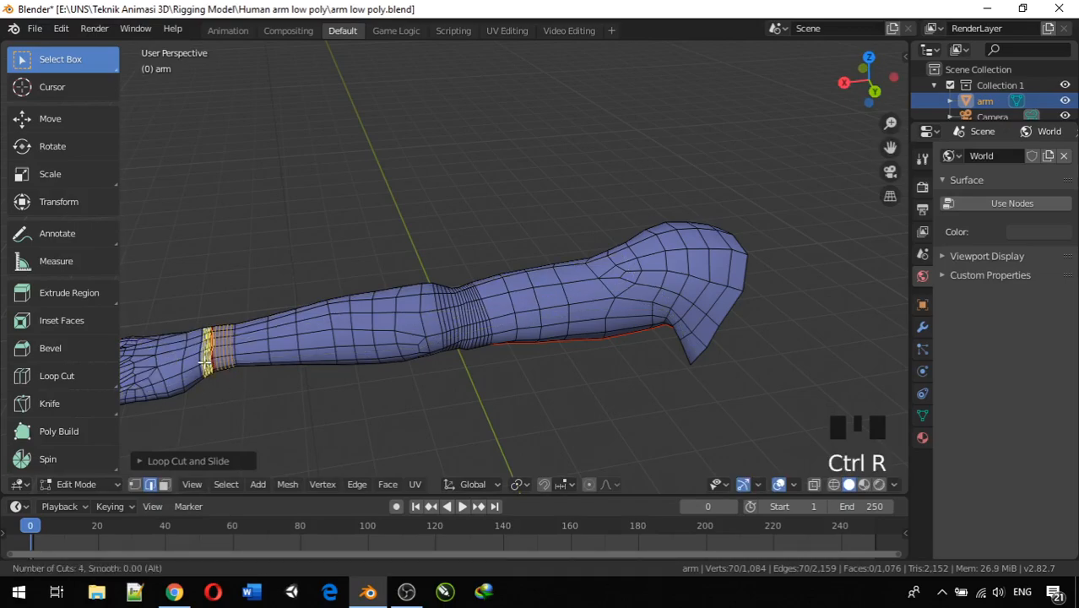
left_click(205, 362)
left_click(210, 361)
Add four edge loops across the second face ring on the hand side of the wrist seam.
middle_click_drag(269, 425, 289, 393)
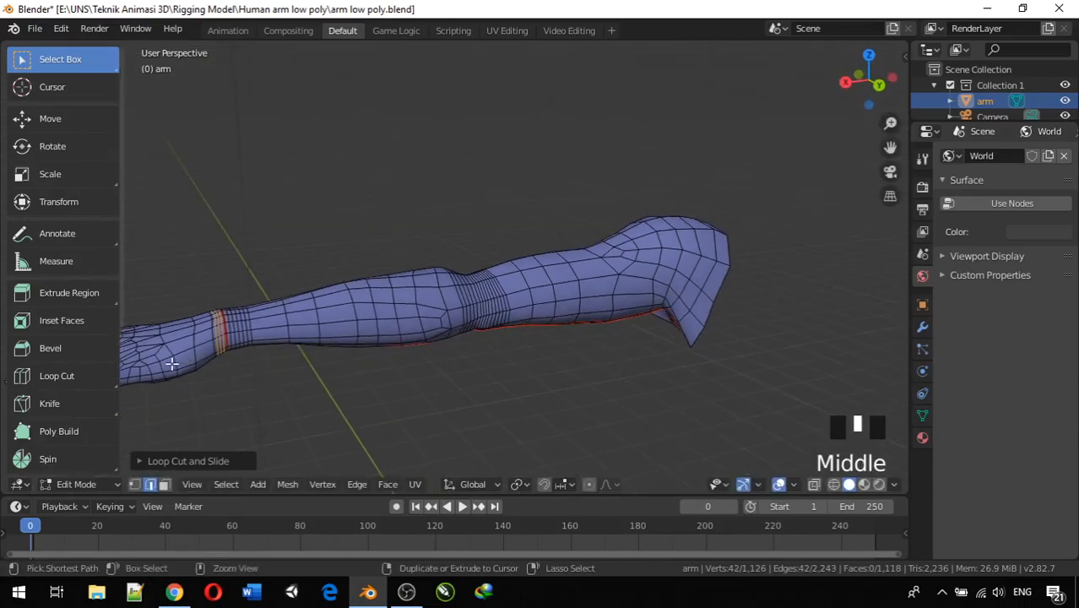
key("ctrl+r")
scroll(205, 347, "down", 1)
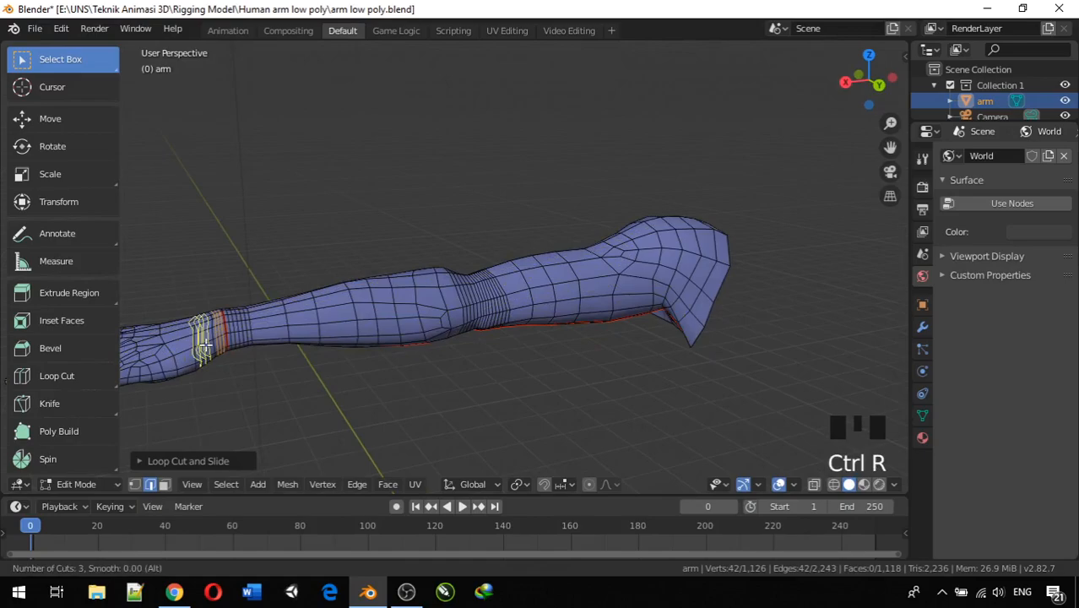
left_click(205, 346)
left_click(206, 344)
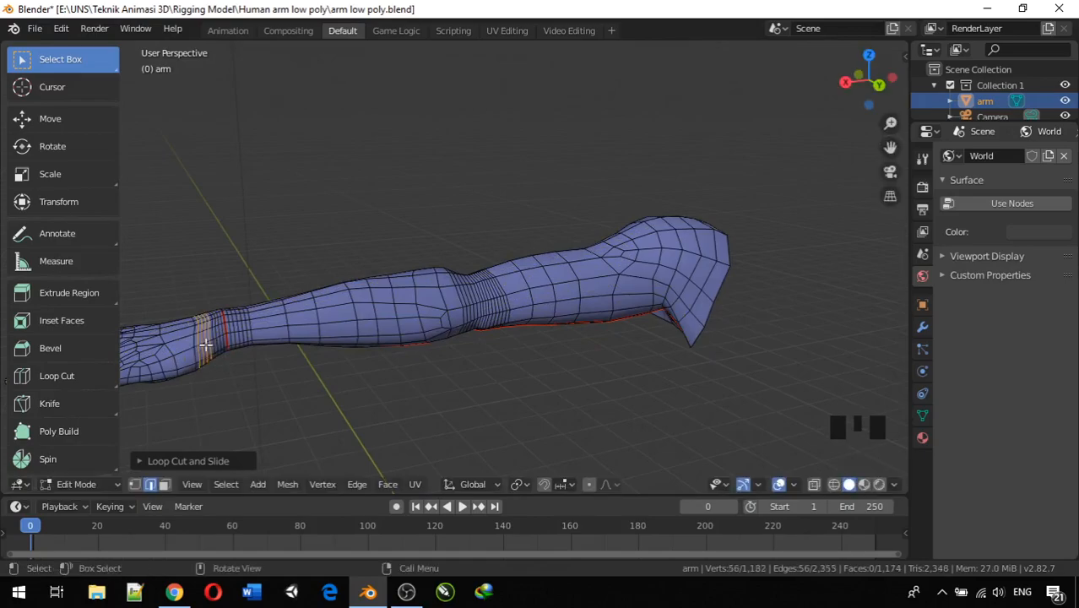
Subdivide the entire arm mesh with the number of cuts set to 2, then clear the full selection.
middle_click_drag(334, 393, 615, 395)
left_click(618, 394)
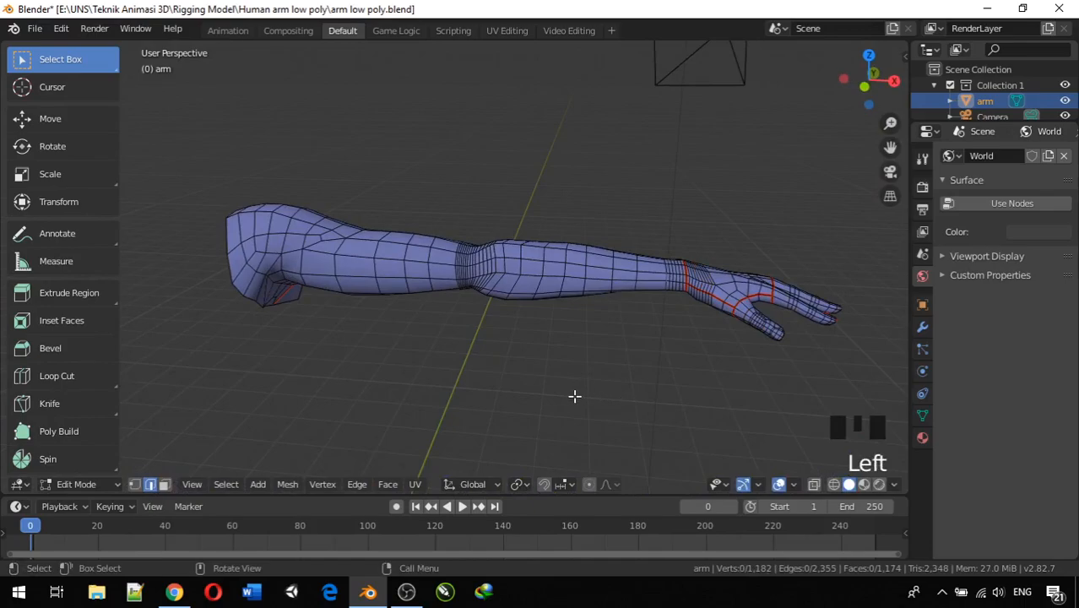
key("a")
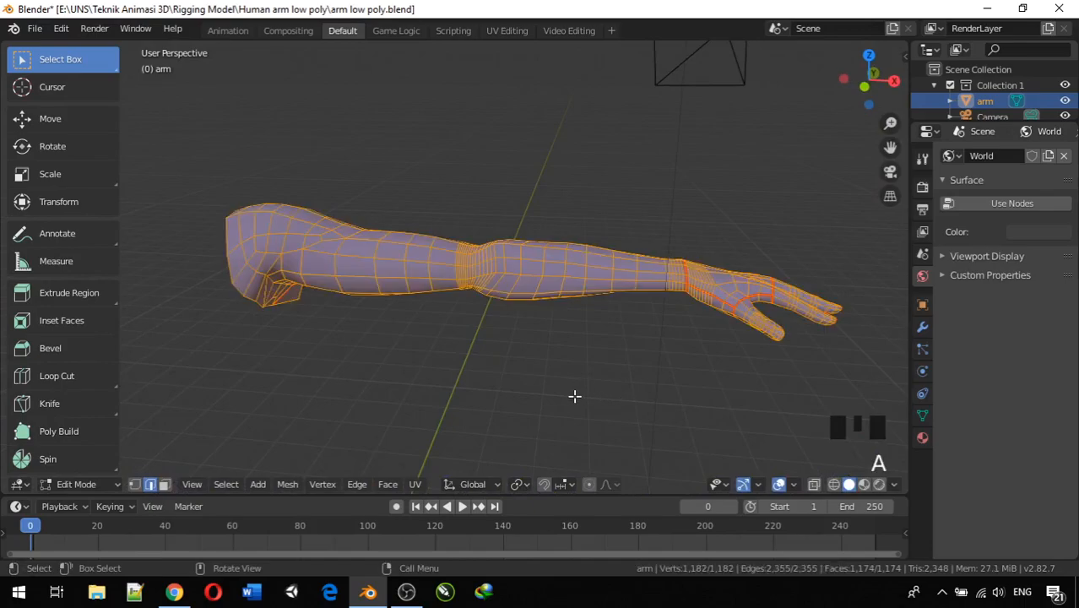
right_click(510, 258)
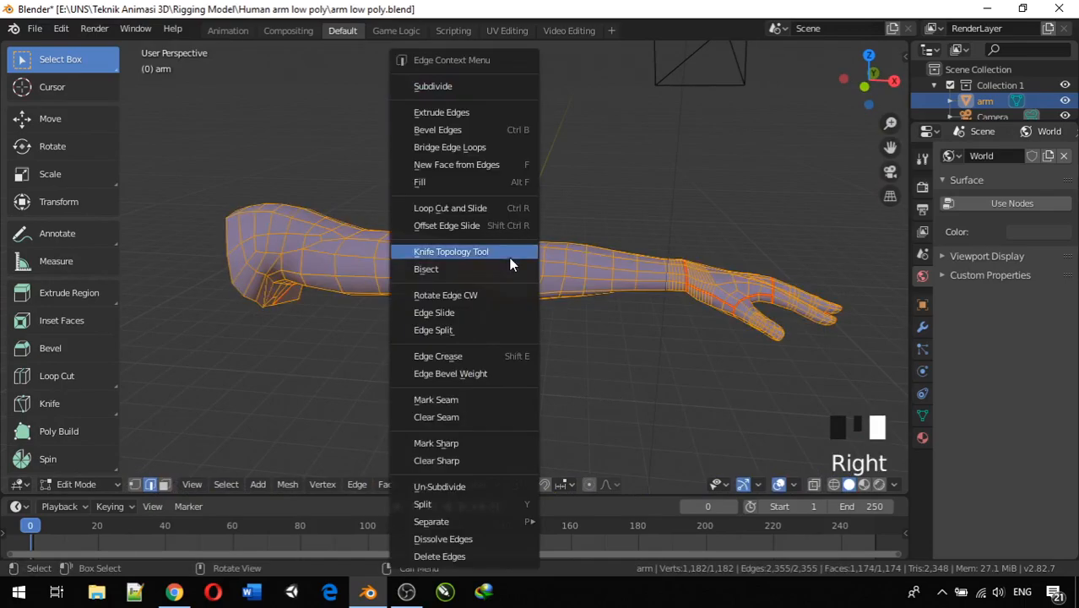
left_click(449, 89)
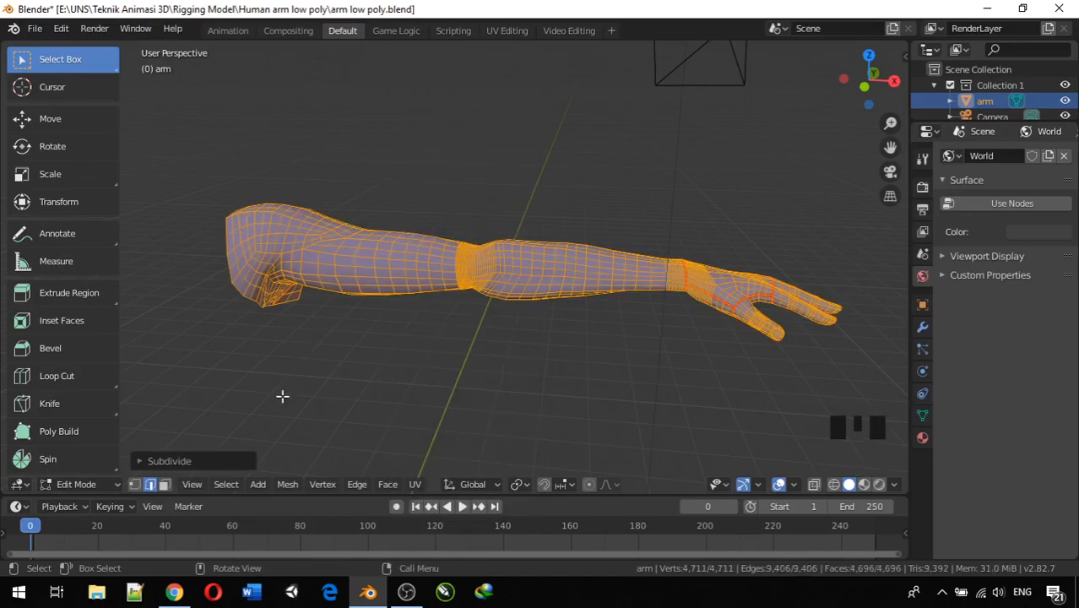
left_click(220, 465)
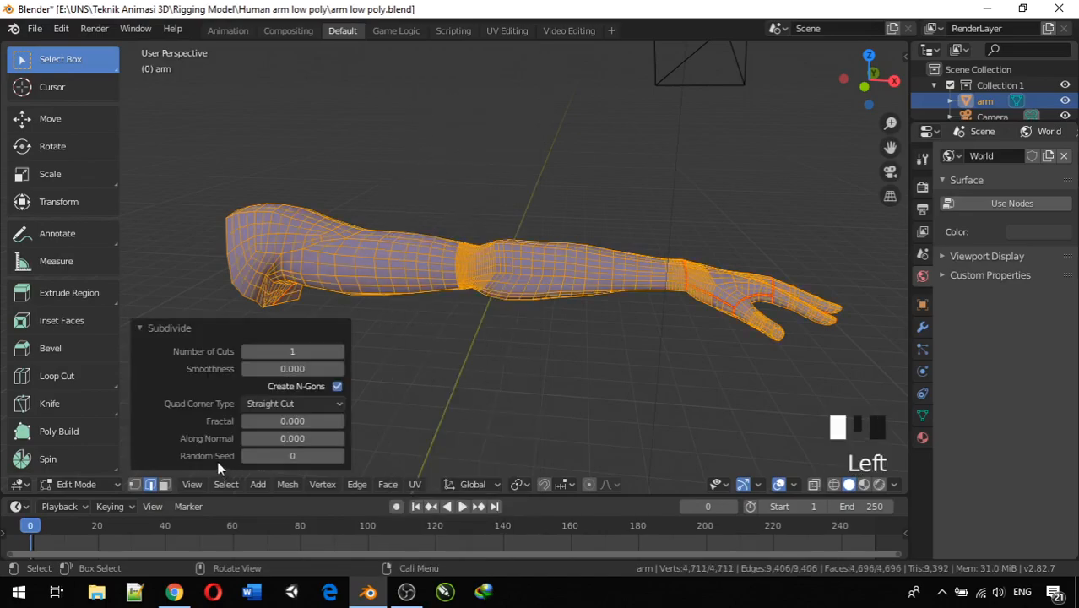
left_click(339, 352)
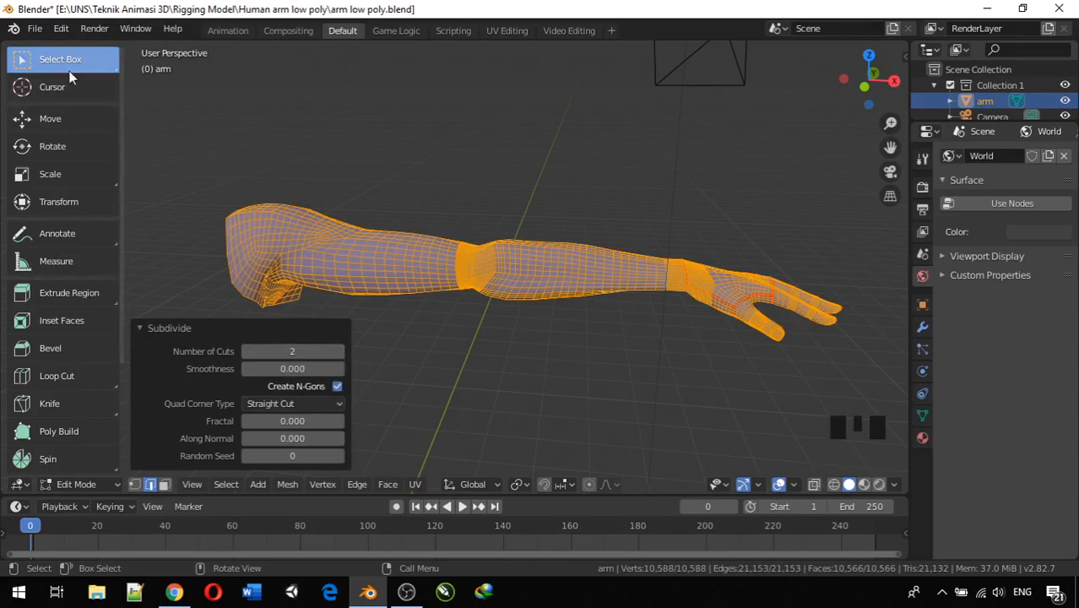
left_click(259, 159)
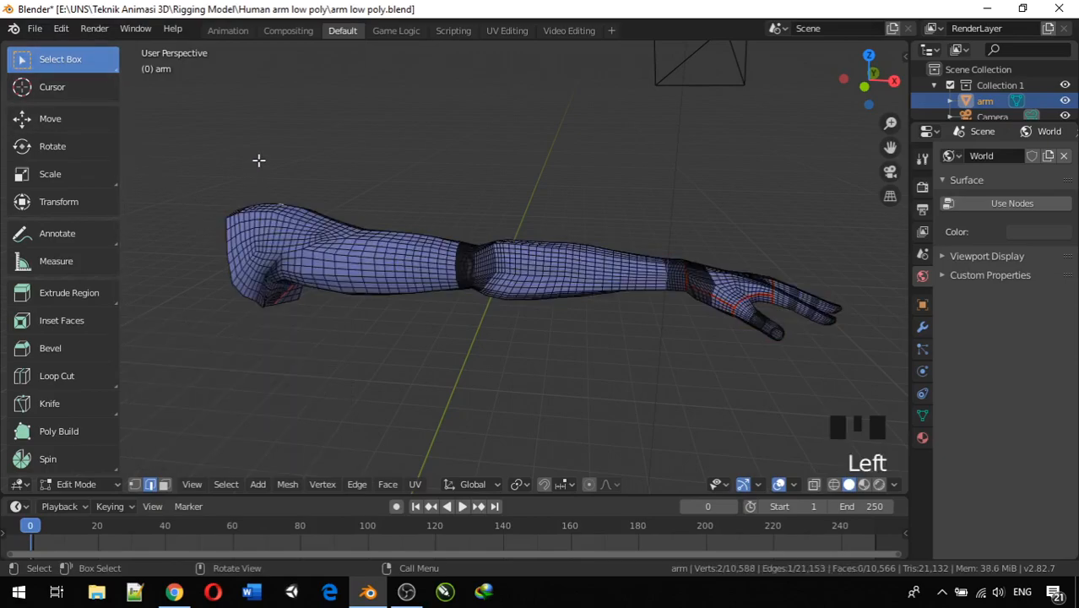
Examine the subdivided arm mesh in perspective and from the front.
middle_click_drag(474, 267, 504, 261)
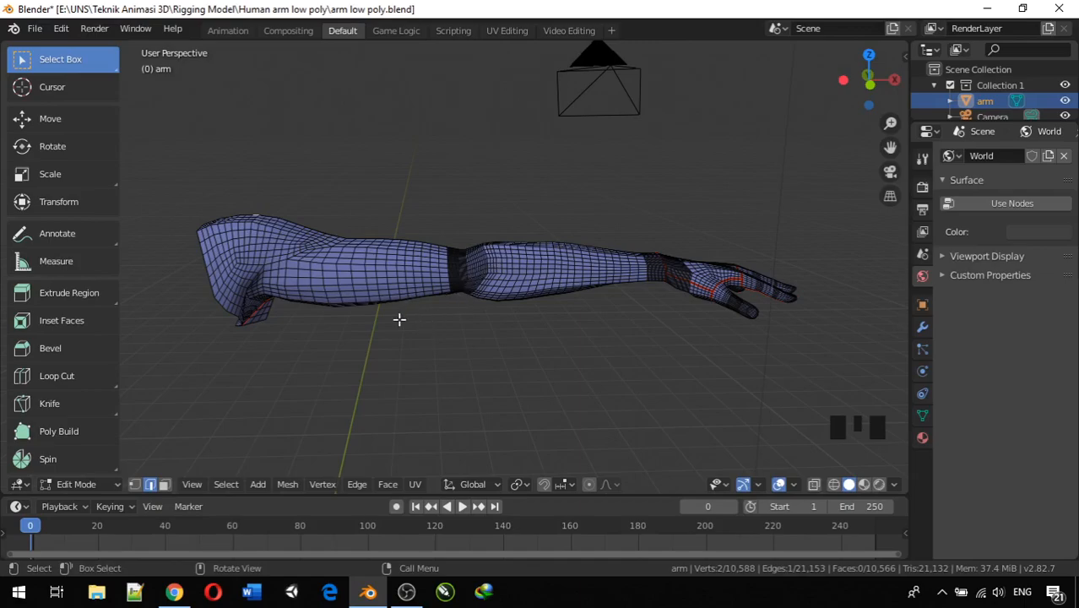
scroll(398, 319, "down", 3)
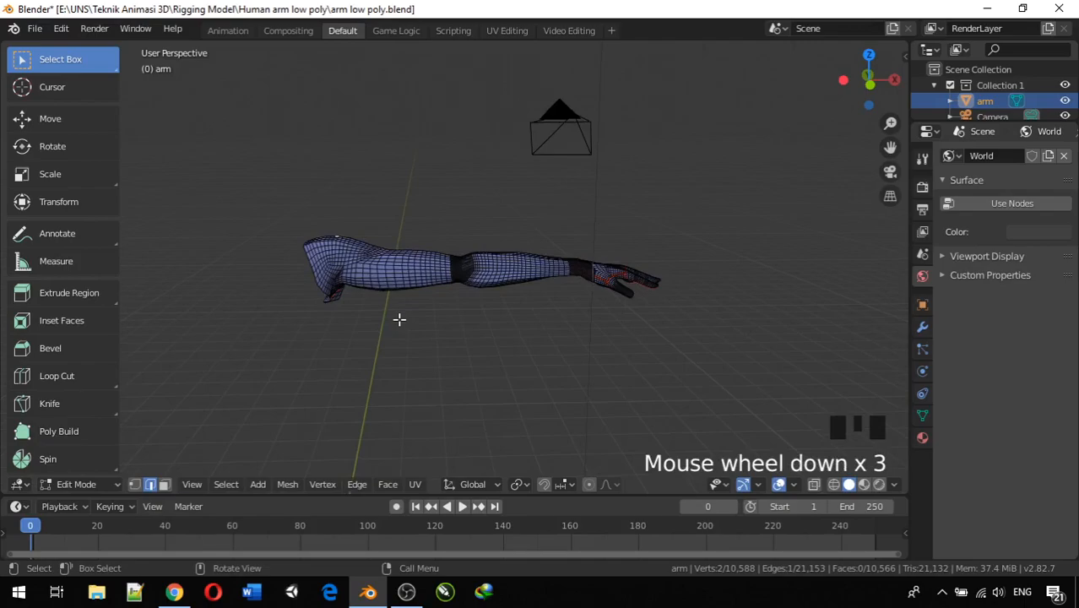
scroll(399, 318, "up", 1)
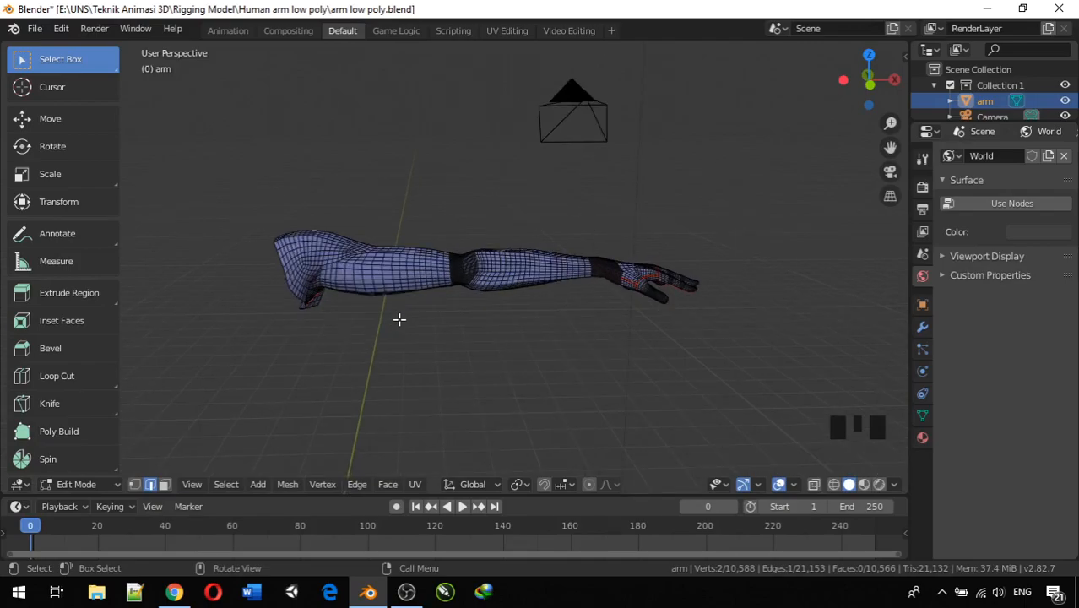
key("KP_1")
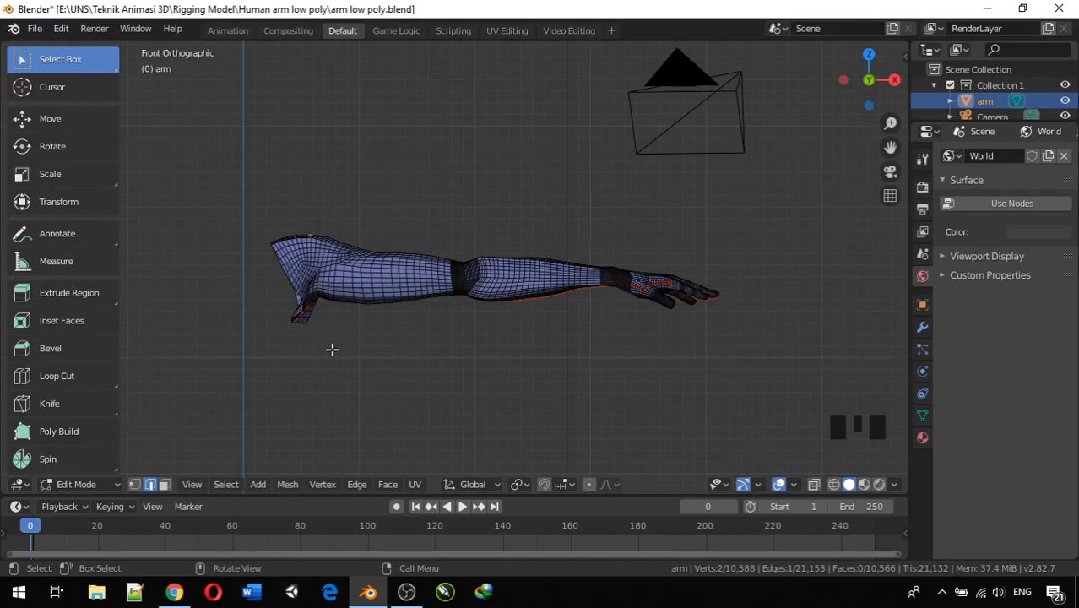
scroll(332, 349, "up", 2)
left_click(340, 374)
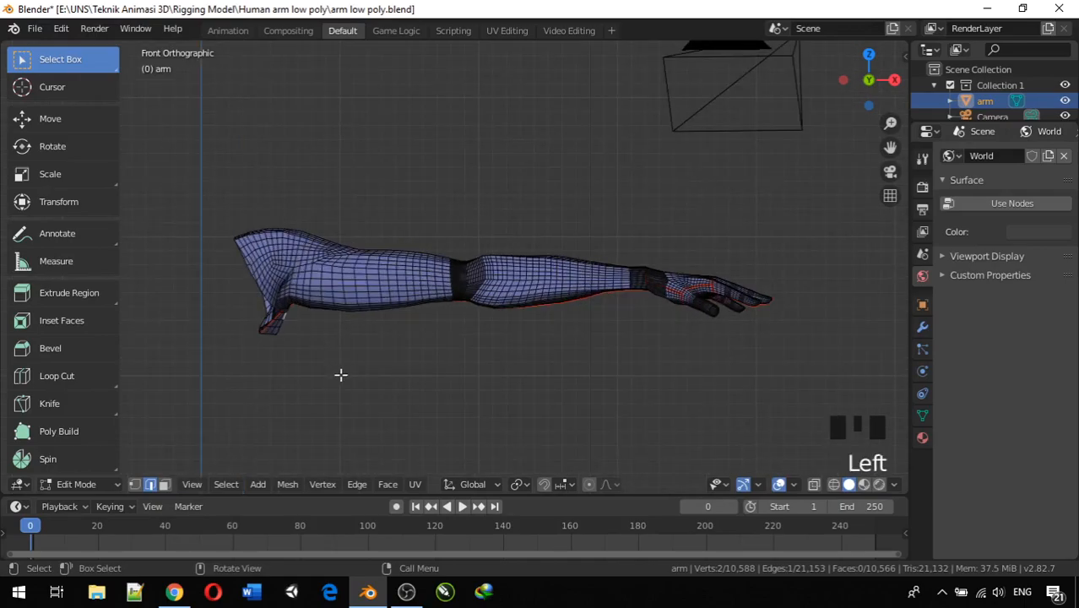
Switch the arm from Edit Mode to Object Mode and add a single-bone armature at the world origin.
left_click(81, 486)
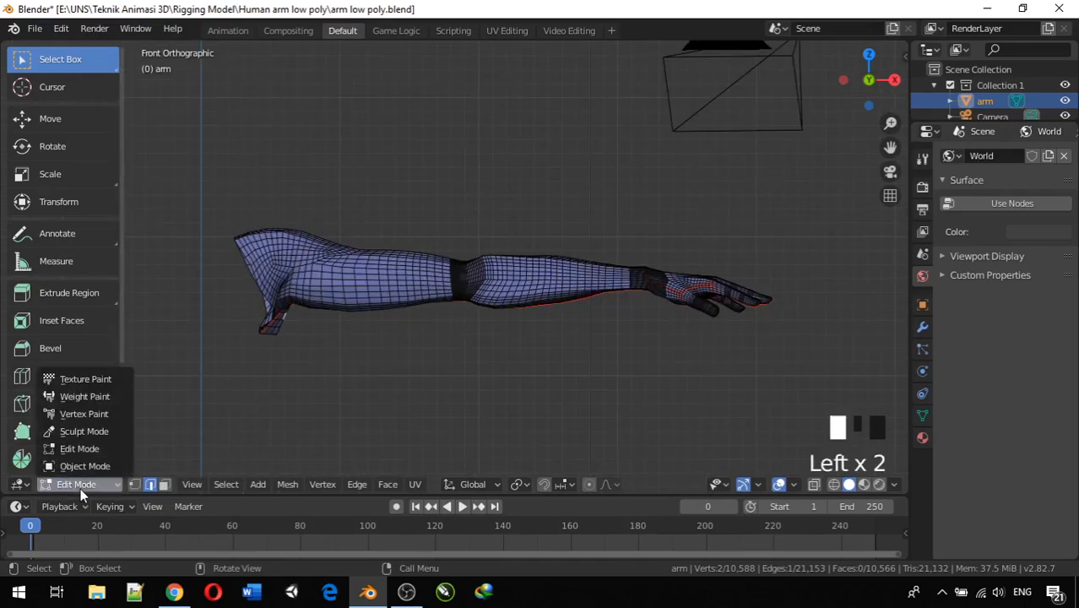
left_click(84, 466)
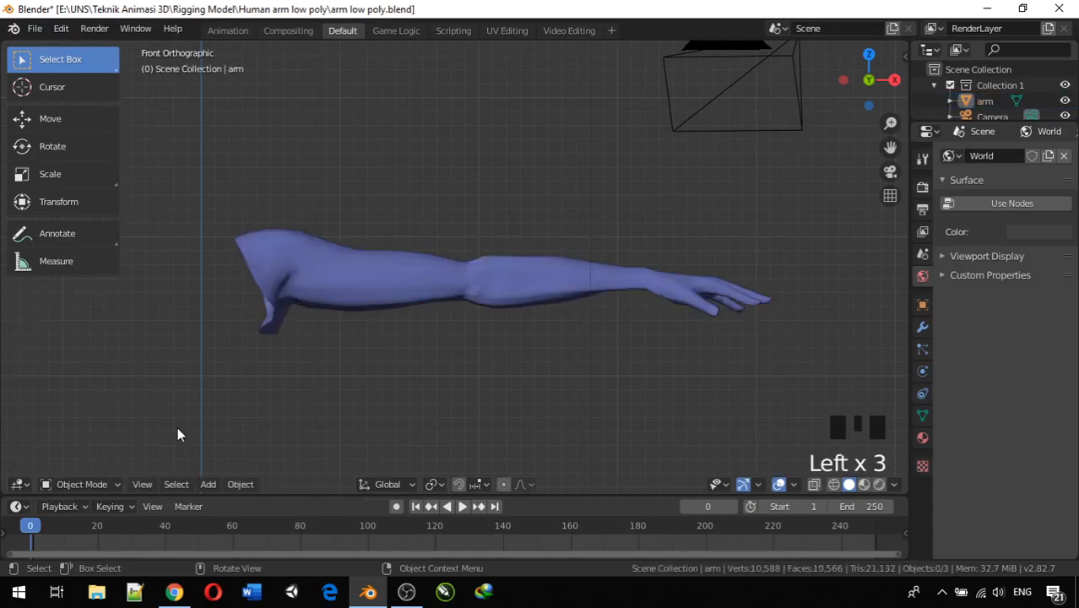
left_click(288, 404)
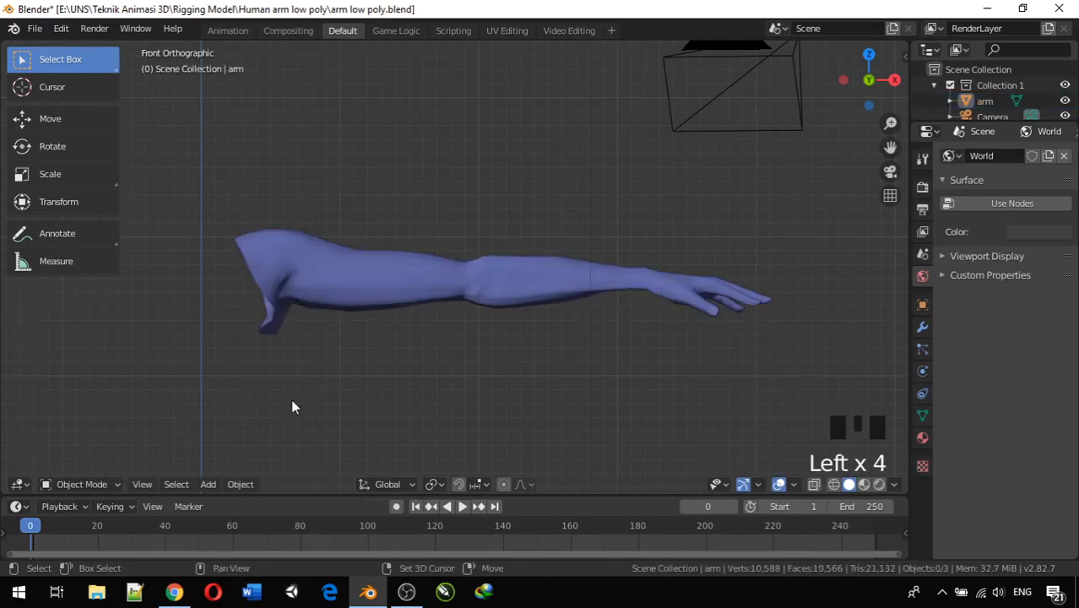
key("shift+a")
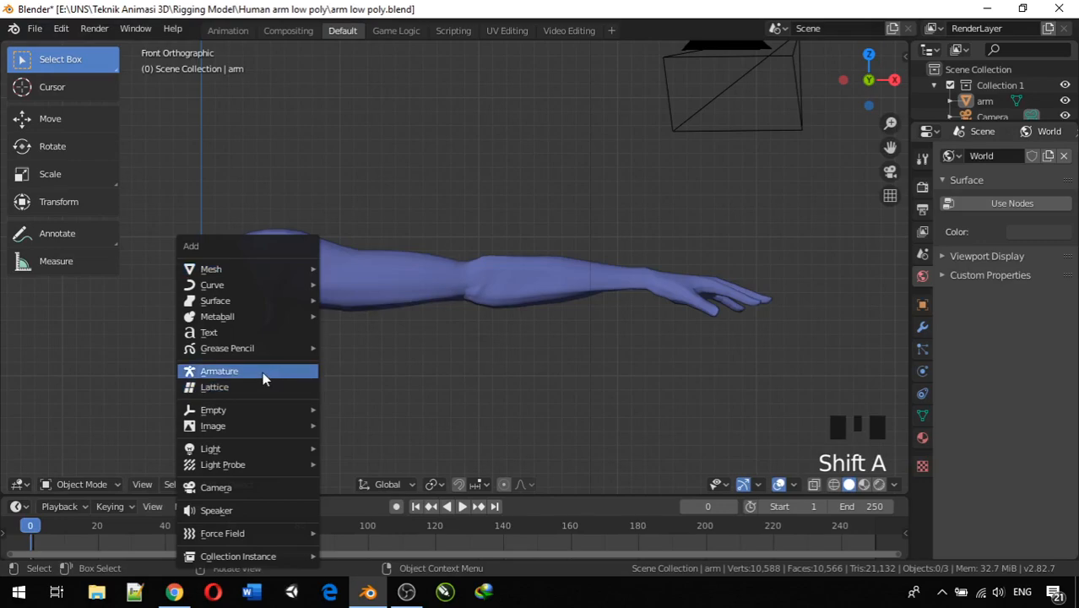
left_click(263, 372)
Raise the armature along Z to the height of the arm, in two moves of about 0.97 and 4.65.
scroll(389, 356, "down", 2)
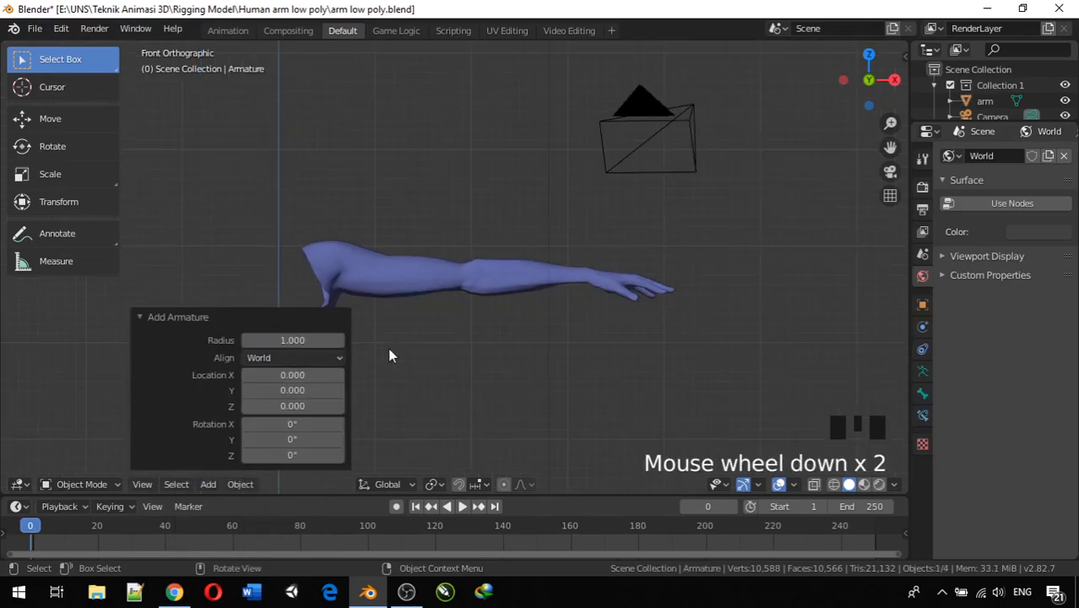
scroll(389, 356, "down", 5)
middle_click_drag(397, 414, 468, 302, "shift")
scroll(430, 179, "up", 5)
scroll(452, 274, "up", 6)
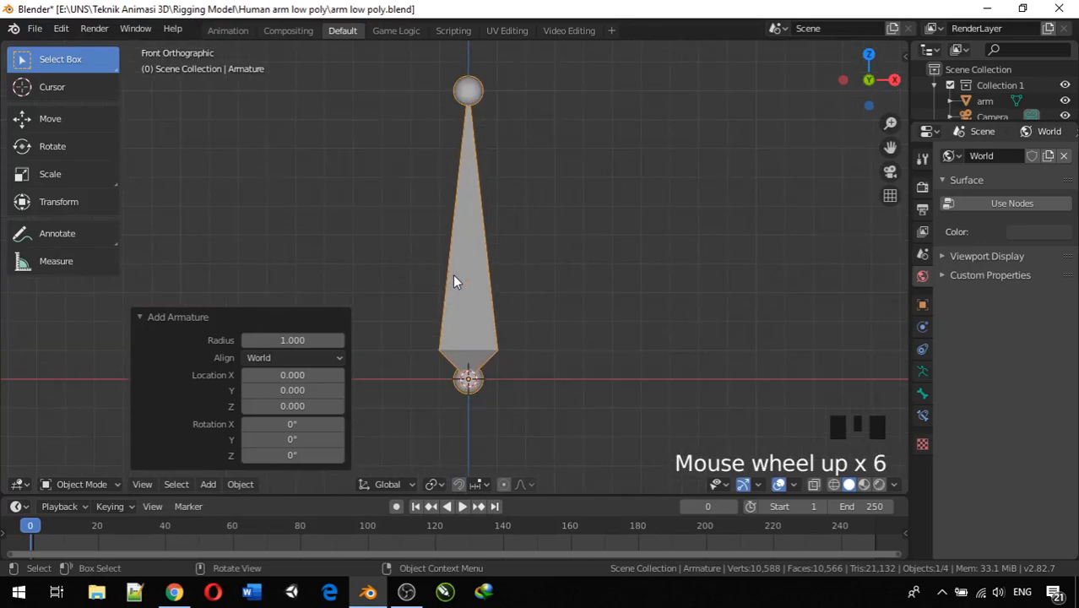
scroll(454, 282, "down", 3)
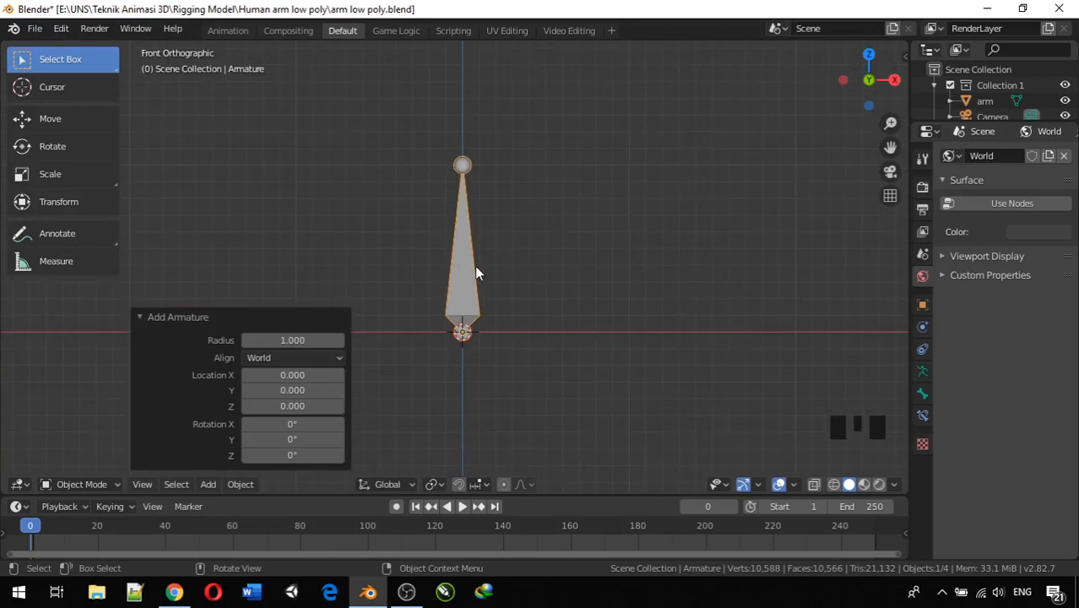
key("g")
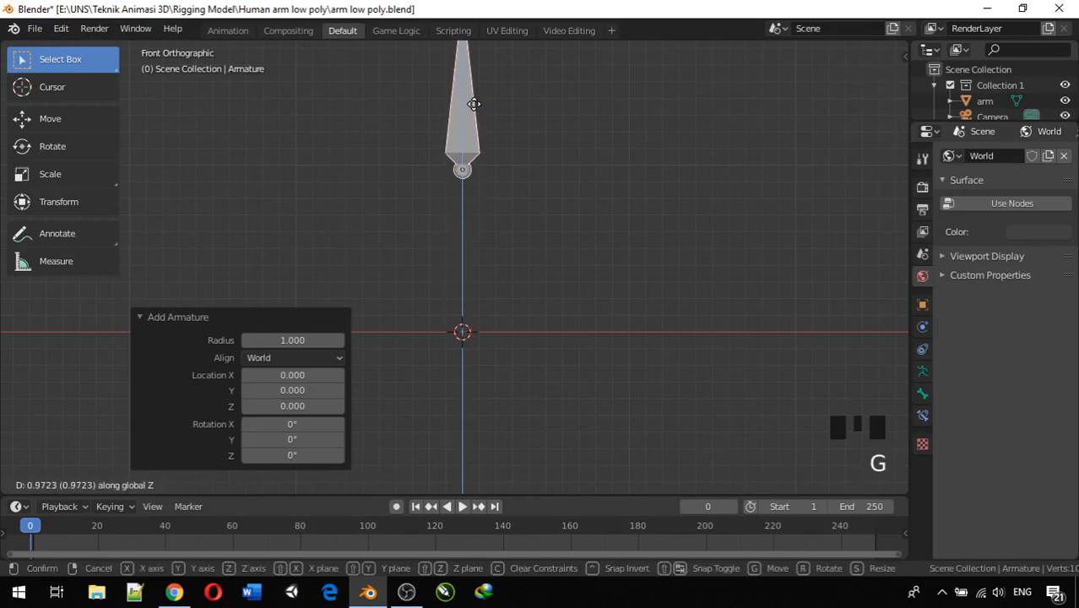
left_click(473, 104)
scroll(473, 104, "down", 11)
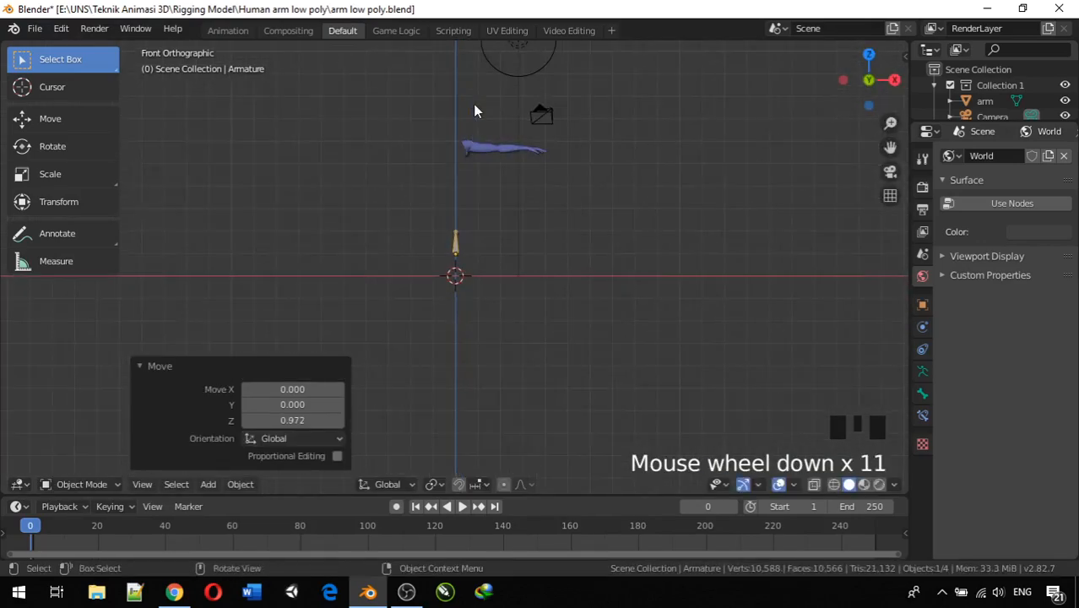
scroll(451, 250, "up", 2)
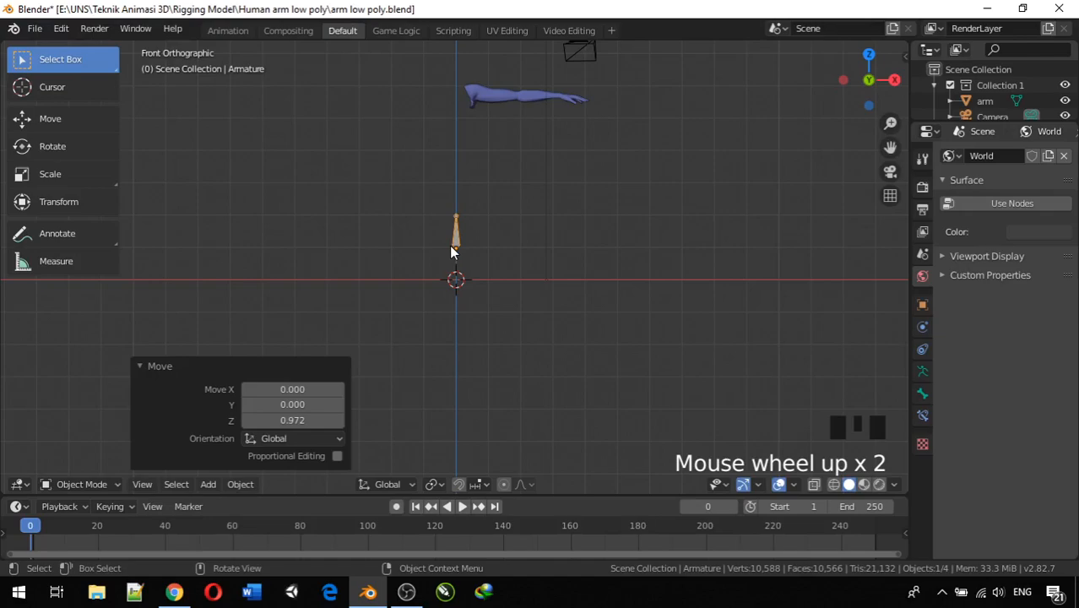
key("g")
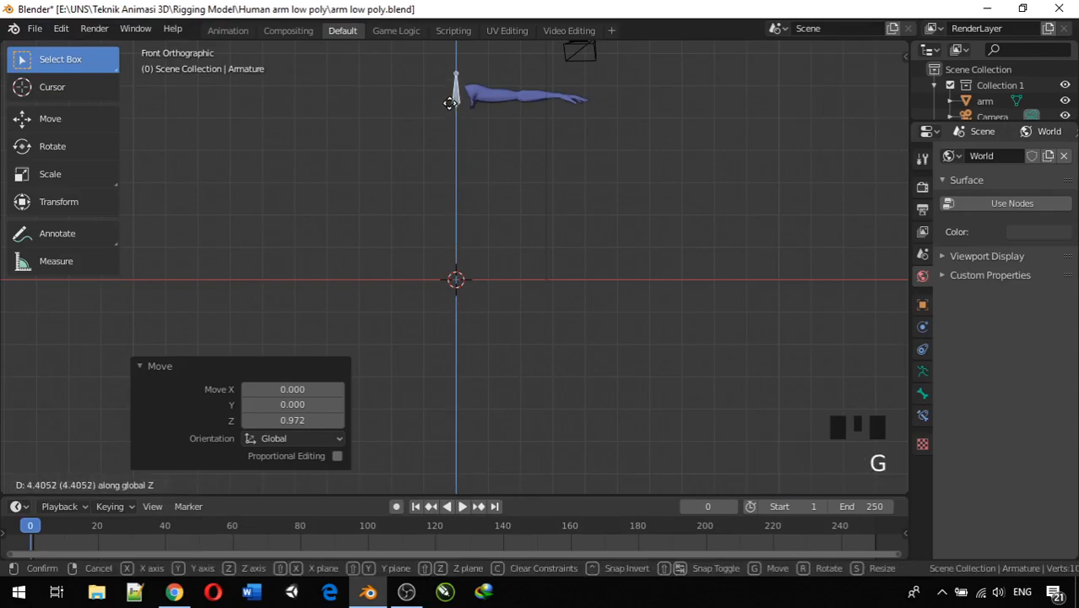
left_click(450, 94)
Rotate the armature 90° in the front view so the bone points along the arm.
scroll(448, 148, "up", 3)
middle_click_drag(450, 152, 487, 484, "shift")
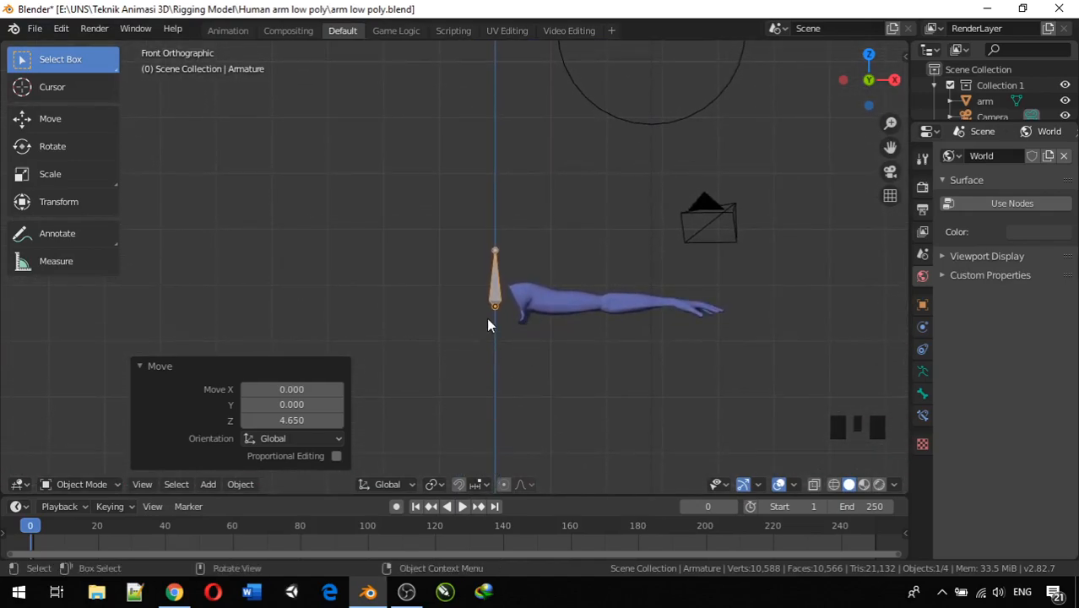
type("r90")
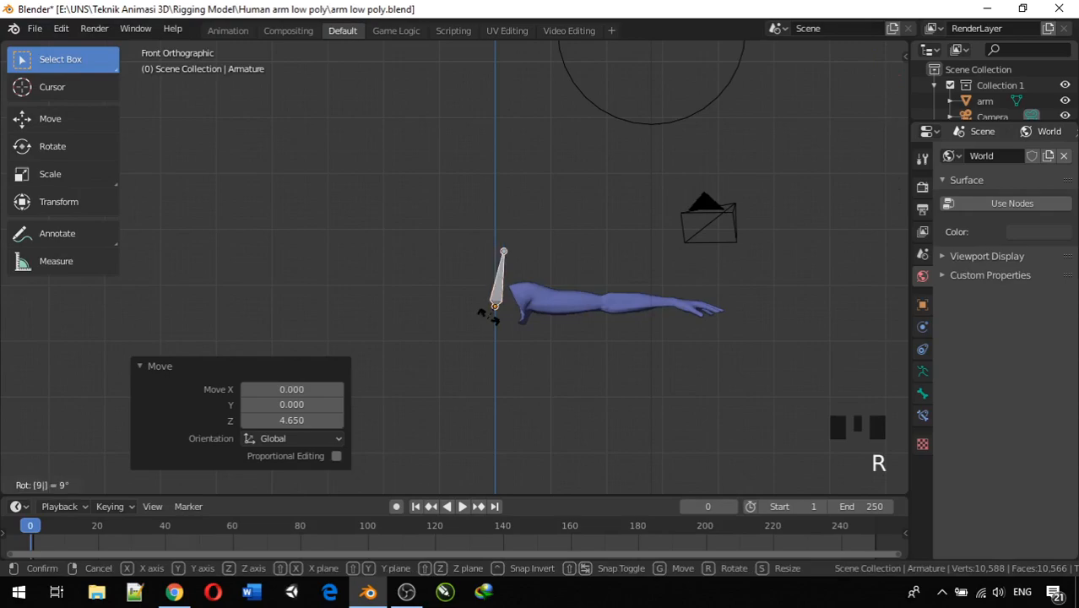
left_click(488, 315)
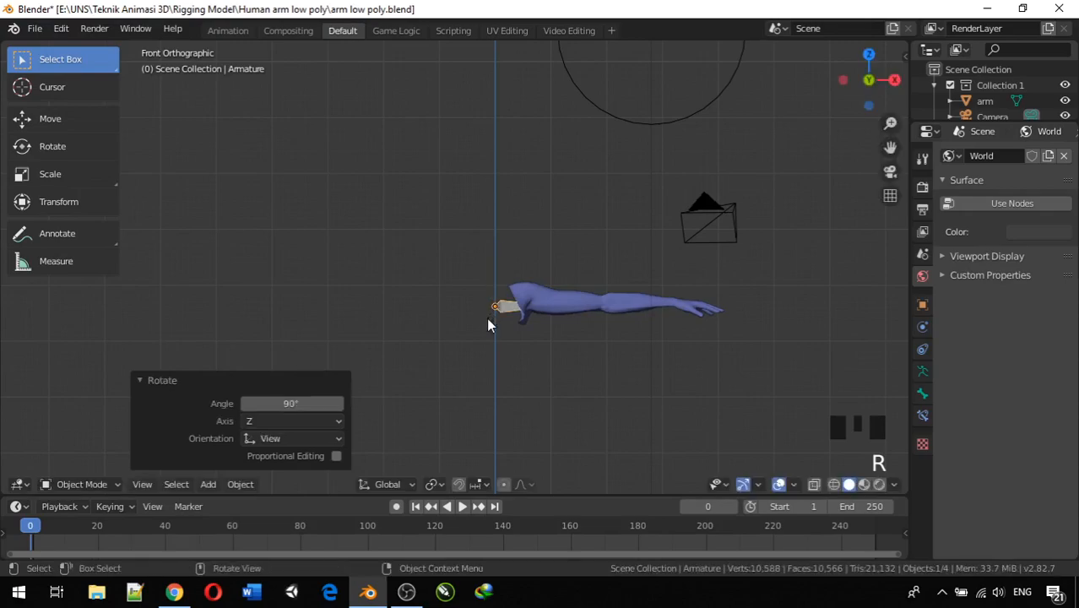
Raise the rotated armature along Z by about 0.08 to align it with the upper arm.
scroll(490, 321, "up", 2)
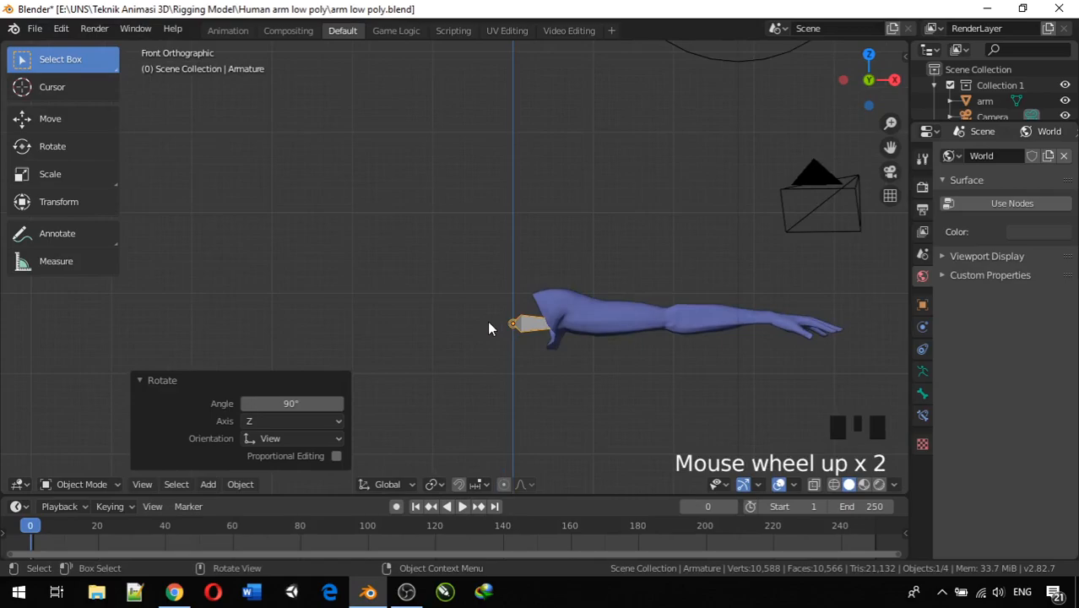
key("g")
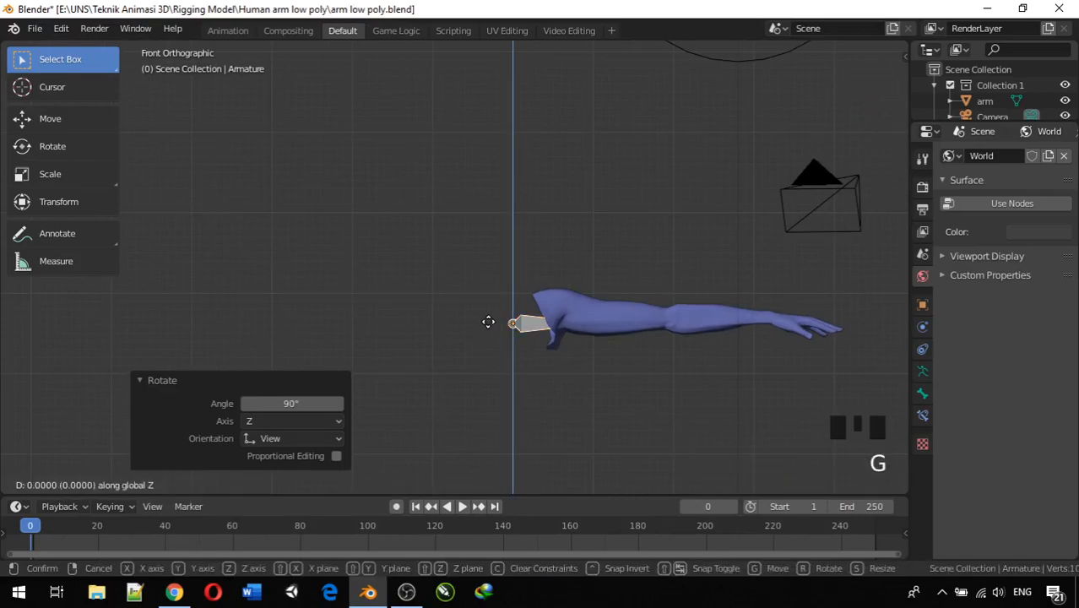
left_click(490, 319)
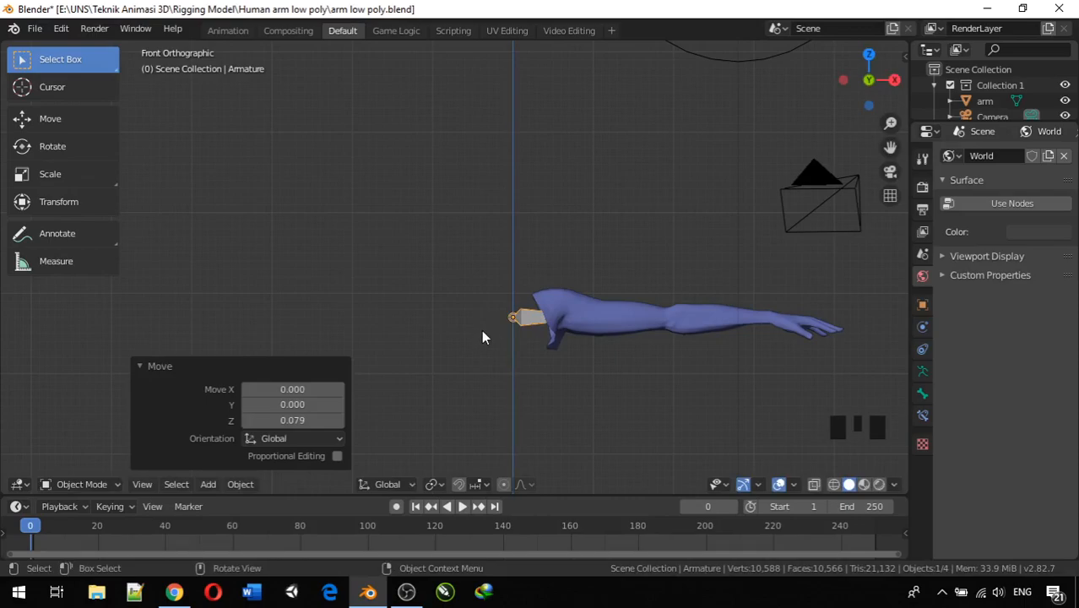
key("g")
key("y")
left_click(498, 331)
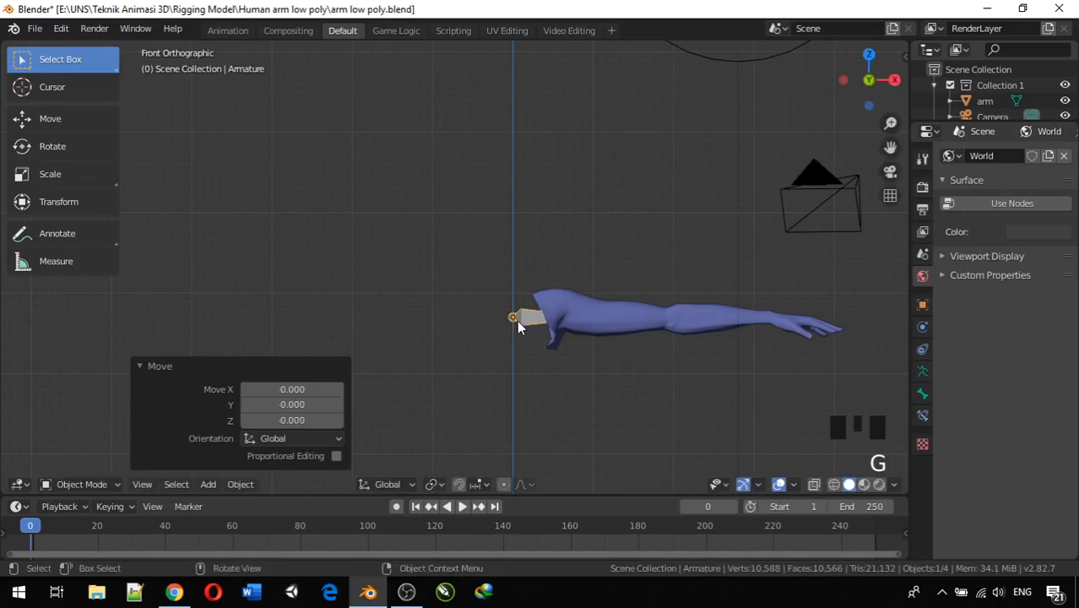
Move the armature along X by about 0.21 toward the shoulder opening.
left_click(529, 318)
key("g")
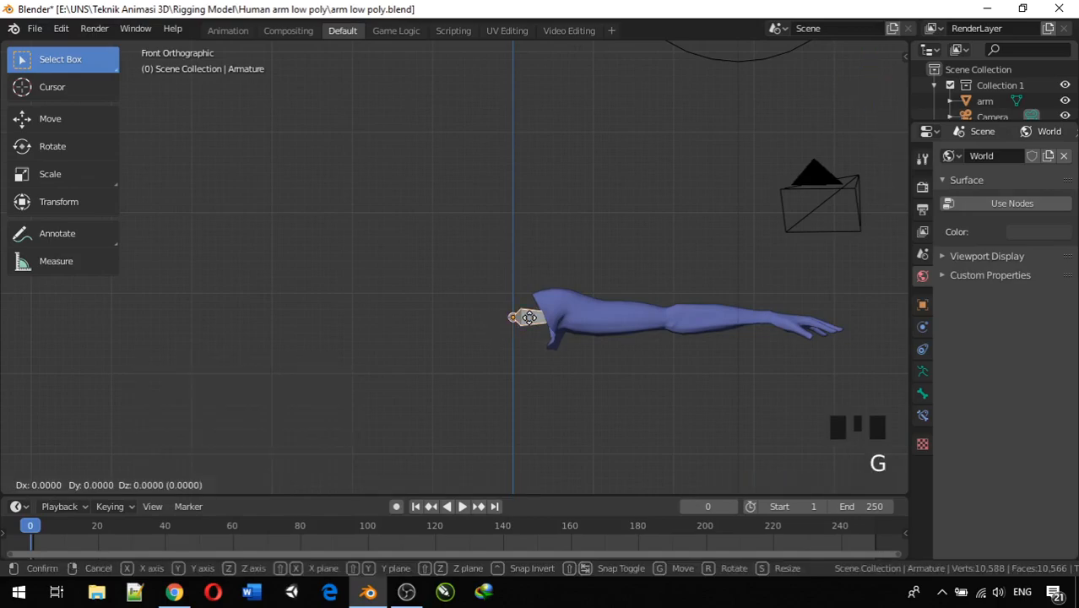
key("x")
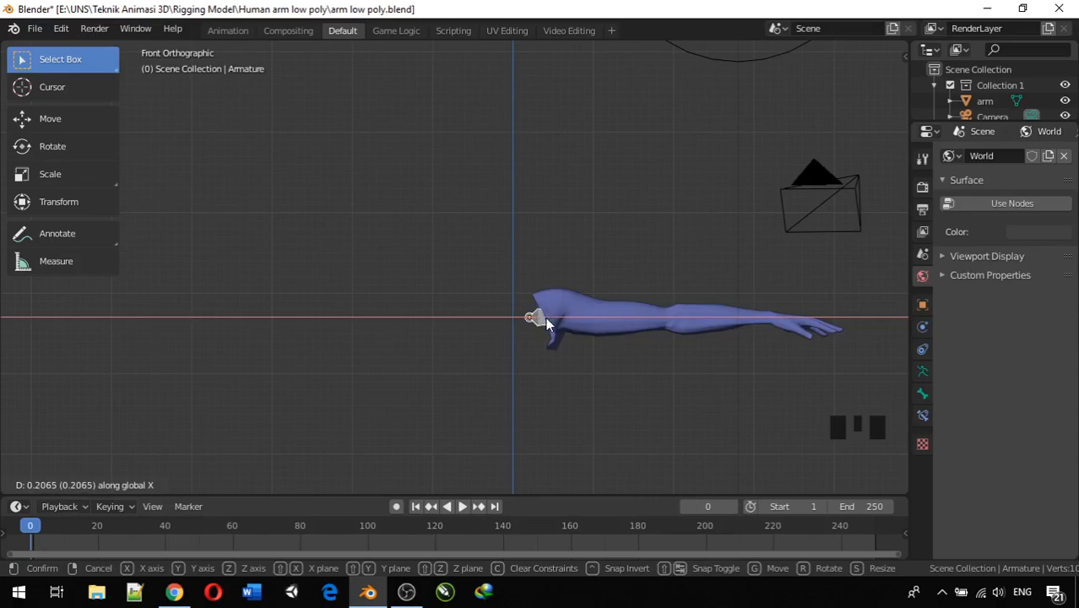
left_click(545, 317)
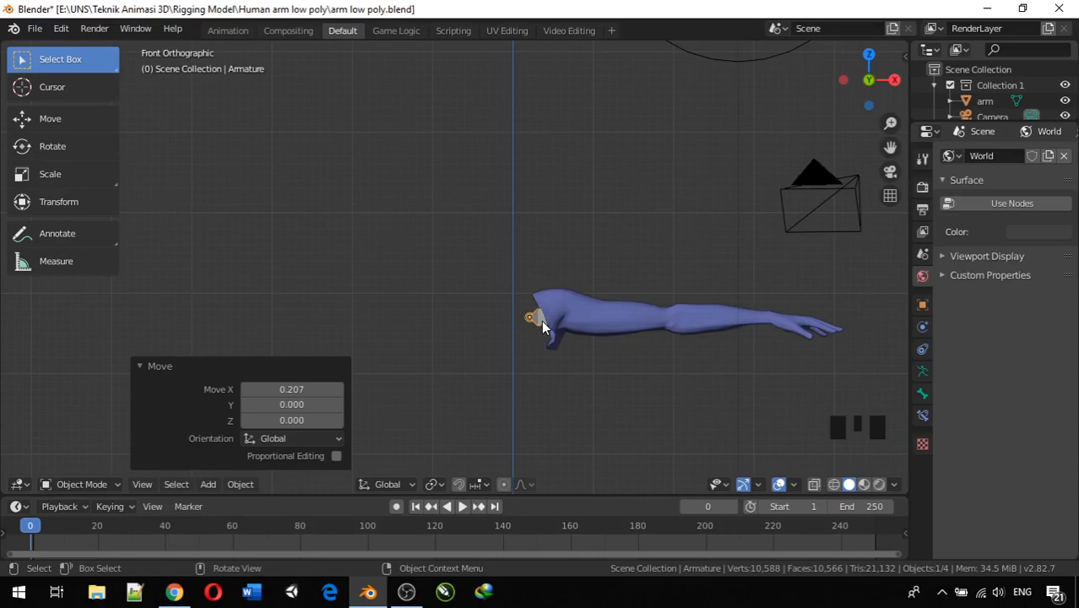
Reselect the armature and set its viewport display to In Front so the bone shows through the arm mesh.
left_click(517, 321)
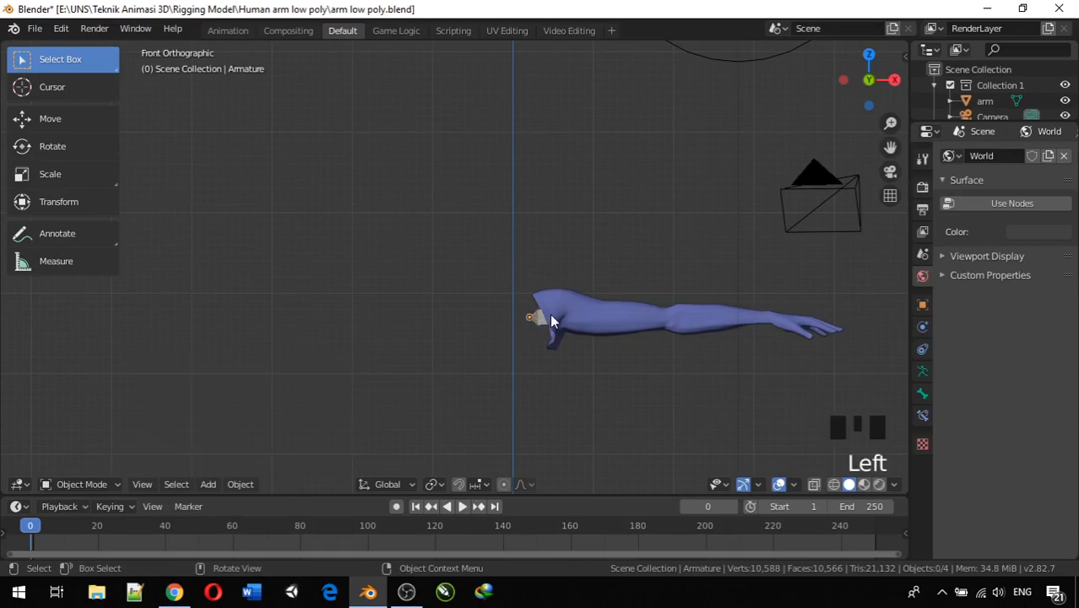
left_click(530, 318)
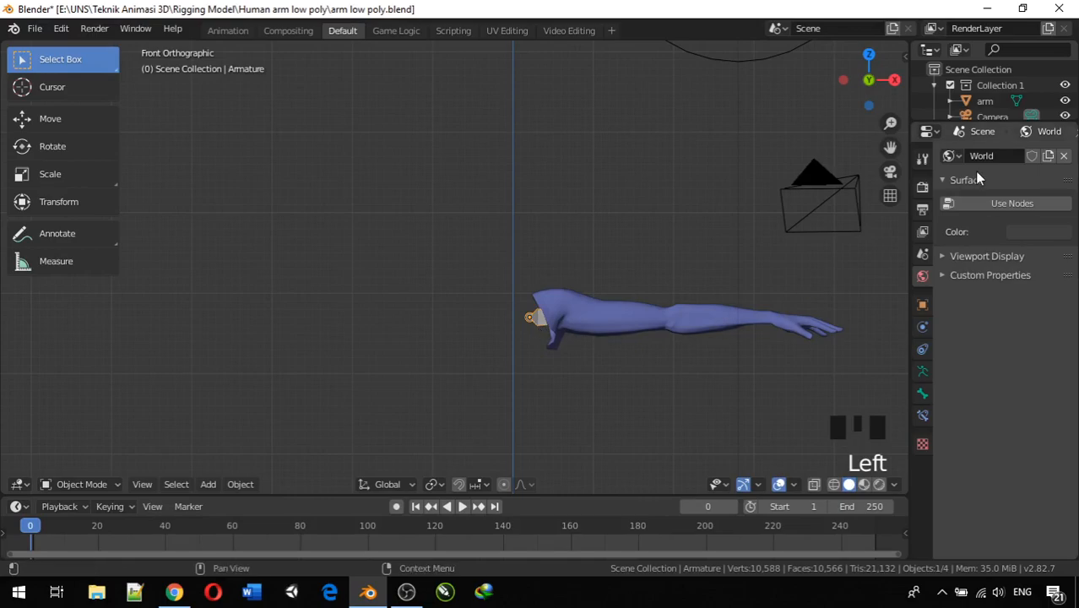
scroll(979, 100, "down", 4)
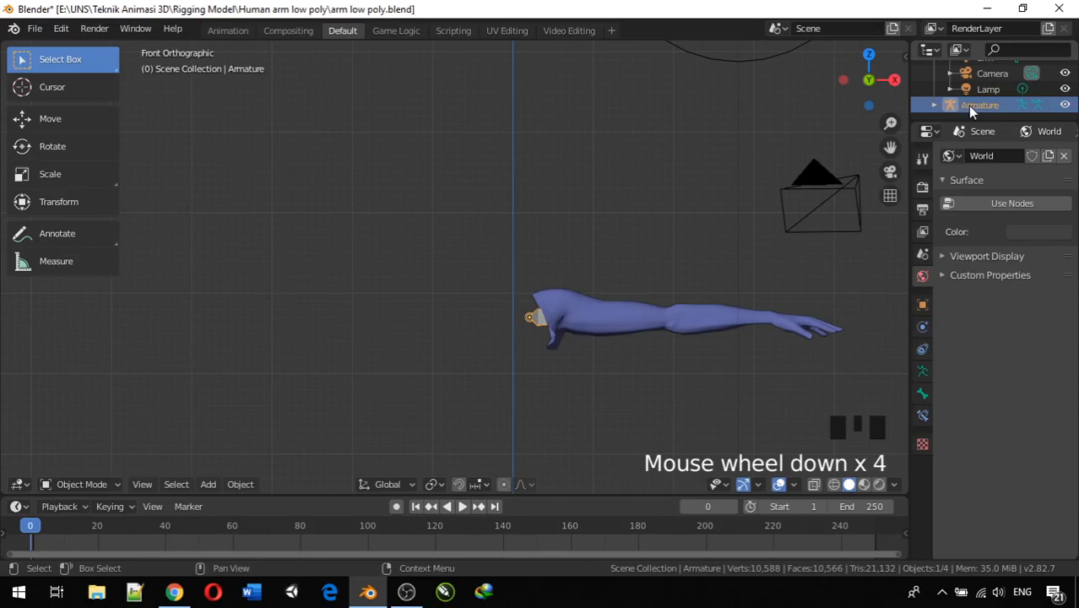
left_click(963, 107)
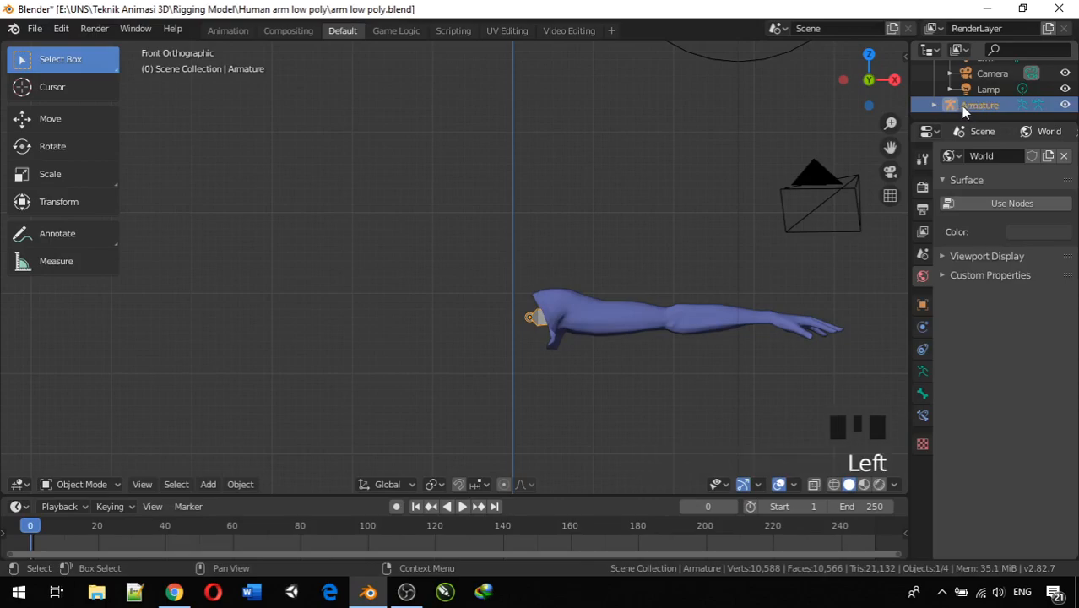
left_click(923, 372)
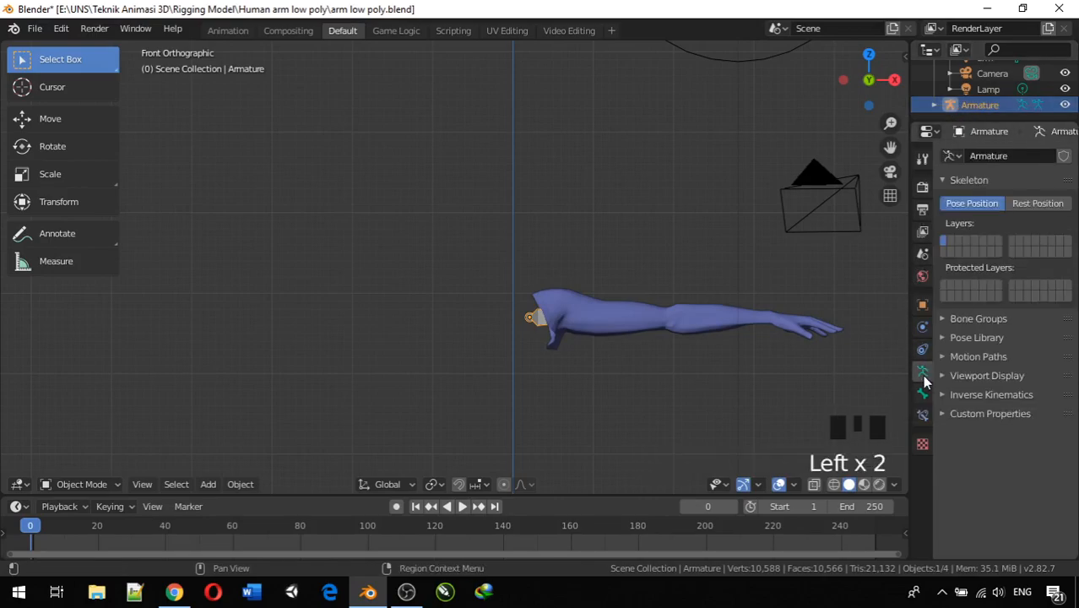
left_click(944, 374)
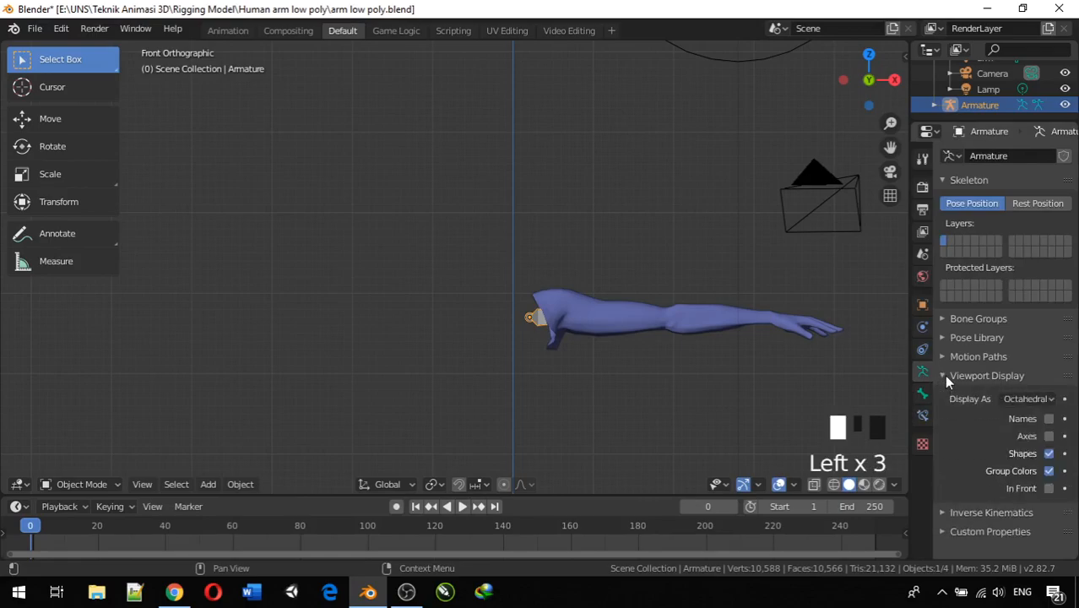
left_click(1049, 488)
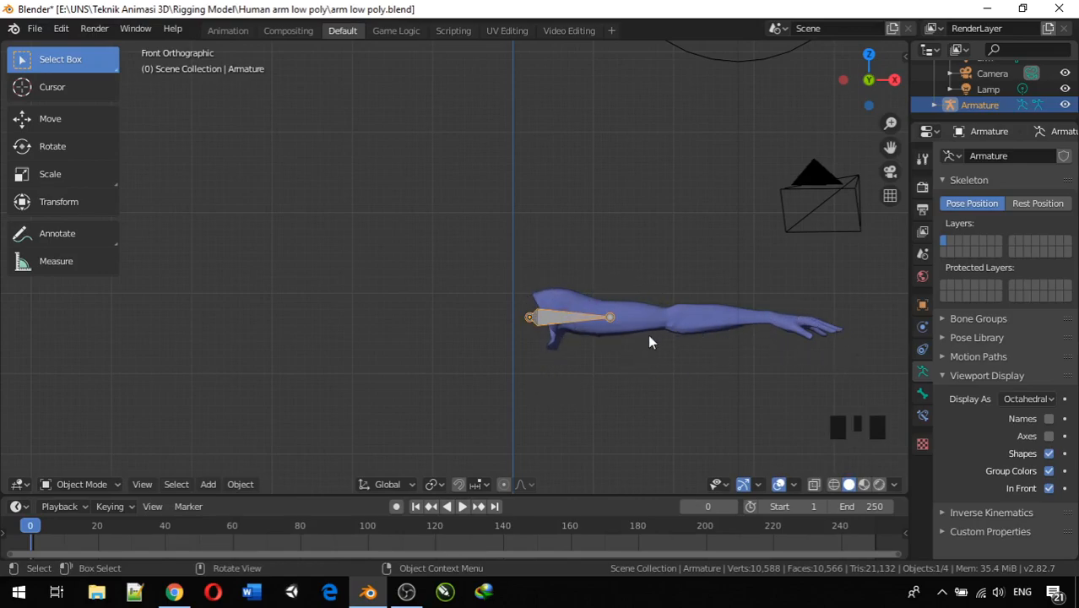
Move the armature along X by about 0.31 so the bone starts inside the shoulder.
left_click(562, 327)
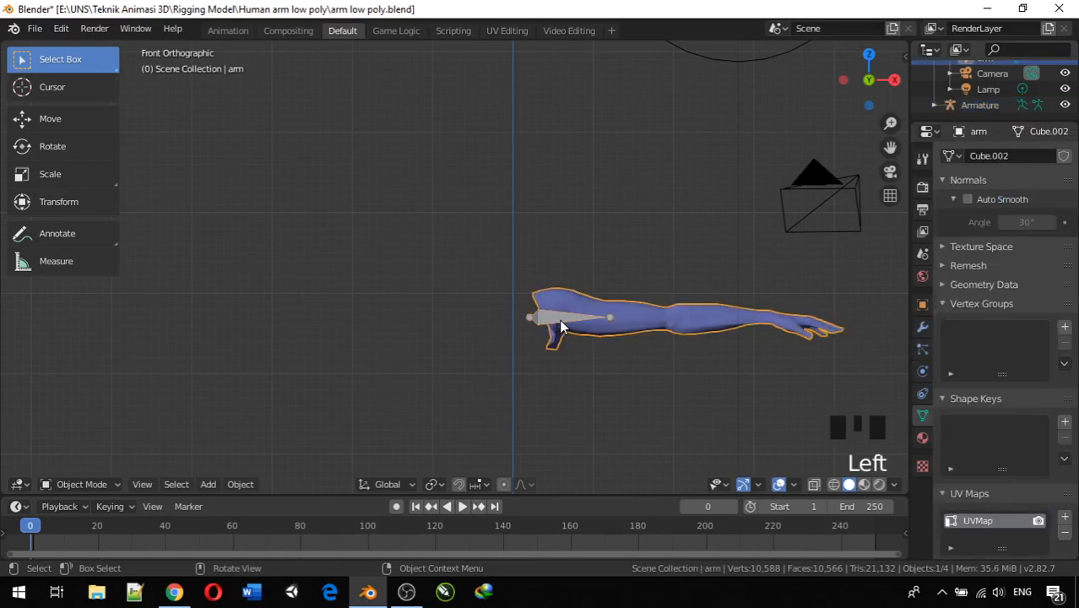
left_click(535, 320)
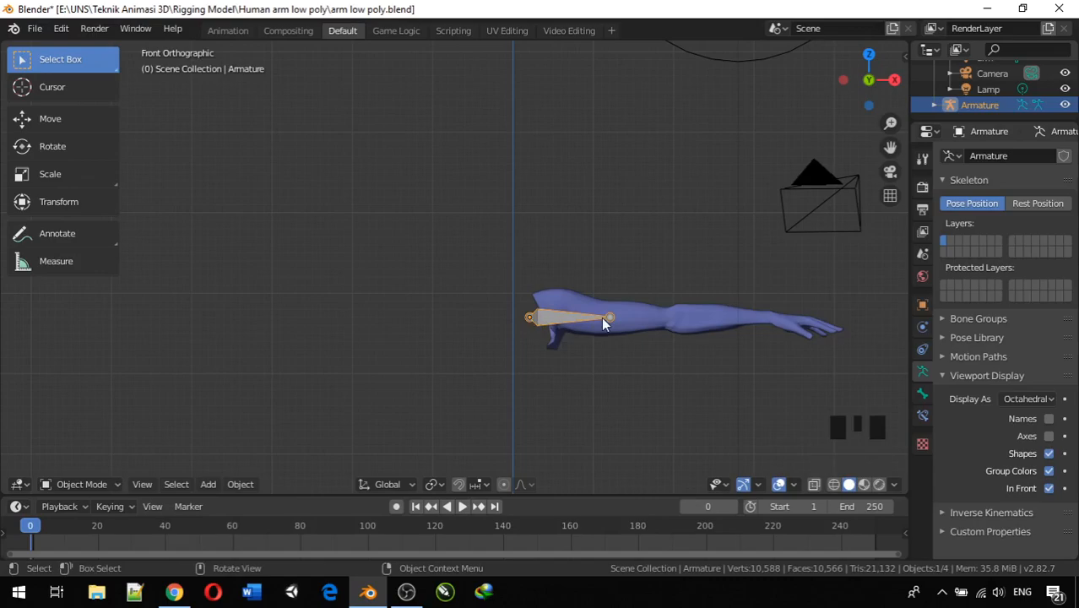
key("g")
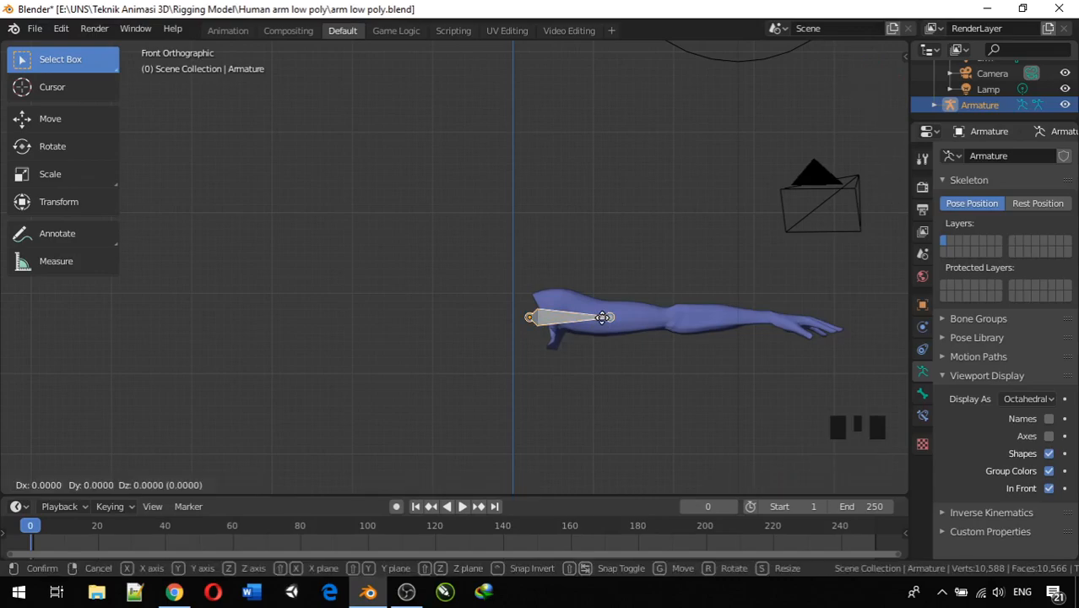
key("x")
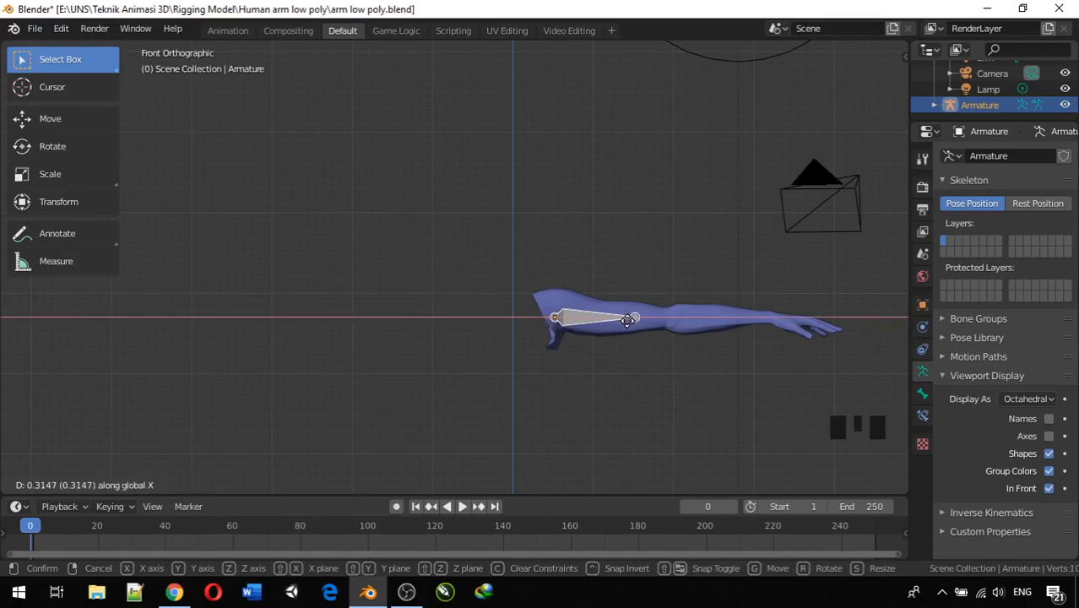
left_click(626, 320)
Scale the armature uniformly by about 1.4 so the bone spans from the shoulder to the elbow.
scroll(606, 329, "up", 1)
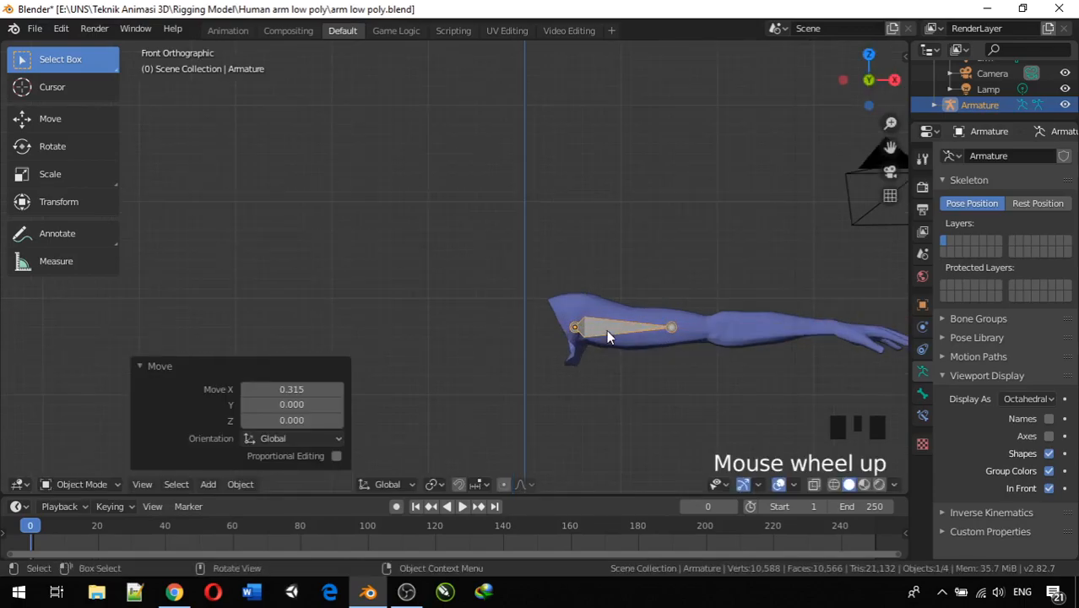
middle_click_drag(606, 329, 454, 304, "shift")
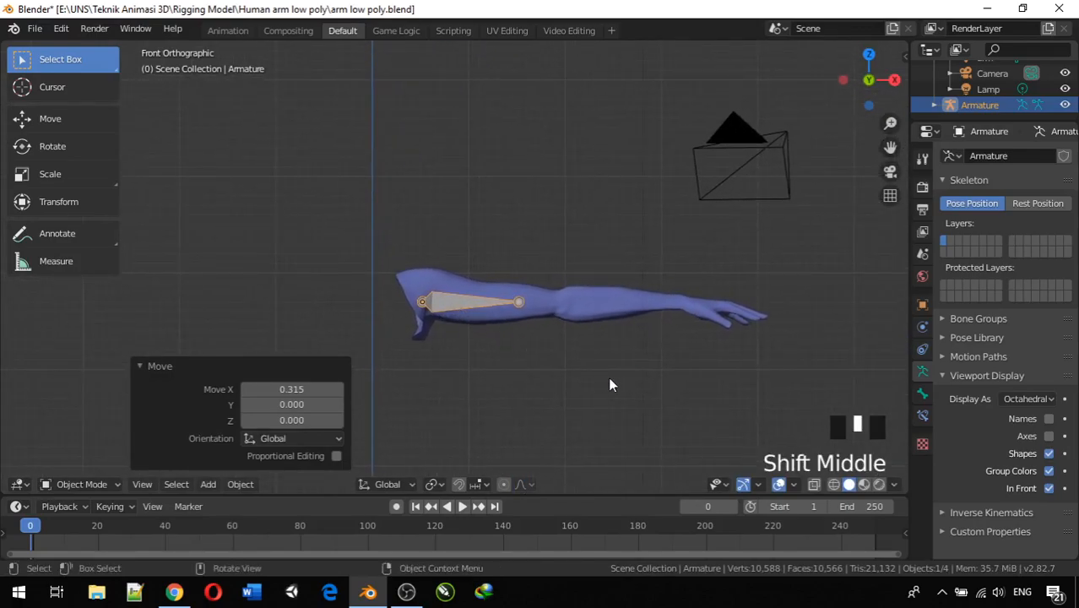
key("s")
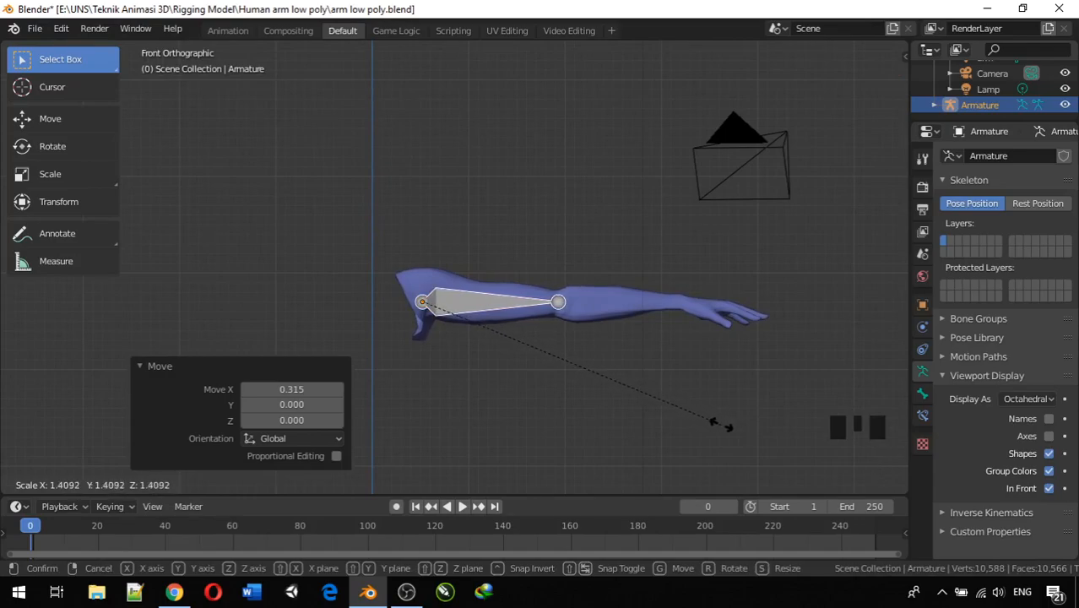
left_click(717, 427)
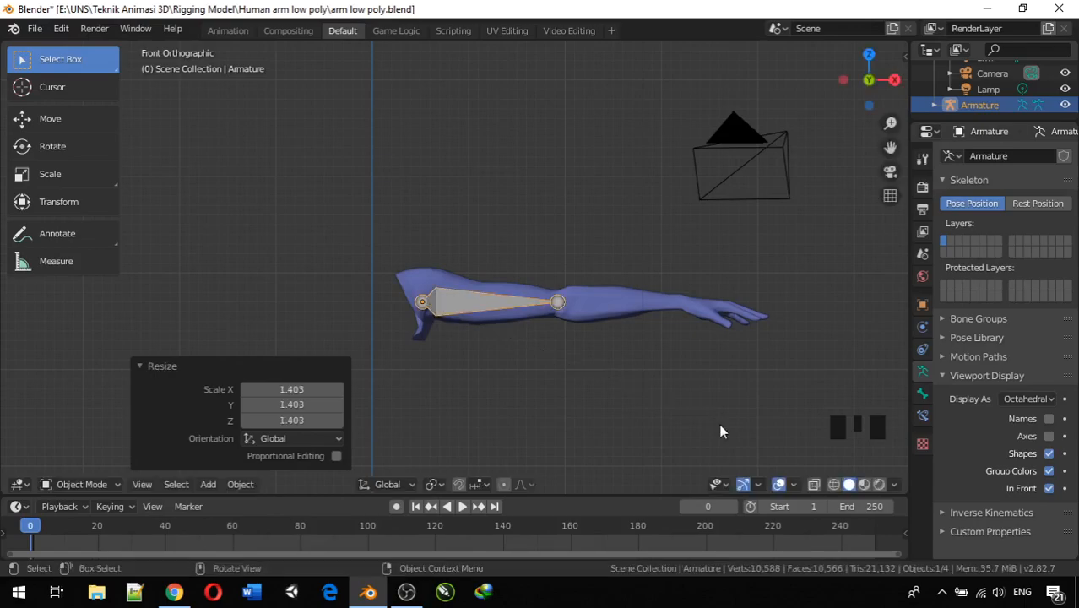
Raise the armature along Z by about 0.019 and rotate it about 1.41° to follow the upper arm.
scroll(452, 370, "up", 3)
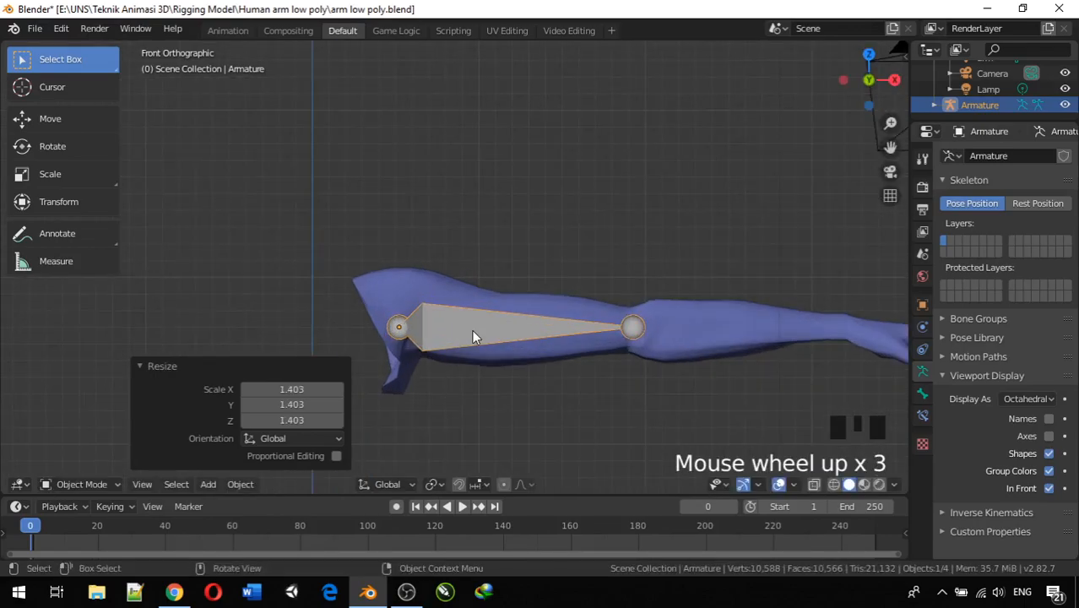
key("g")
key("z")
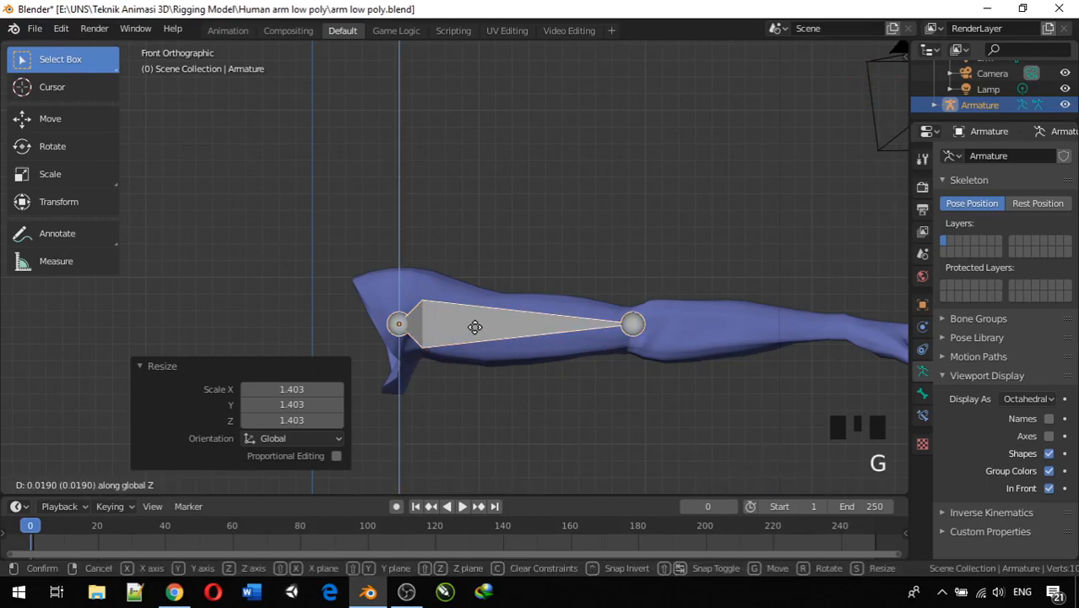
left_click(474, 328)
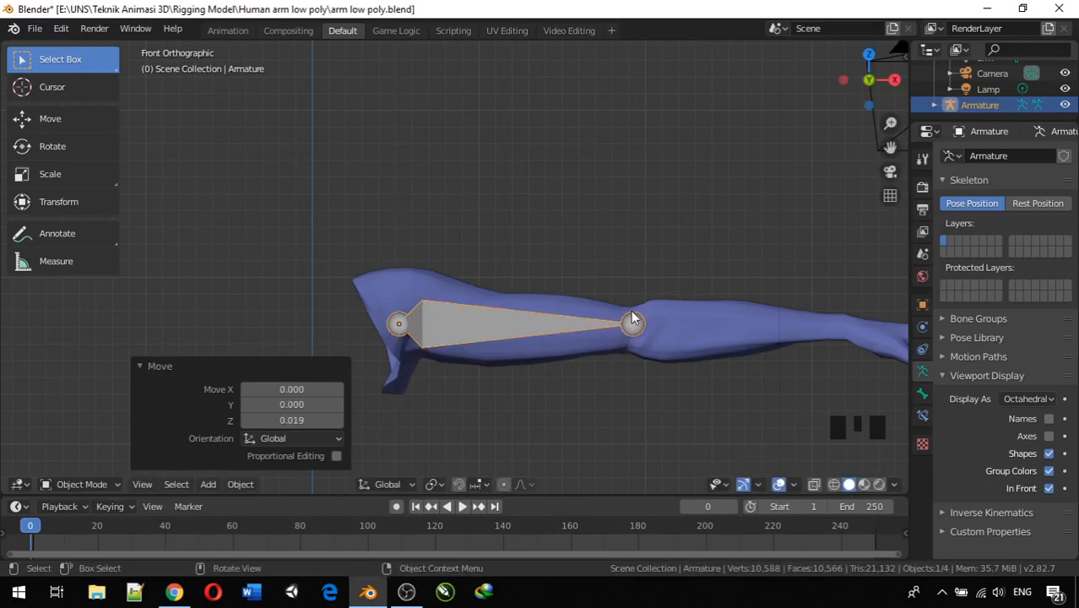
key("r")
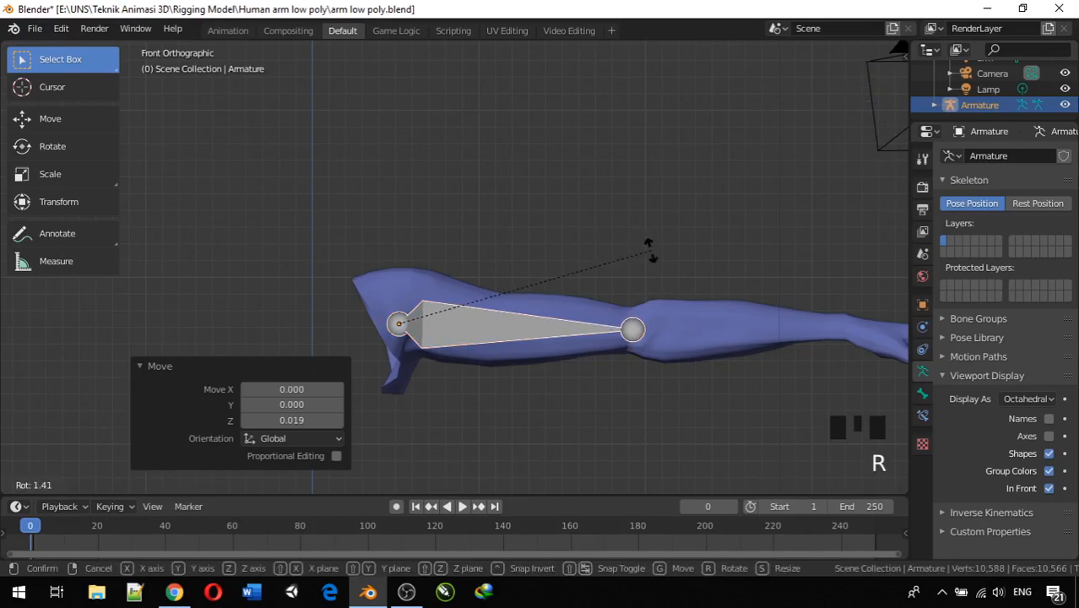
left_click(650, 250)
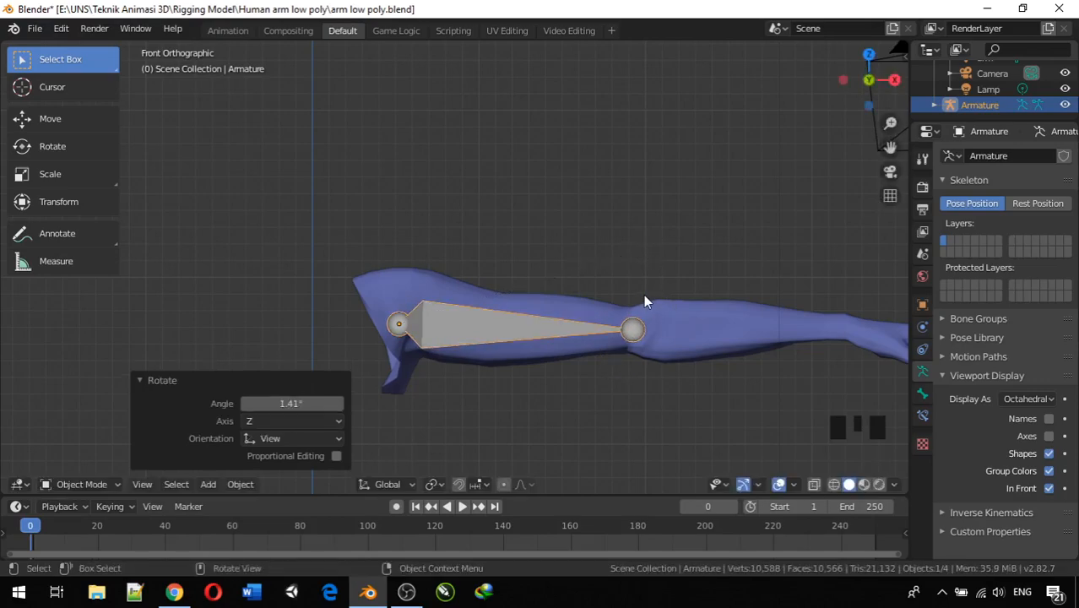
Reselect the armature, raise it along Z by about 0.033, and rotate it about 1.19° to center the bone in the upper arm.
left_click(415, 331)
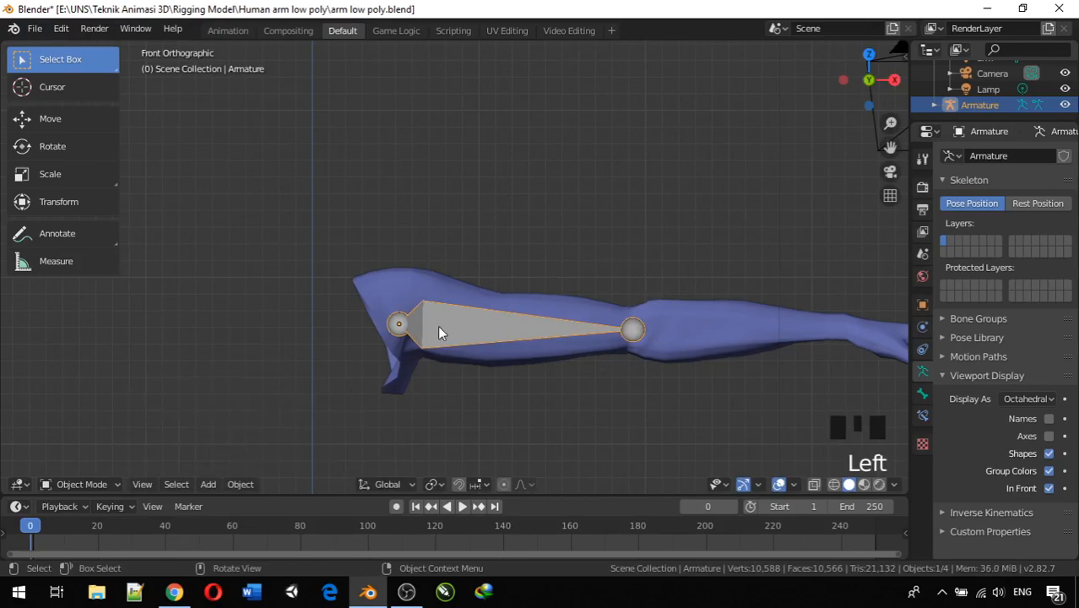
left_click(633, 336)
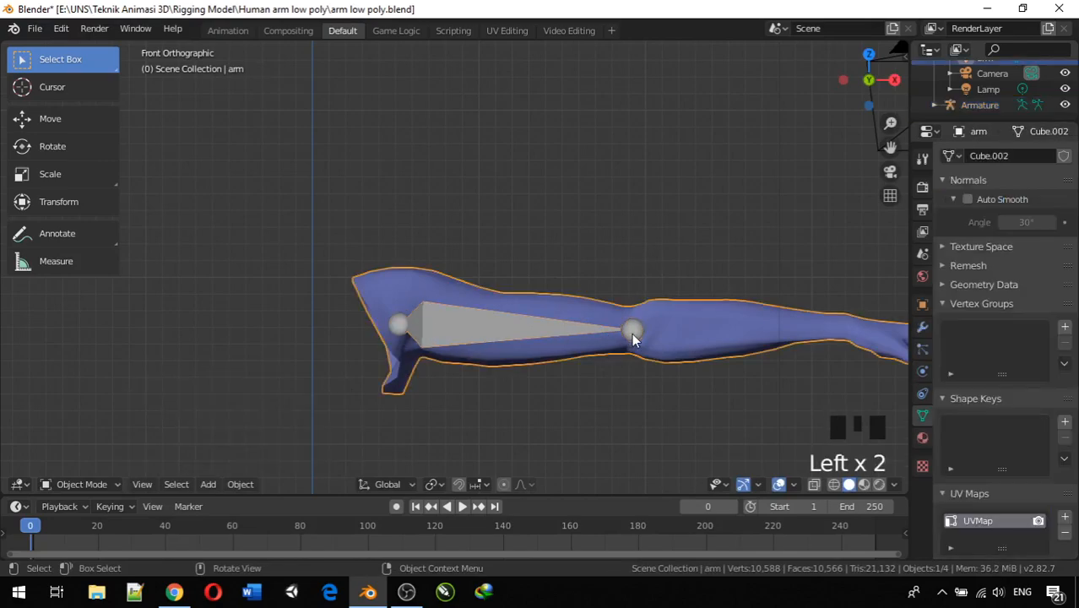
left_click(478, 341)
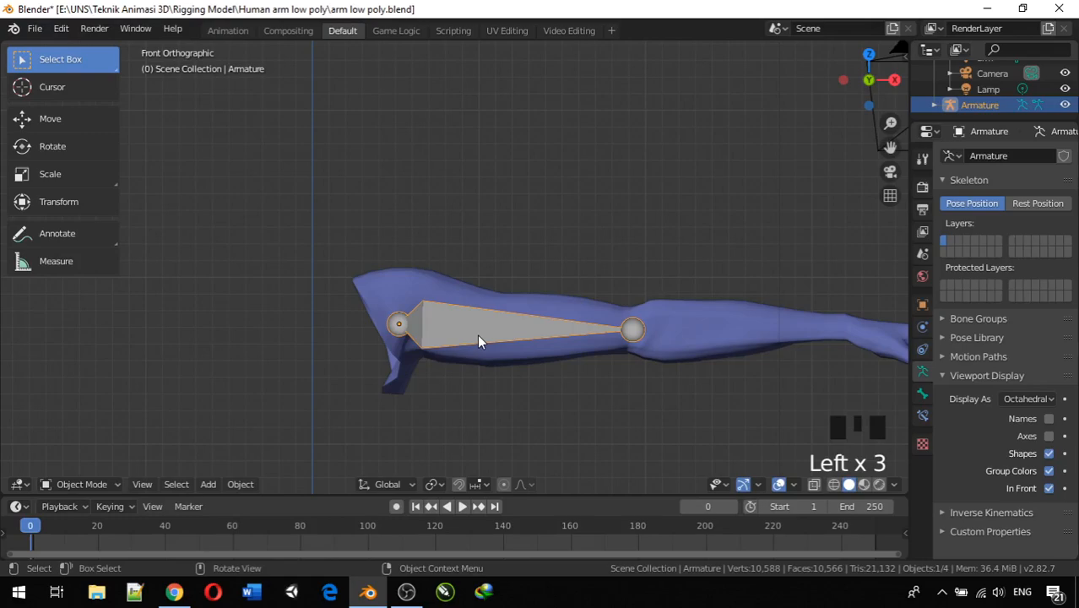
key("g")
left_click(477, 328)
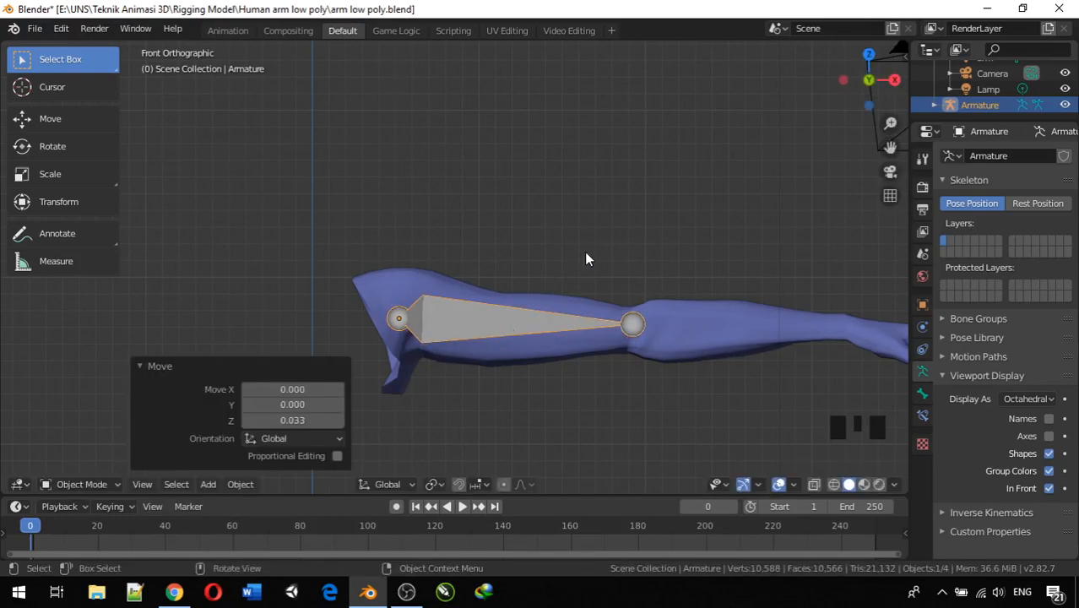
key("r")
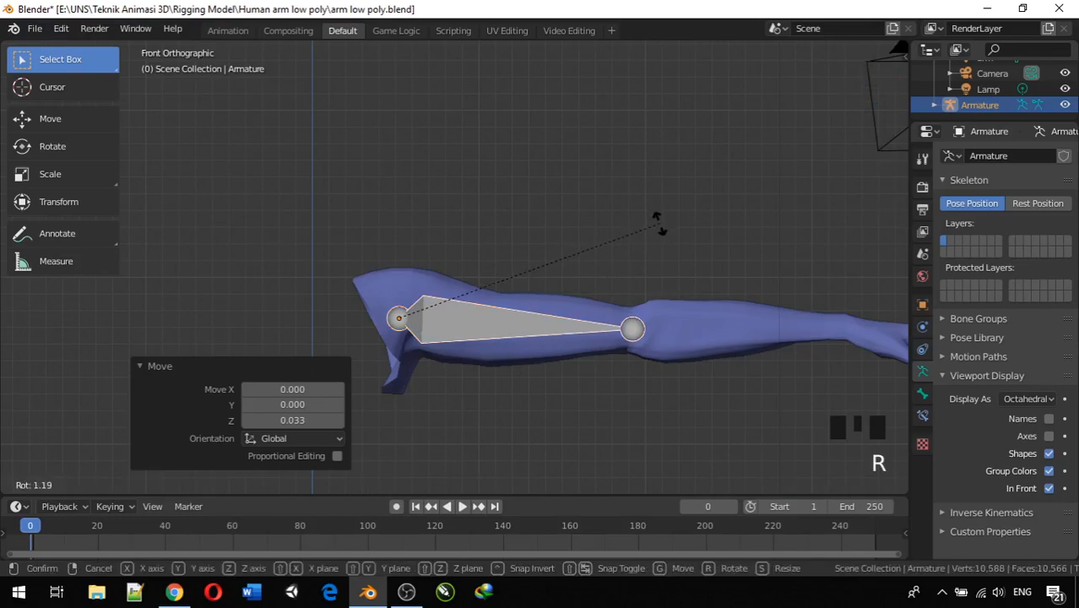
left_click(659, 223)
Try to select the bone's elbow-end joint on its own and extrude from it in Object Mode.
scroll(690, 318, "down", 2)
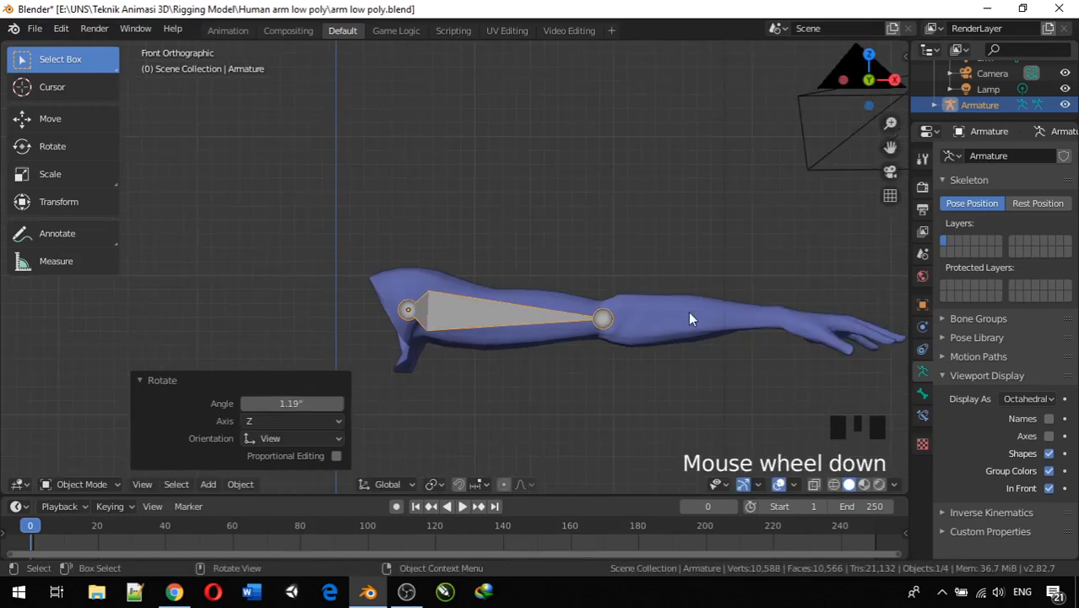
left_click(580, 309)
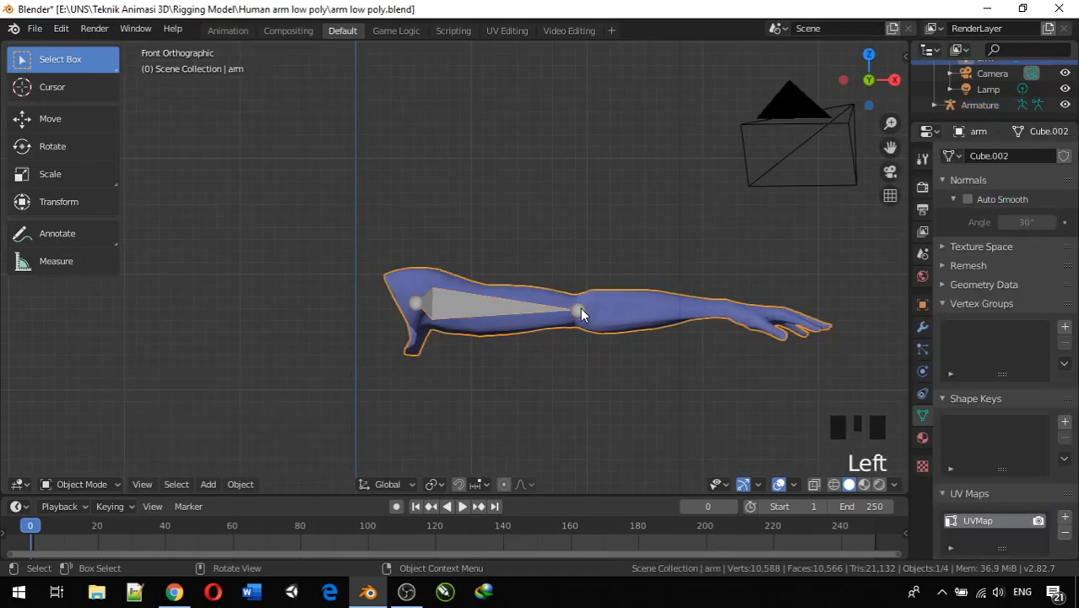
left_click(485, 307)
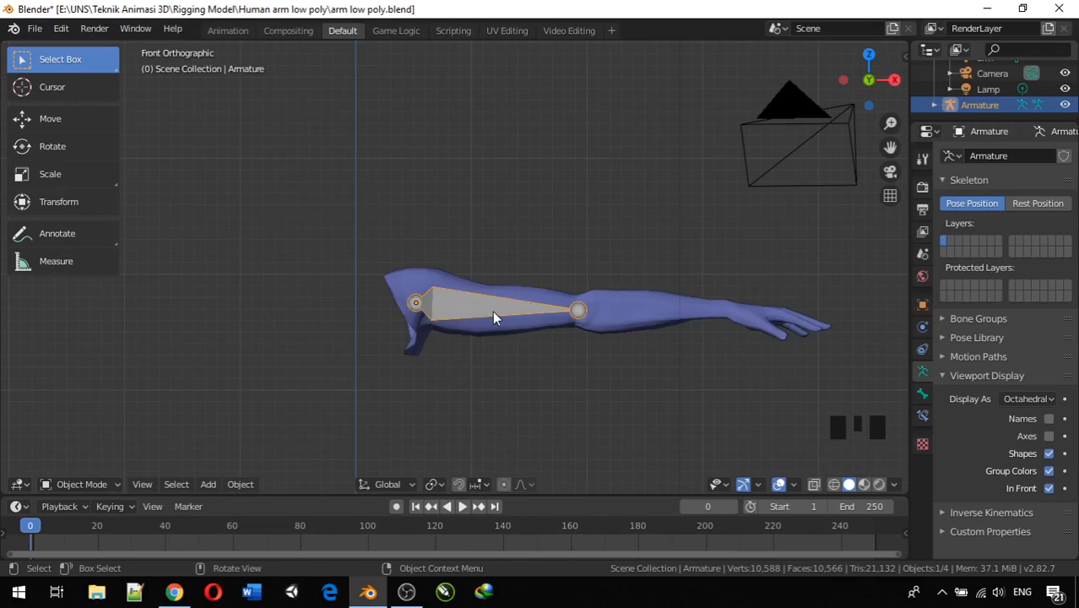
left_click(575, 312)
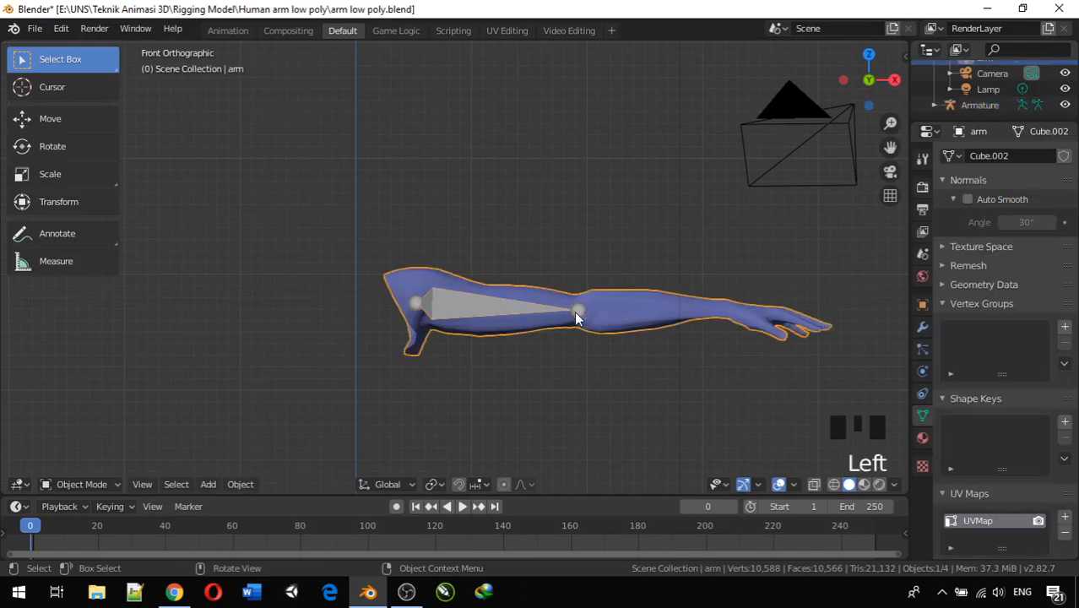
left_click(428, 312)
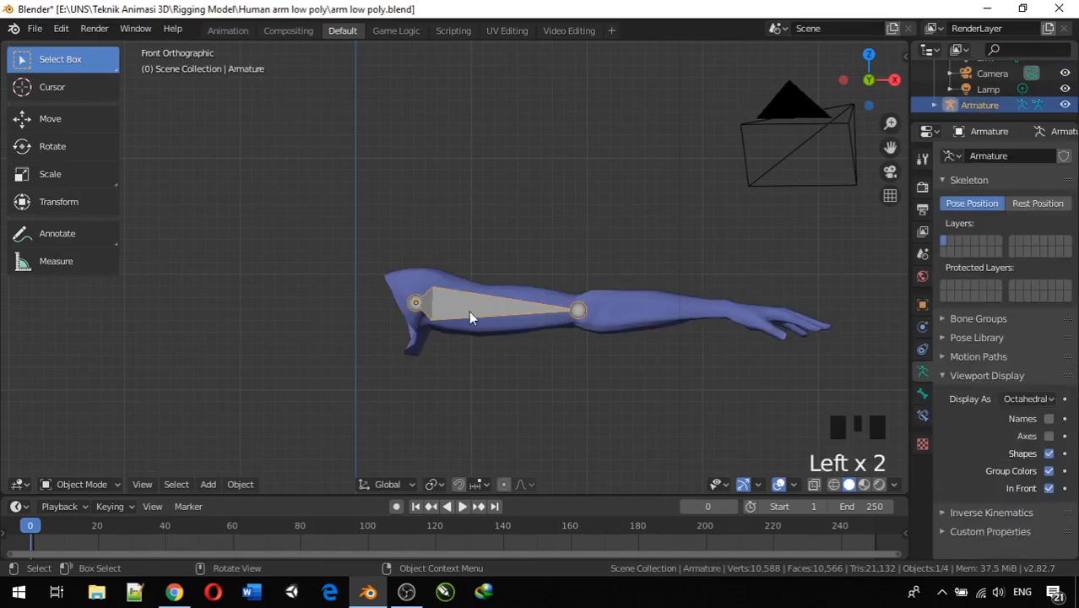
left_click(577, 317)
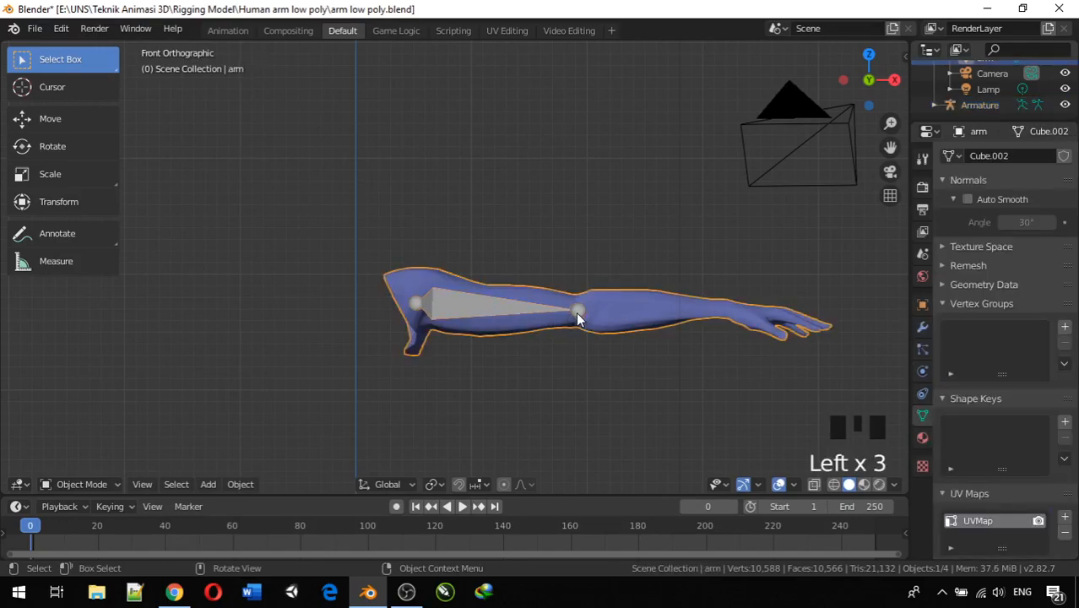
left_click(444, 317)
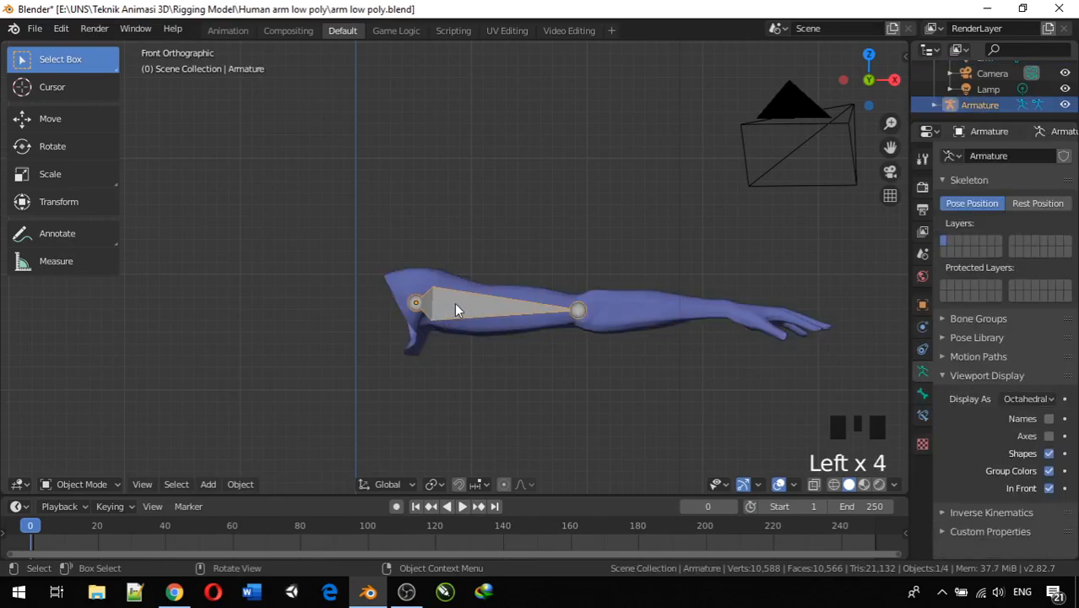
left_click(579, 313)
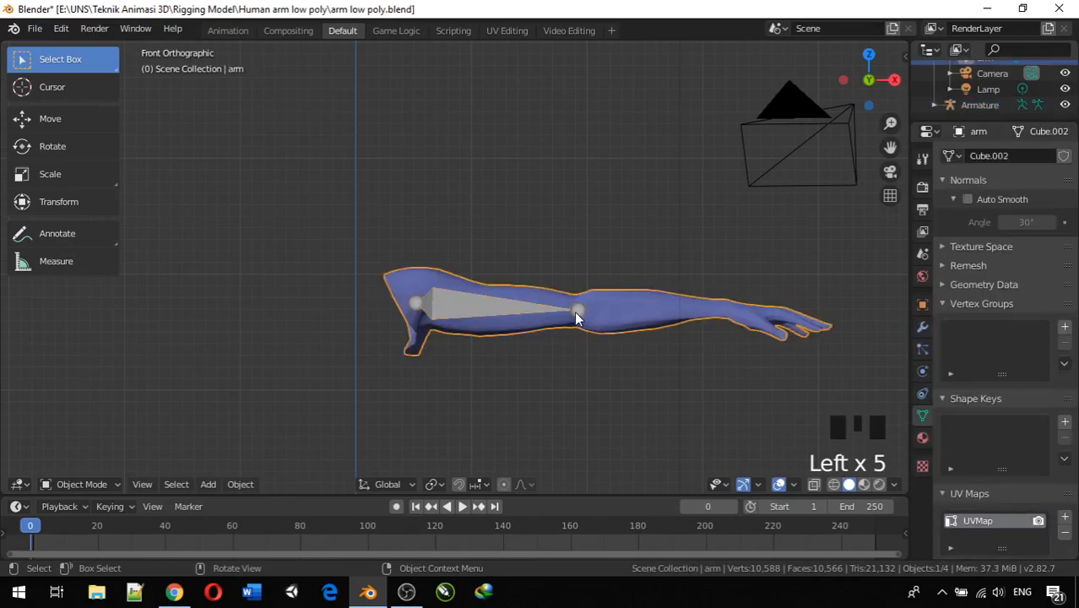
left_click(576, 318)
scroll(578, 318, "up", 3)
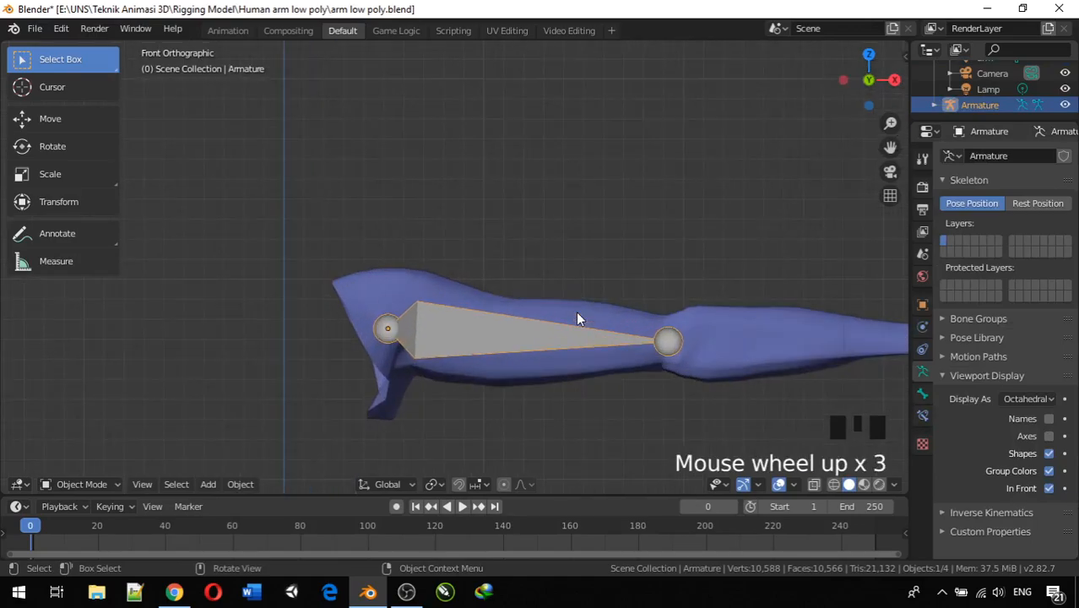
scroll(697, 355, "down", 1)
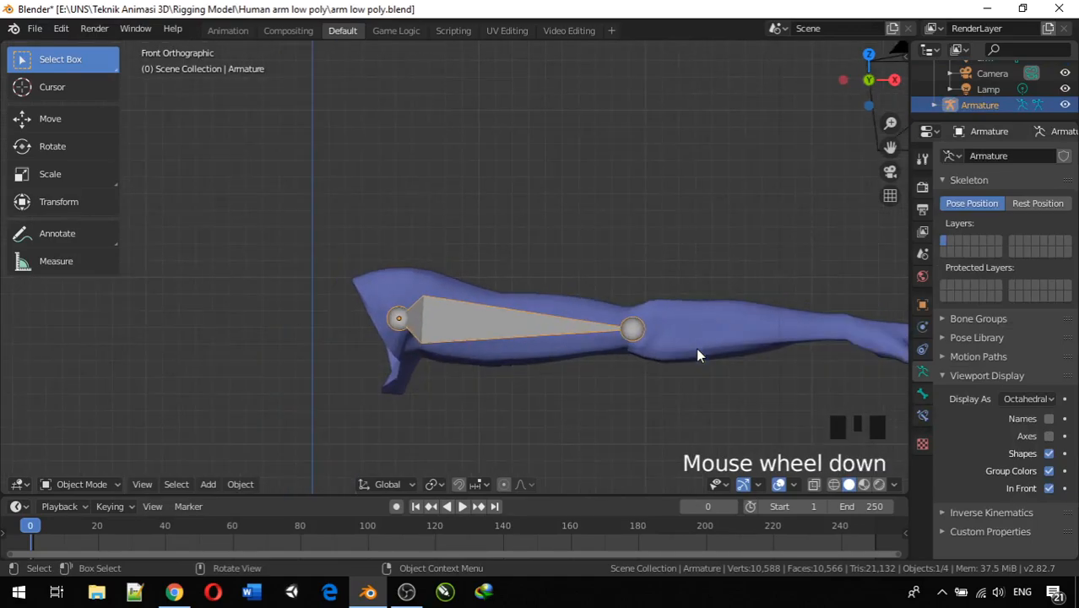
key("e")
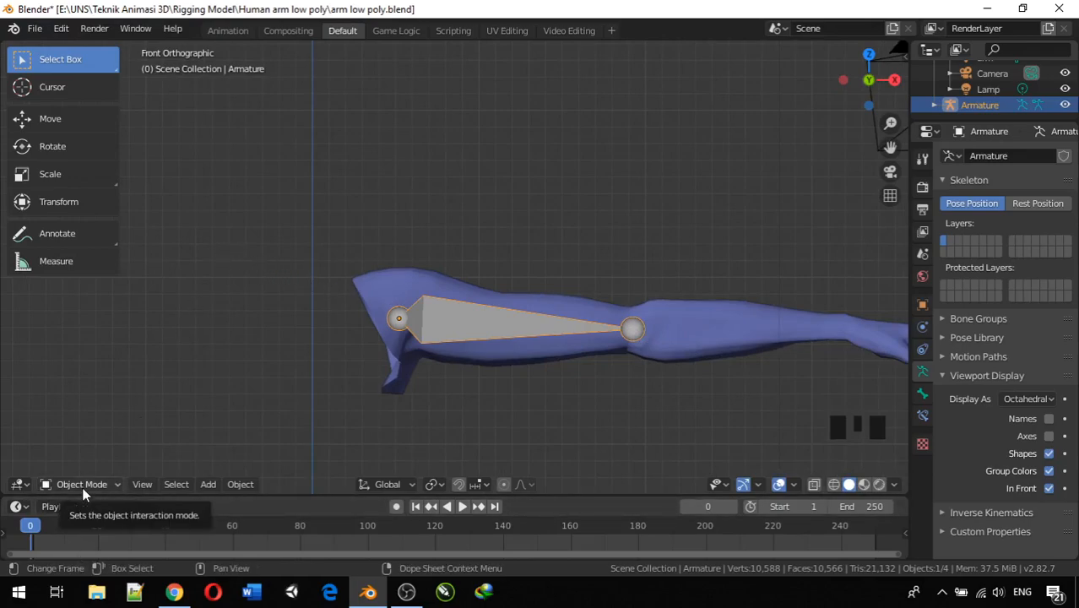
Switch the selected armature to Edit Mode.
left_click(451, 318)
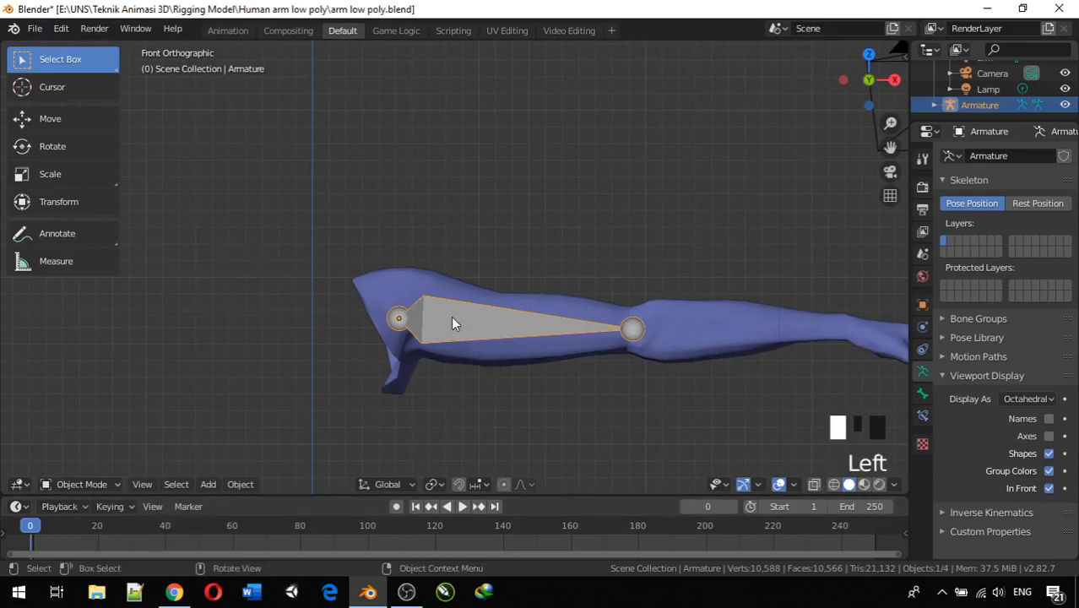
left_click(103, 479)
left_click(101, 434)
left_click_drag(78, 477, 84, 445)
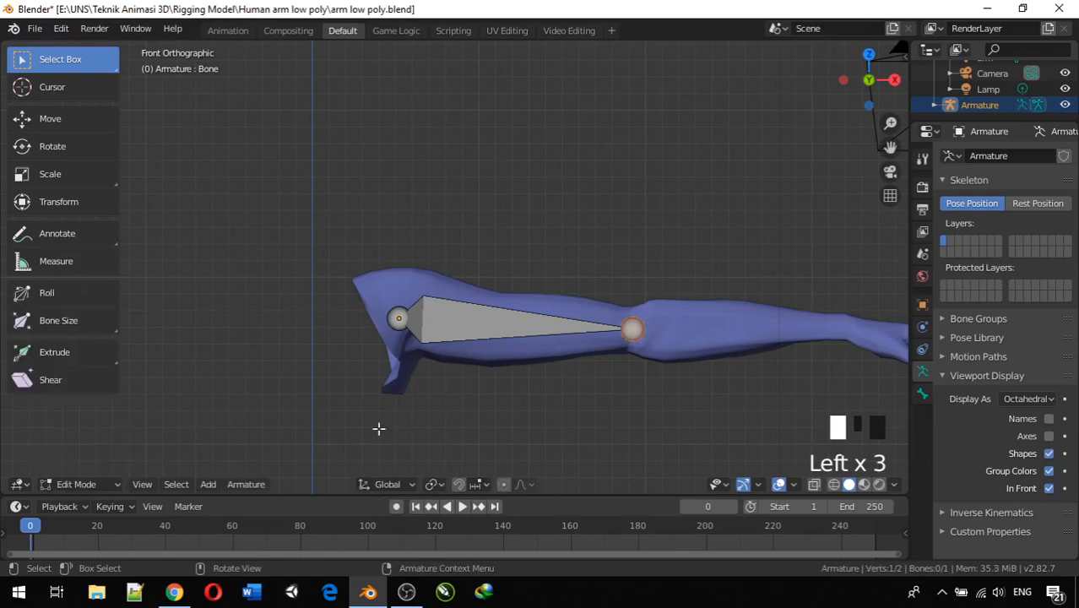
Extrude a forearm bone from the elbow joint along X by about 1.286, ending at the wrist.
left_click(634, 330)
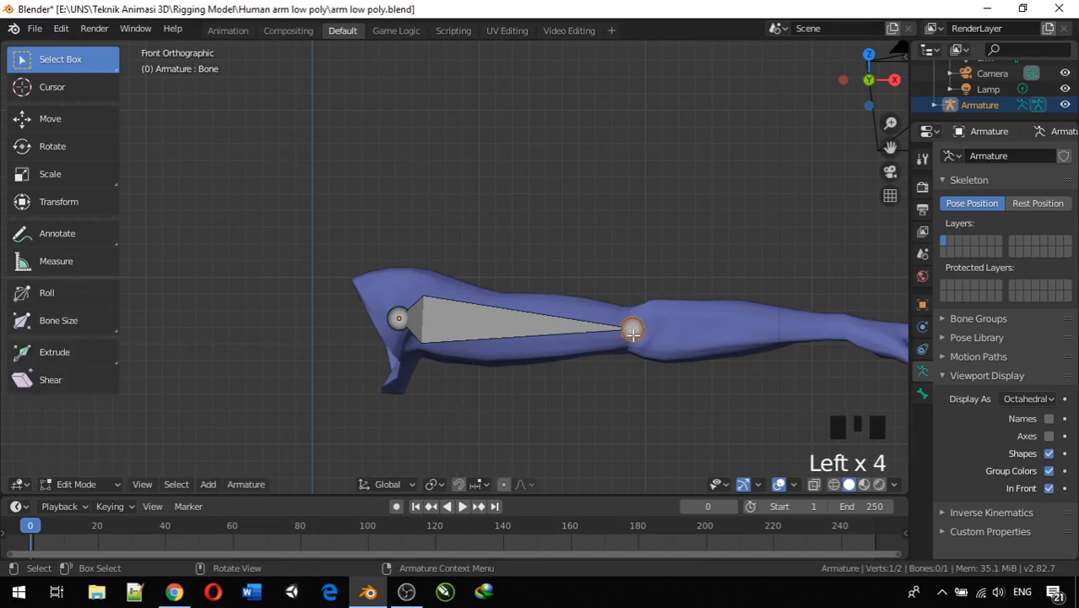
scroll(634, 328, "down", 1)
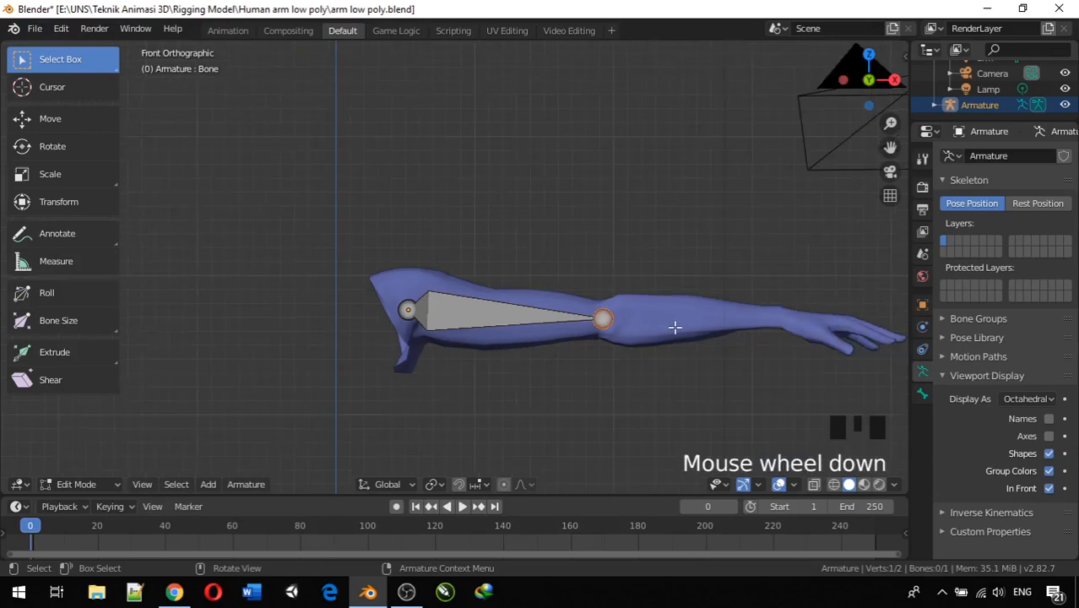
key("e")
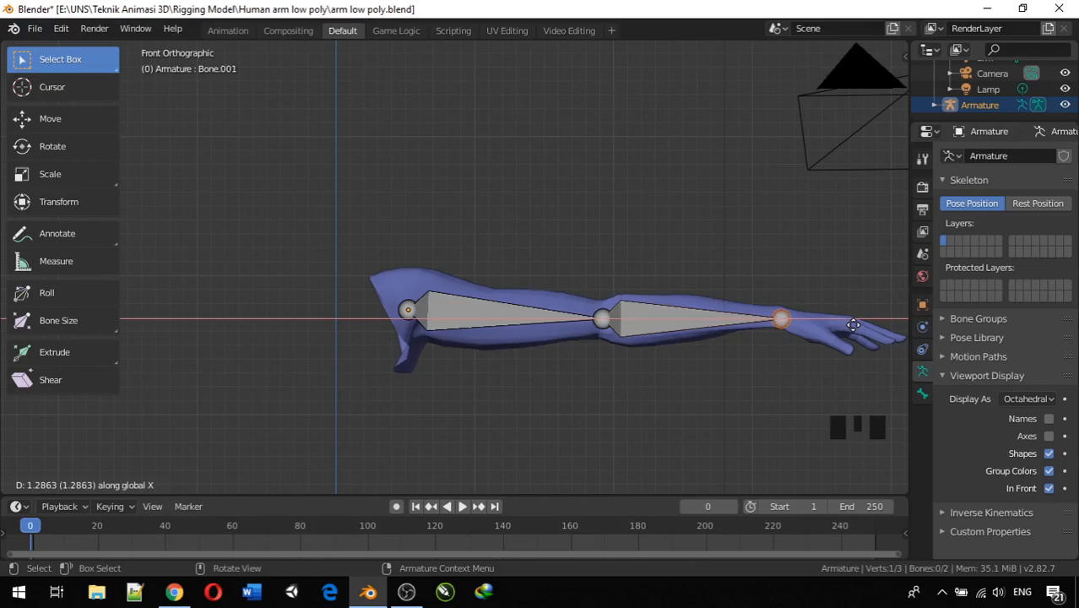
left_click(854, 324)
Extrude a hand bone from the wrist joint along X by about 0.51, ending near the knuckles.
scroll(840, 331, "up", 2)
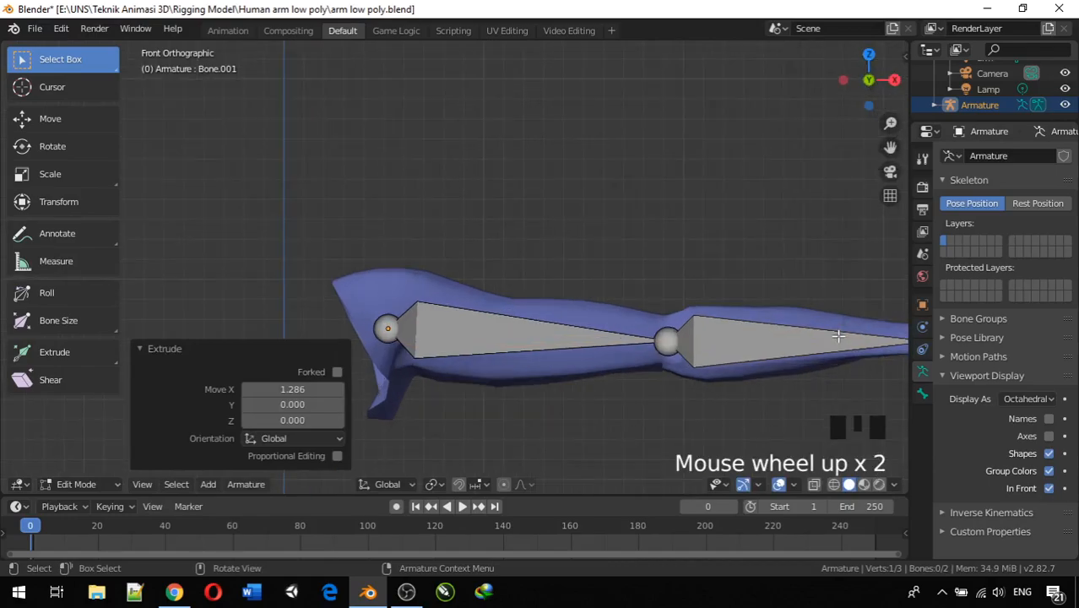
middle_click_drag(828, 369, 647, 363, "shift")
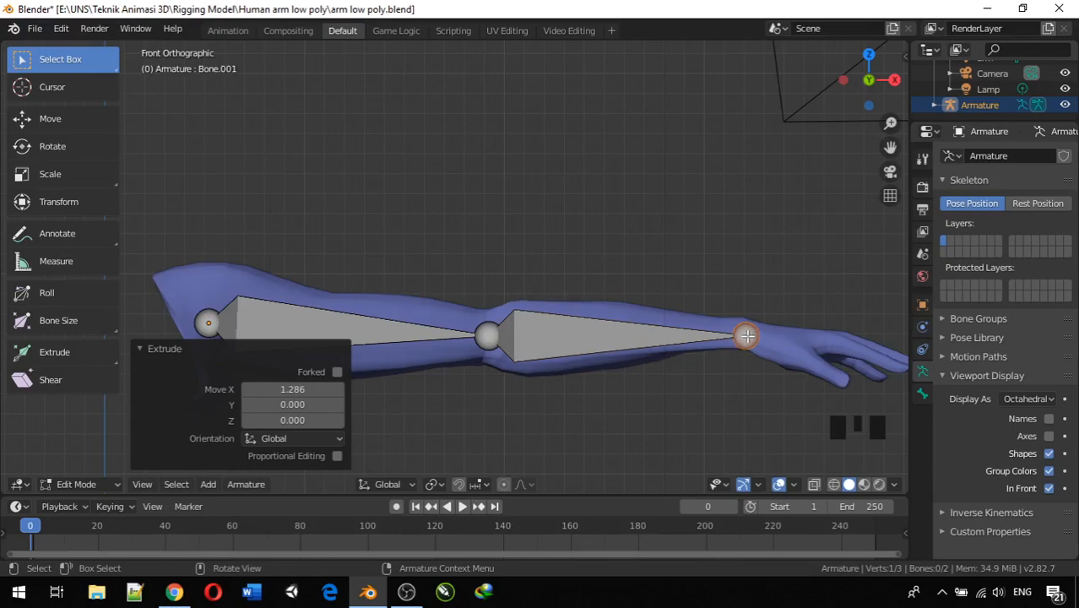
left_click(754, 336)
key("e")
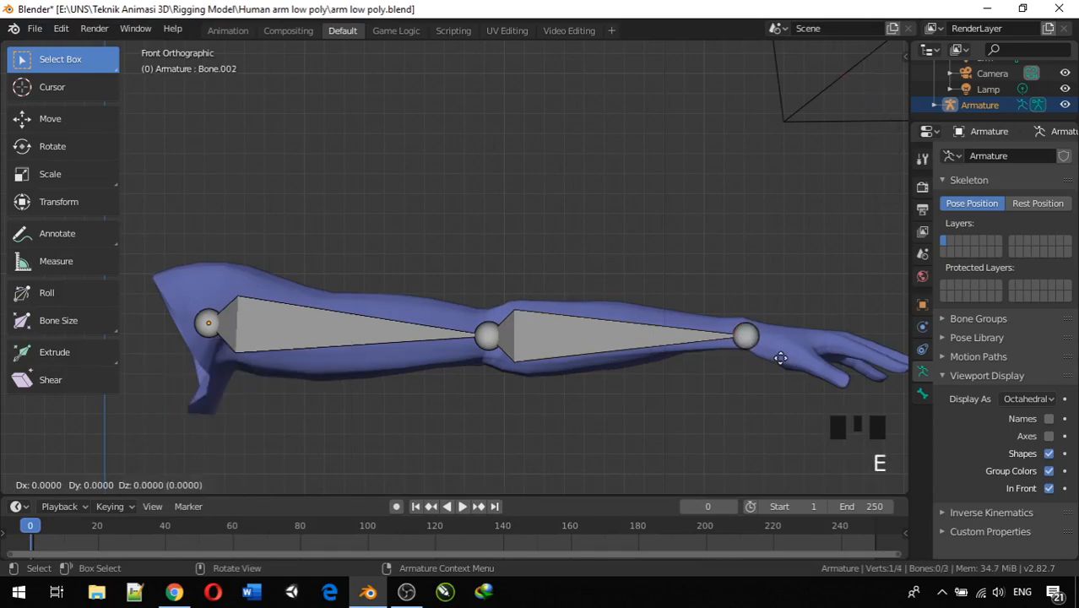
key("x")
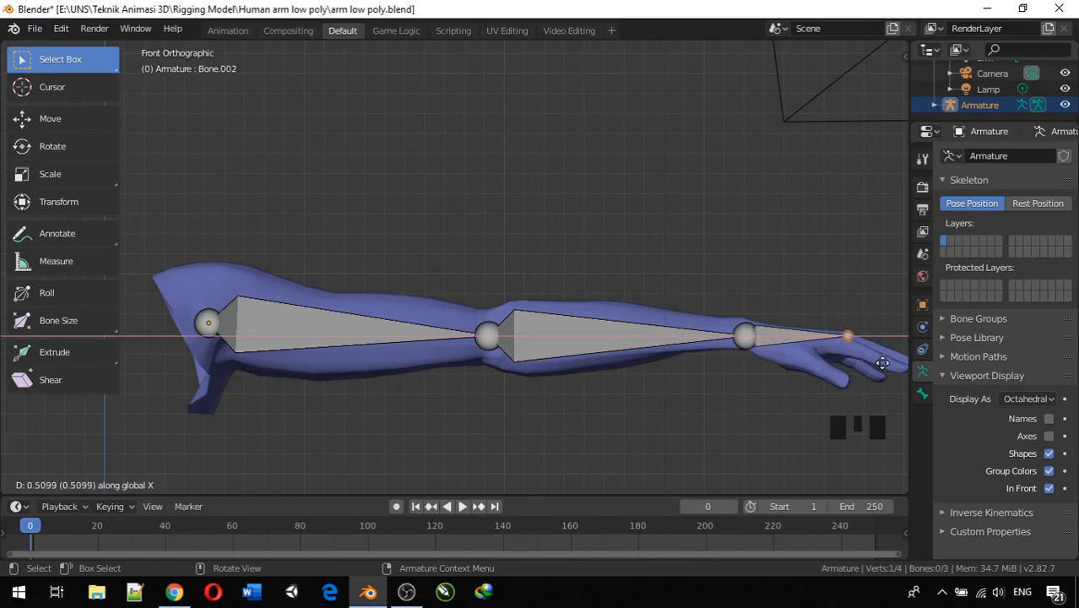
left_click(882, 363)
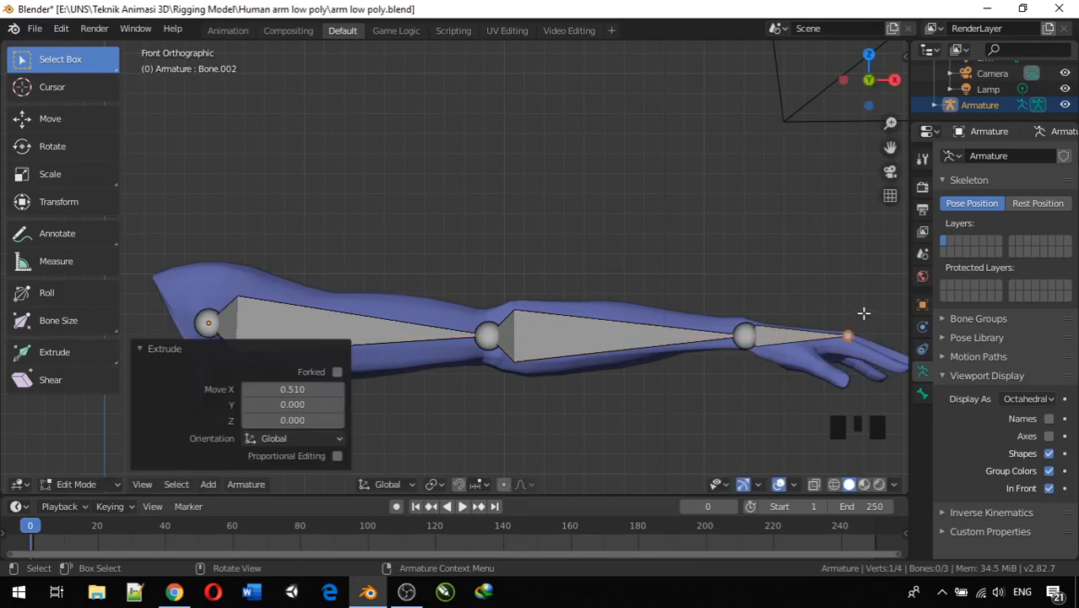
Rotate the tip of the hand bone by about 3.26° in the front view to follow the hand.
key("r")
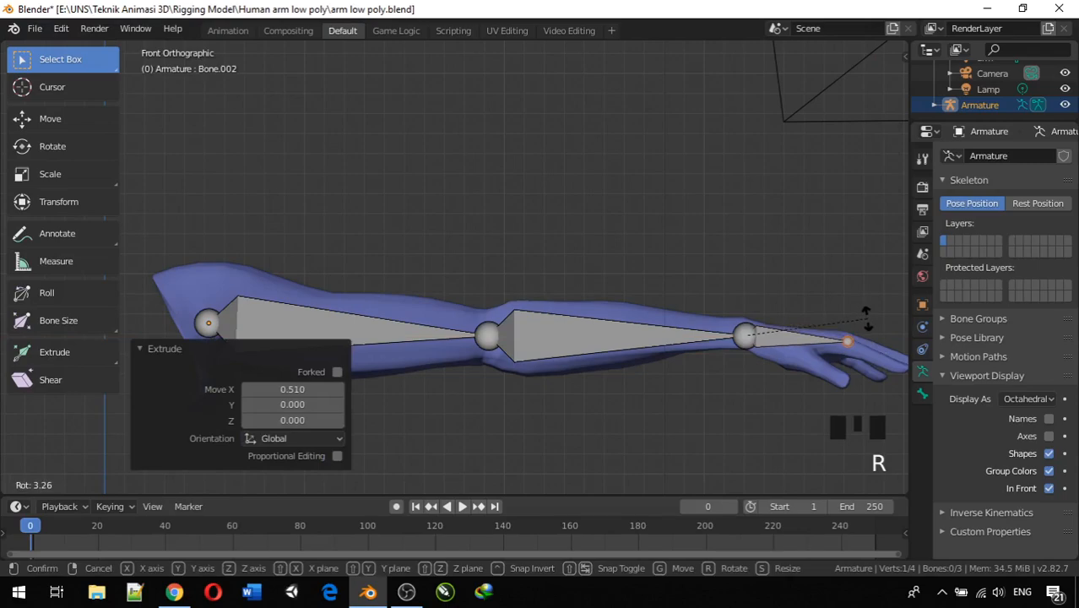
left_click(866, 319)
In the top view, move the shoulder joint about 0.028 and the elbow joint about 0.055 along Y.
middle_click_drag(862, 320, 689, 45)
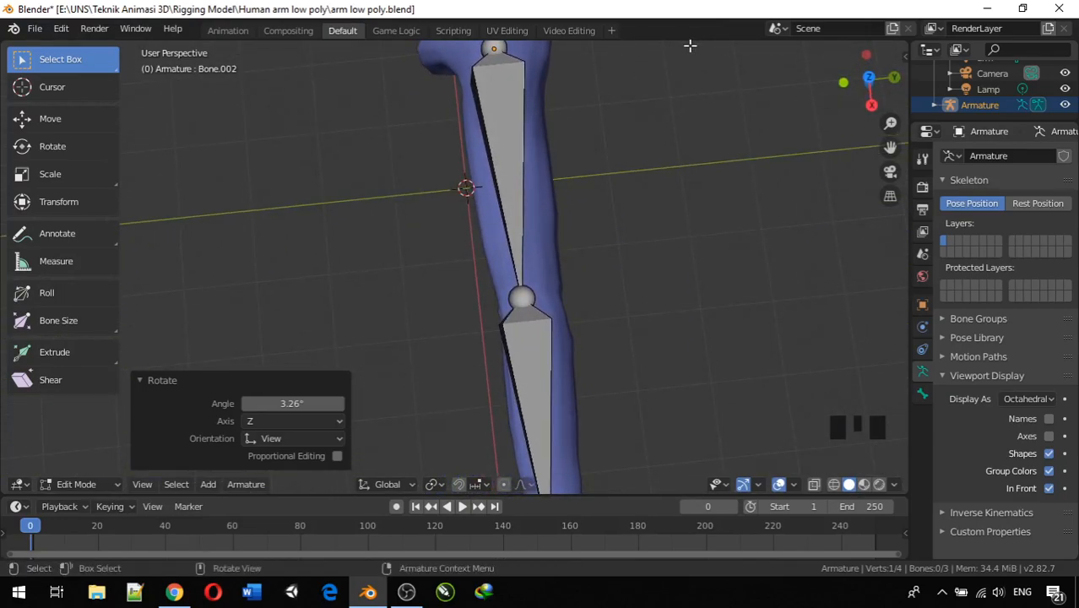
key("KP_7")
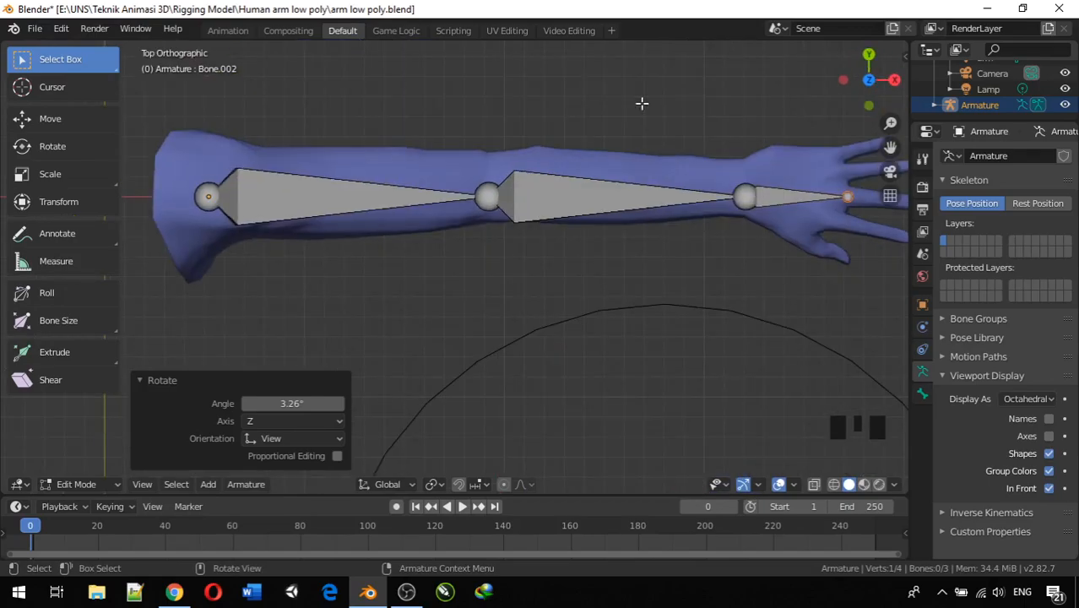
left_click(492, 200)
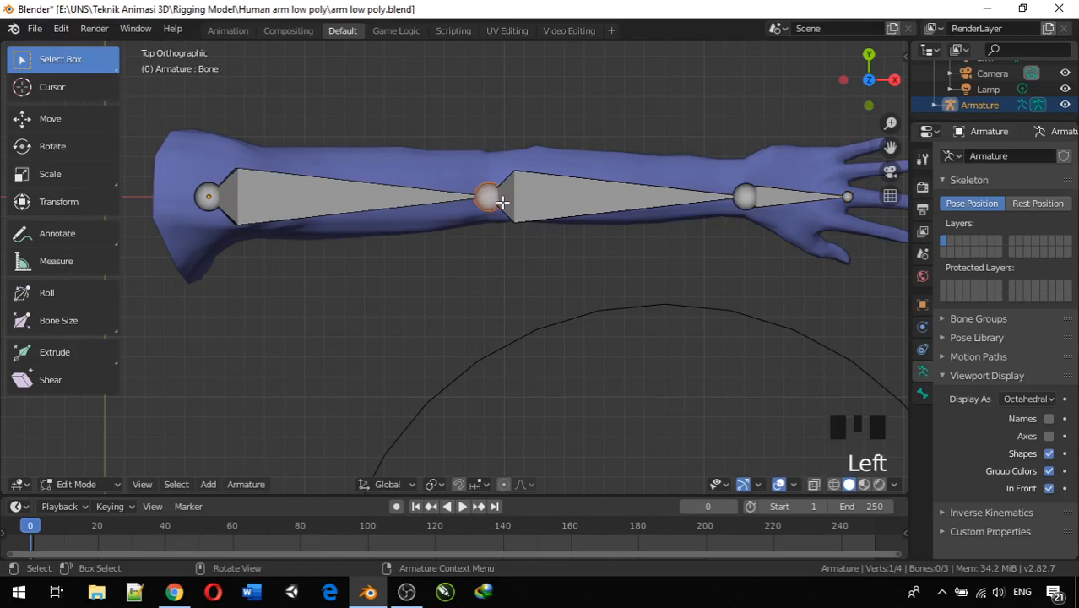
left_click(209, 198)
key("g")
key("y")
left_click(340, 141)
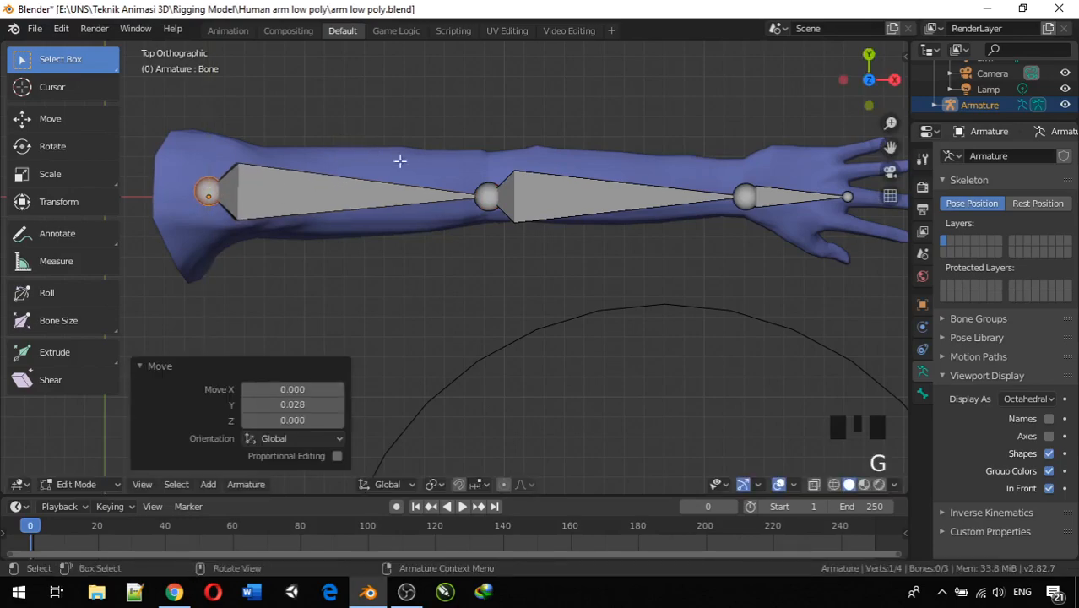
left_click(483, 196)
key("g")
key("y")
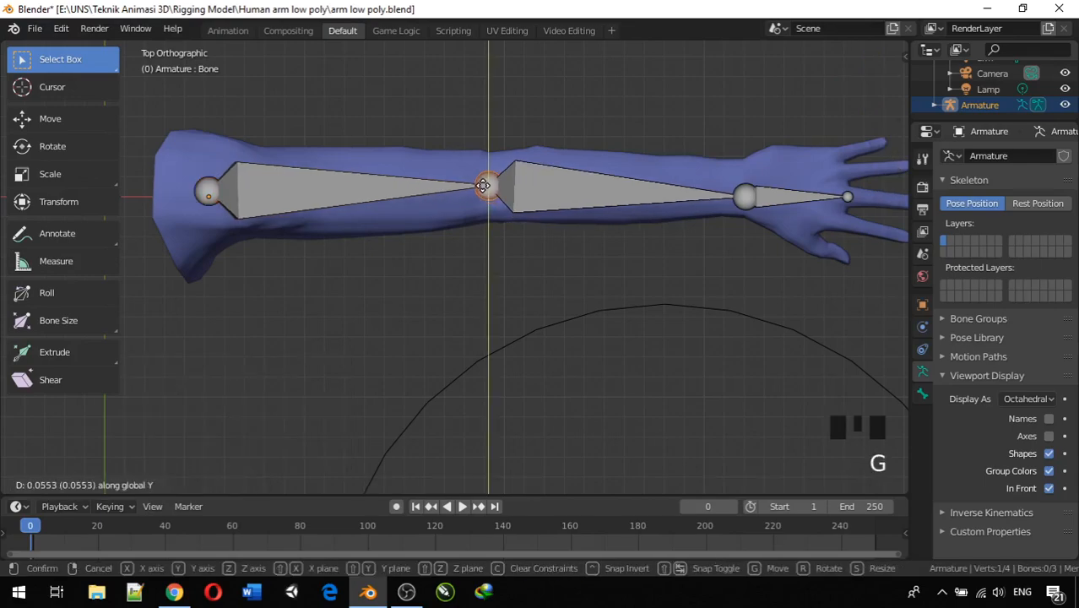
left_click(483, 185)
Move the wrist joint about 0.044 and the tip of the hand bone about 0.012 along Y.
left_click(745, 198)
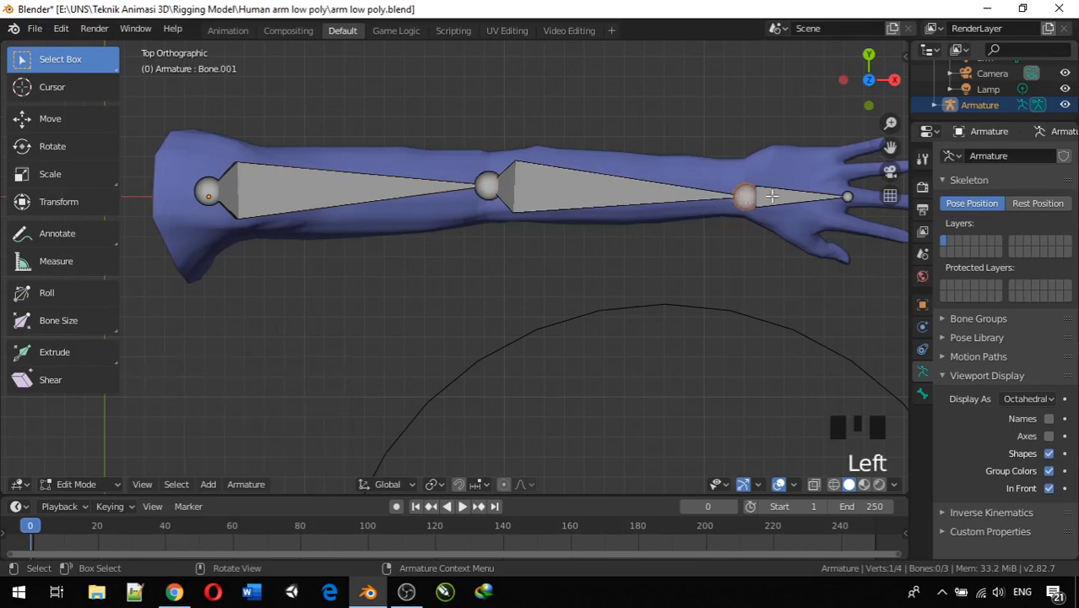
key("g")
key("y")
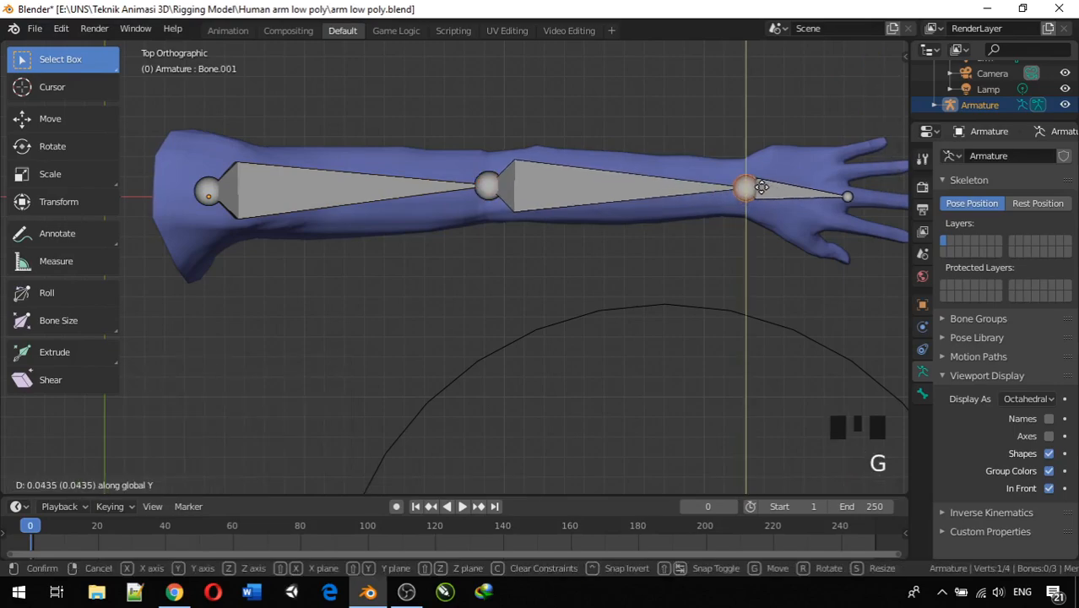
left_click(762, 187)
left_click(857, 192)
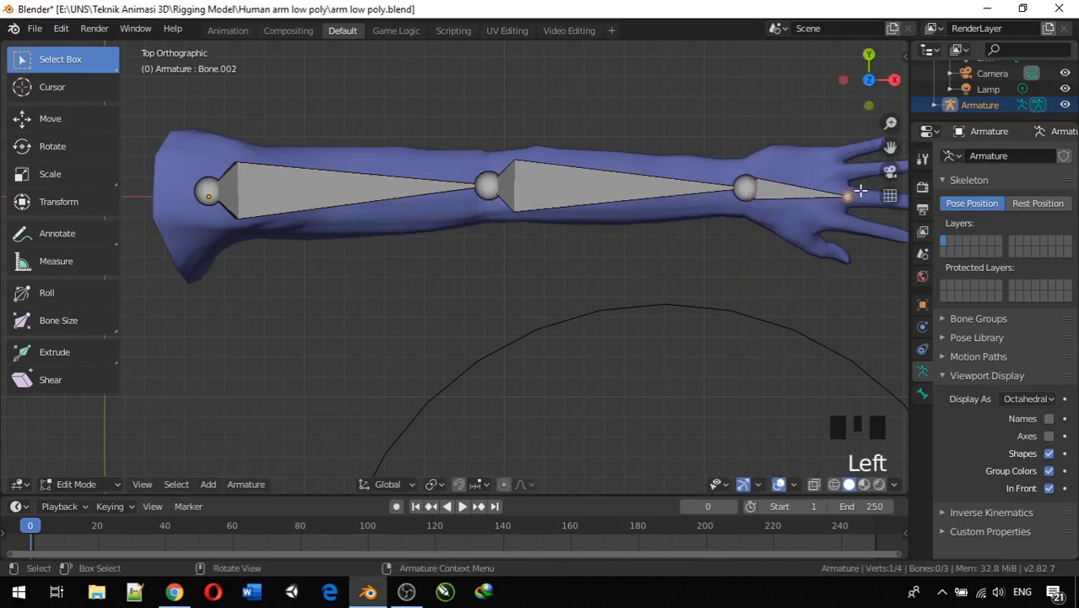
key("g")
key("y")
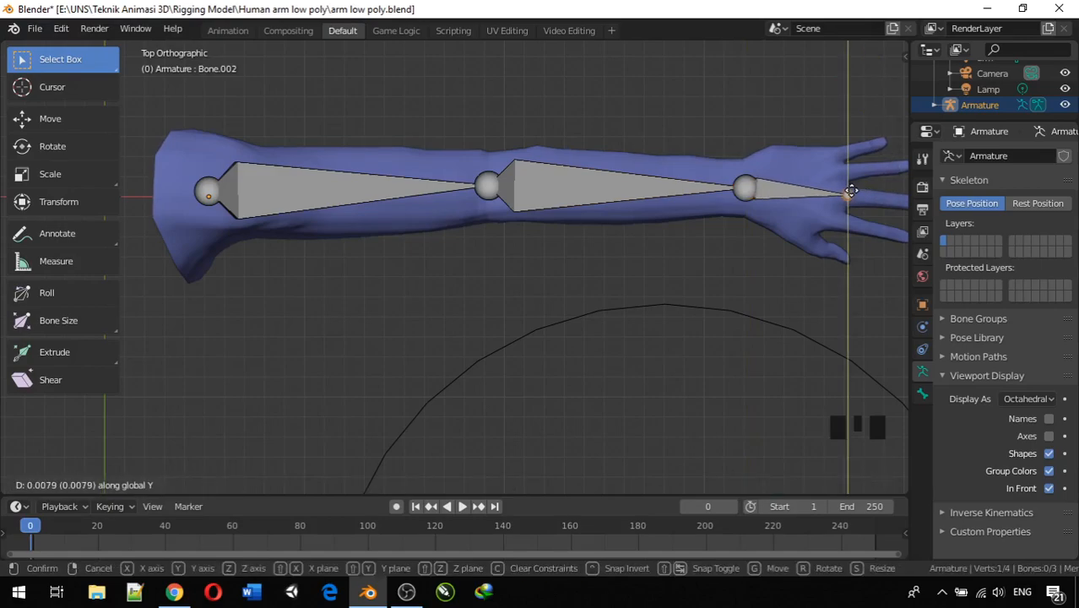
left_click(849, 187)
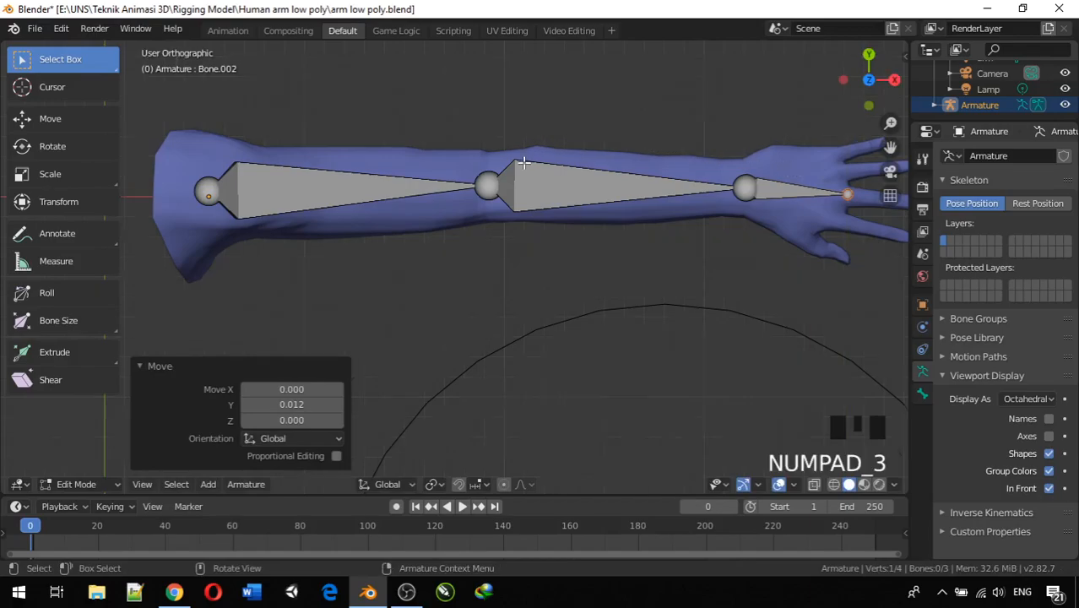
Examine how the bones sit inside the arm mesh from the front, right and top views.
key("KP_3")
key("KP_1")
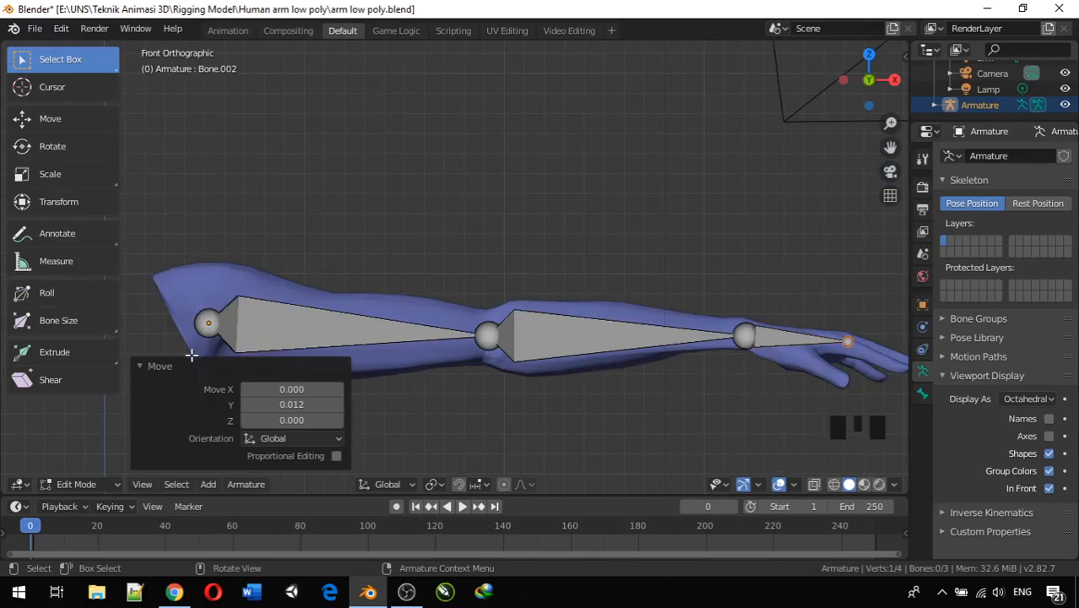
left_click(162, 368)
key("KP_3")
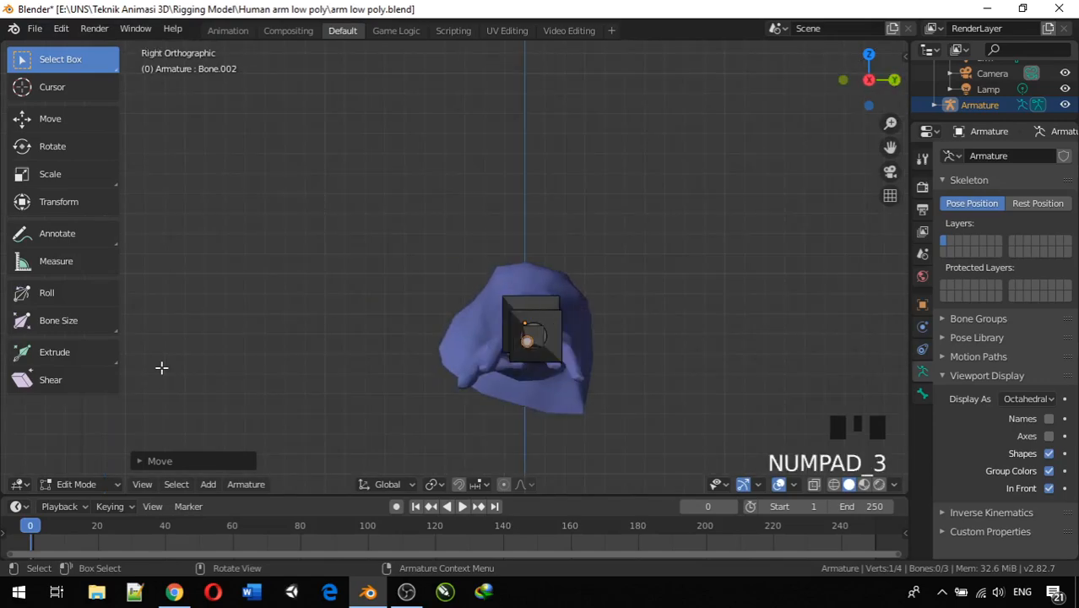
key("KP_7")
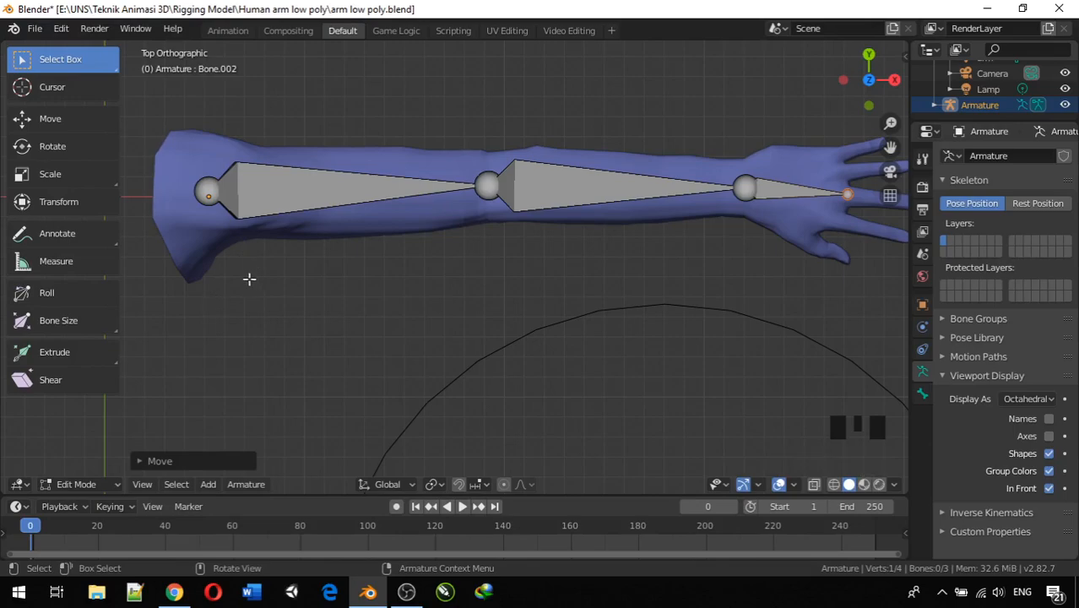
key("KP_1")
key("KP_3")
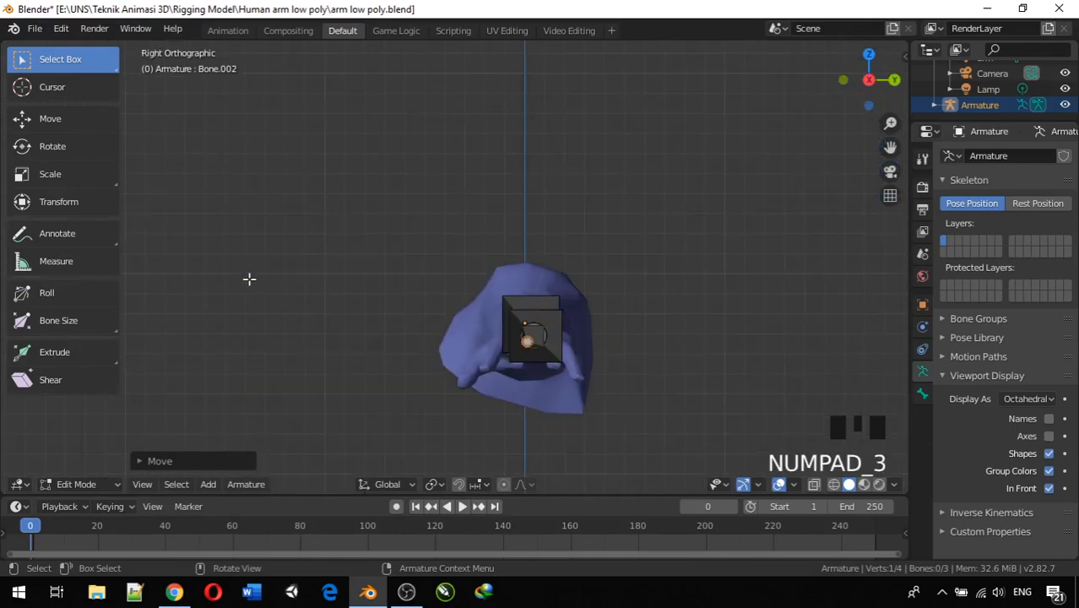
key("KP_1")
key("KP_3")
key("KP_1")
key("KP_3")
key("KP_1")
key("KP_3")
key("KP_1")
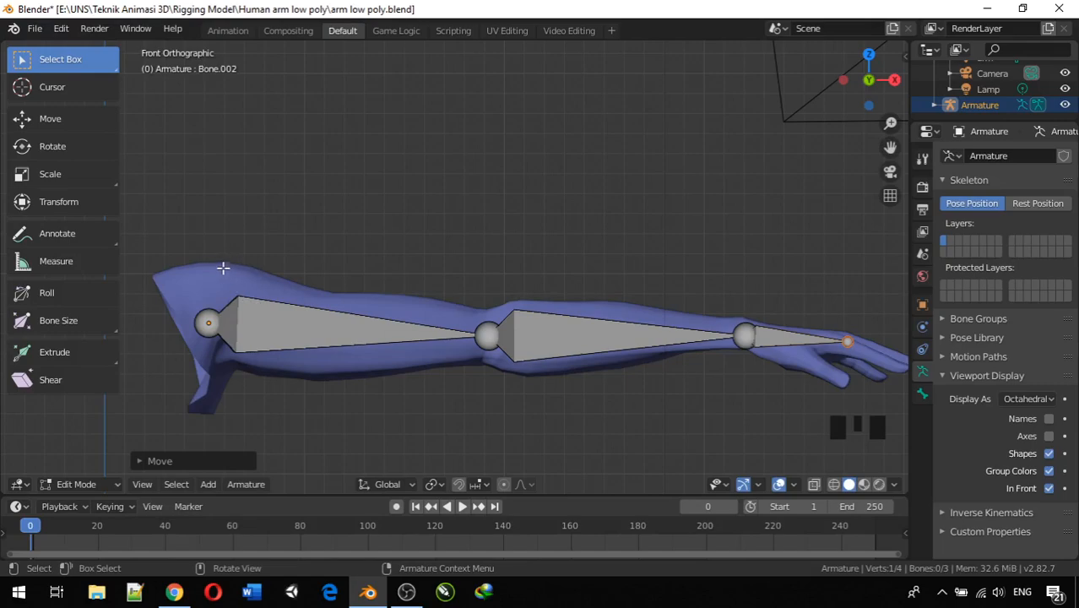
In Object Mode, parent the arm mesh to the armature using Armature Deform With Automatic Weights.
left_click(92, 479)
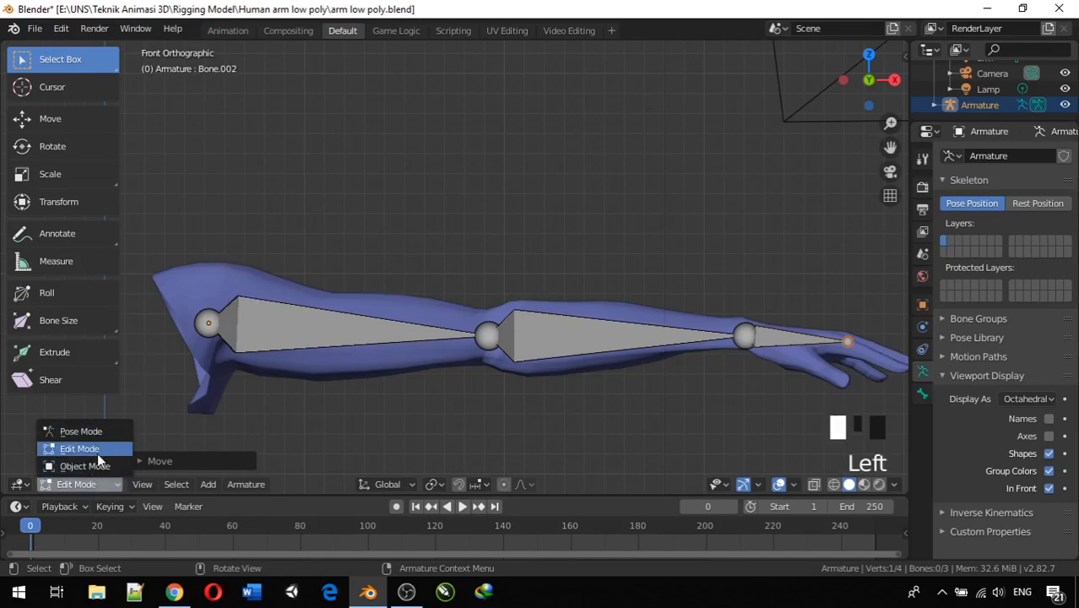
left_click(85, 467)
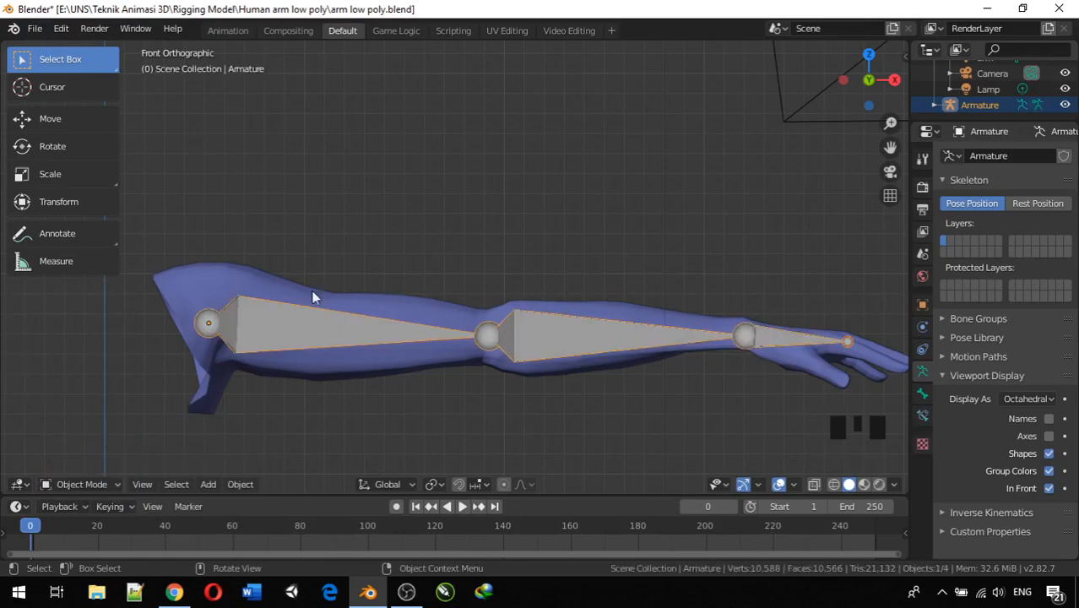
left_click(398, 177)
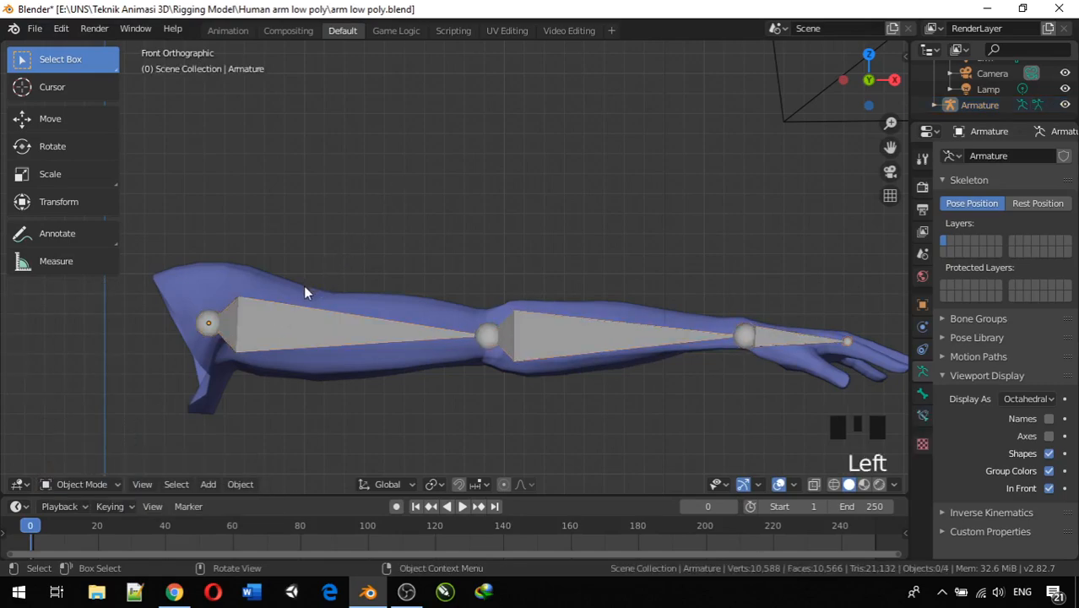
left_click(217, 268)
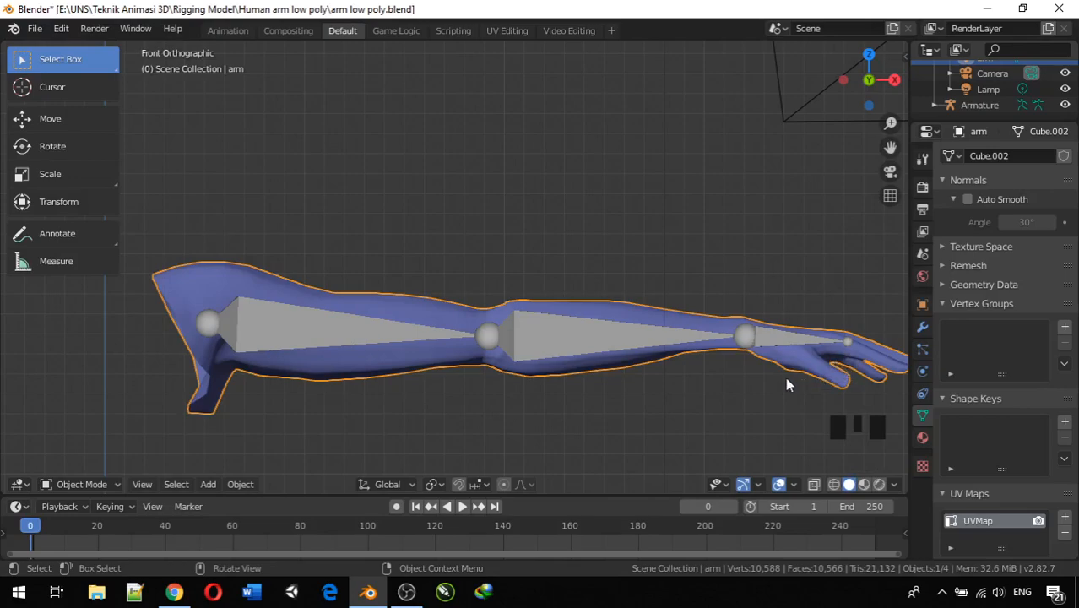
left_click(532, 339, "shift")
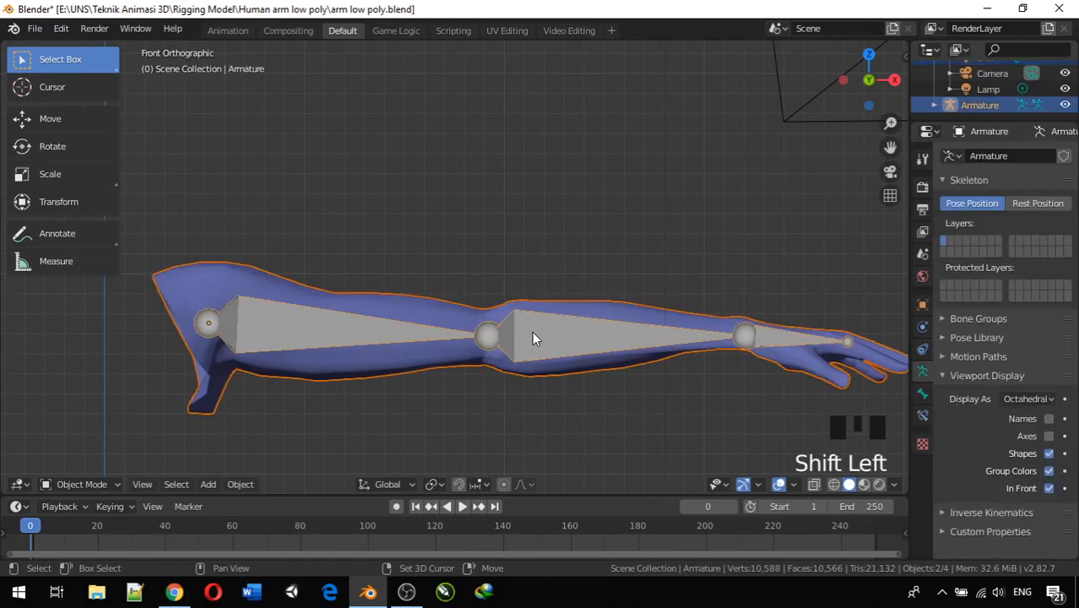
scroll(517, 338, "up", 3)
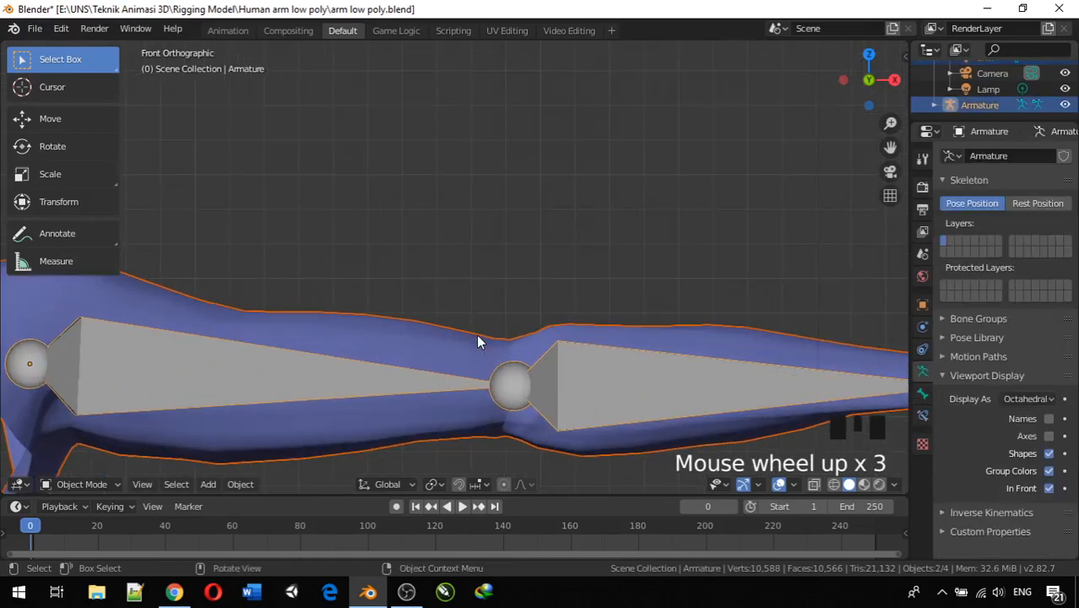
scroll(283, 343, "down", 2)
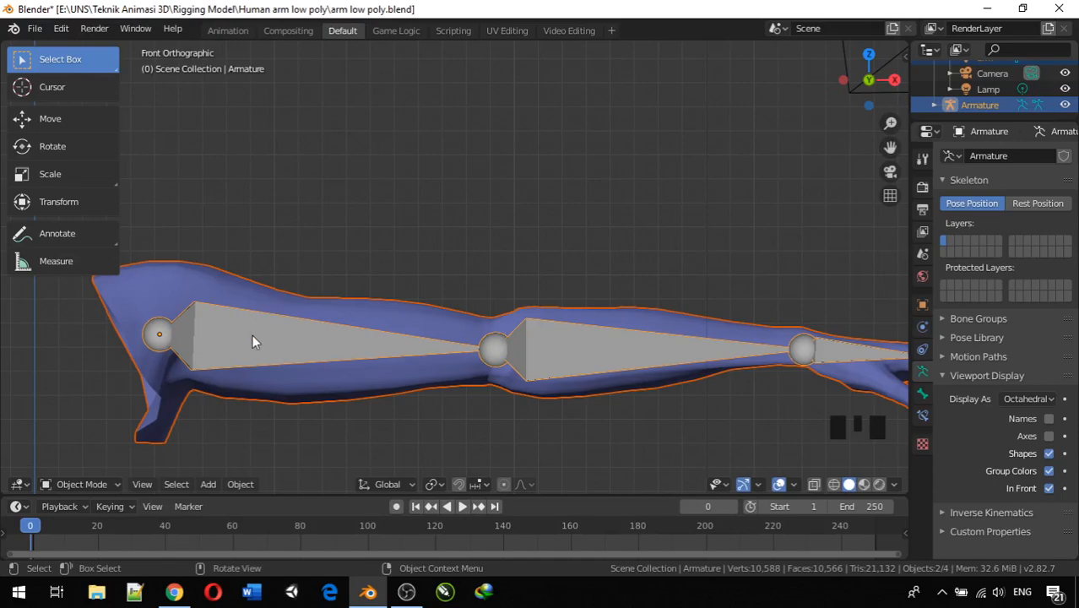
scroll(388, 319, "down", 2)
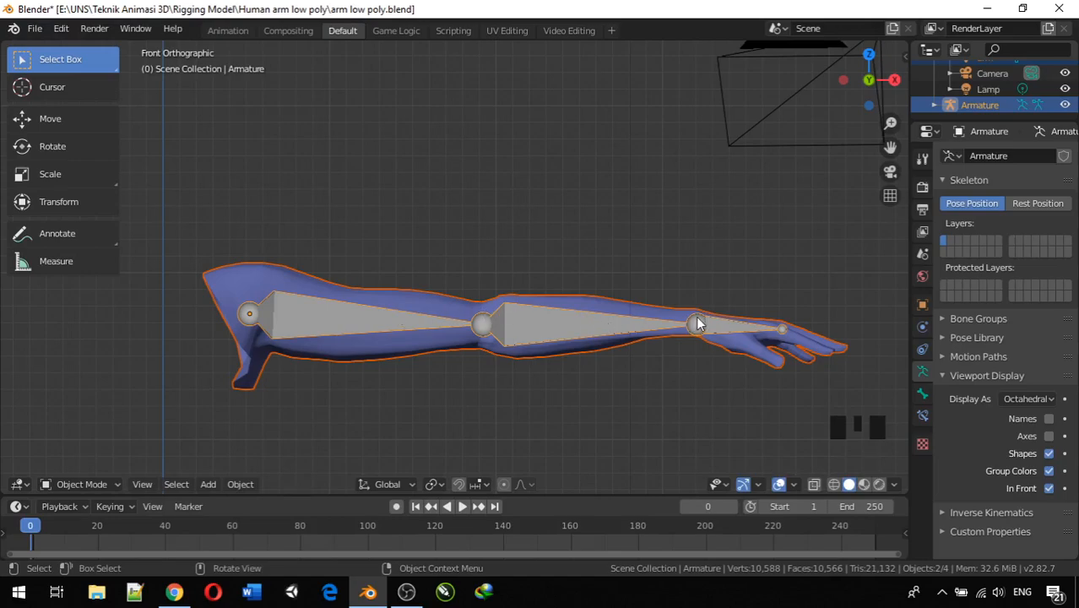
key("ctrl+p")
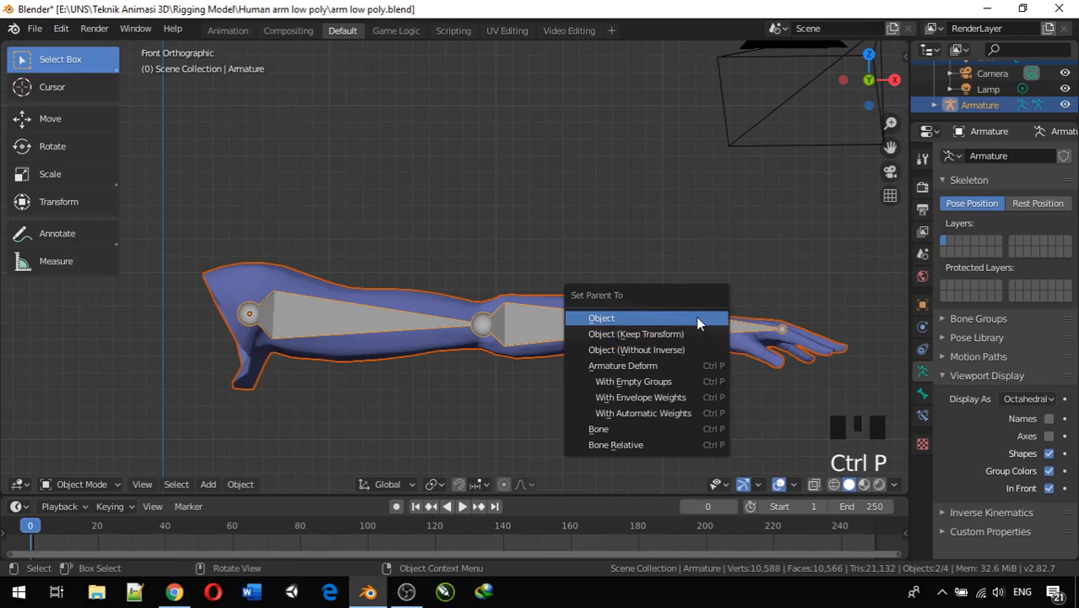
left_click(693, 412)
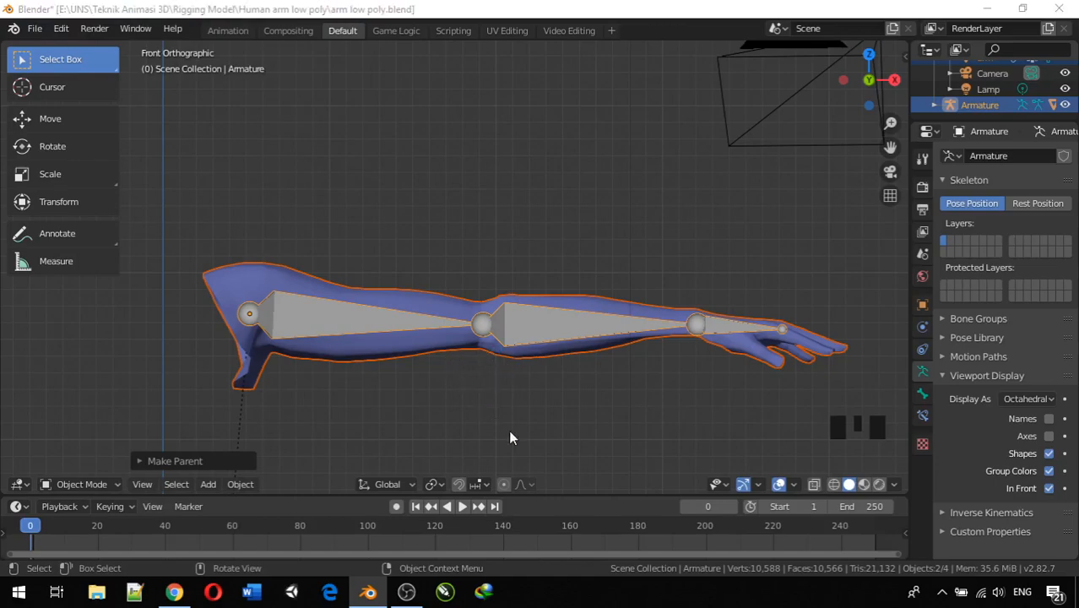
Select only the armature and switch it to Pose Mode.
left_click(557, 443)
left_click(511, 334)
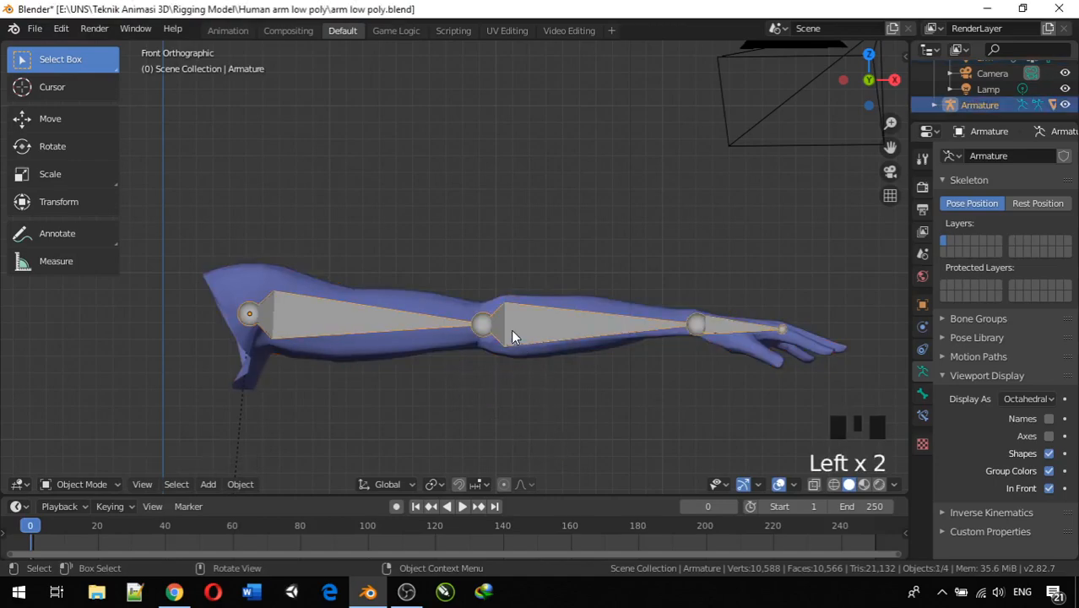
left_click(96, 485)
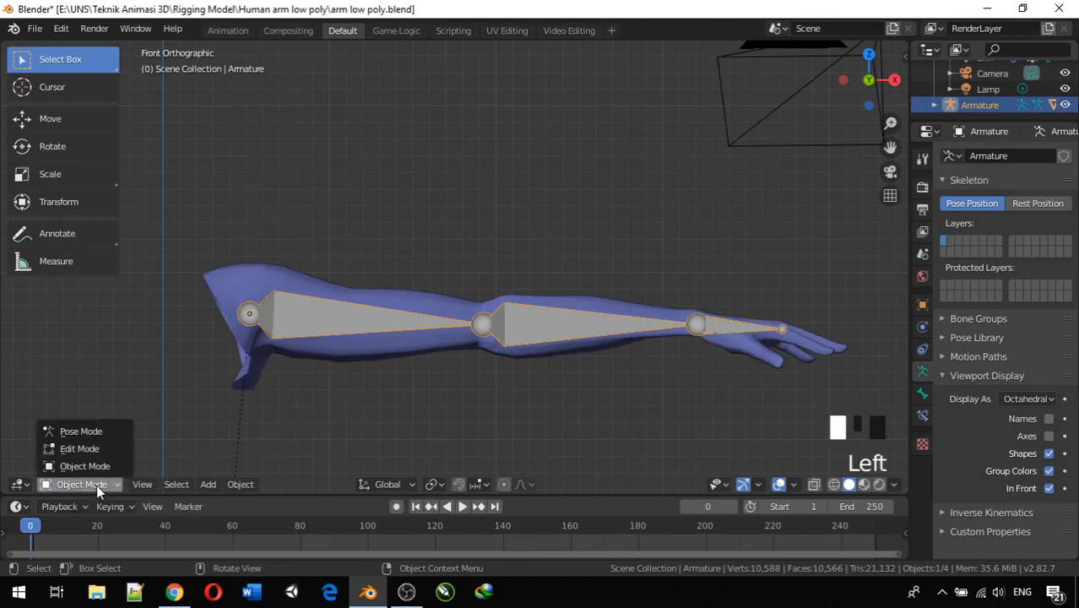
left_click(93, 431)
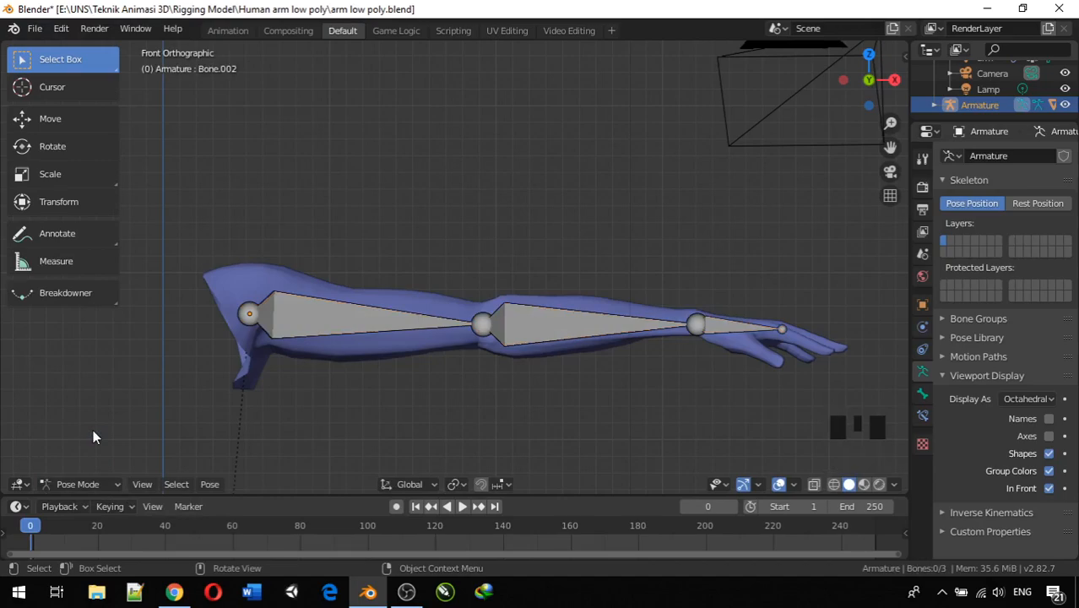
Test the wrist deformation by rotating the hand bone up and down, and undo the rotation.
left_click(731, 324)
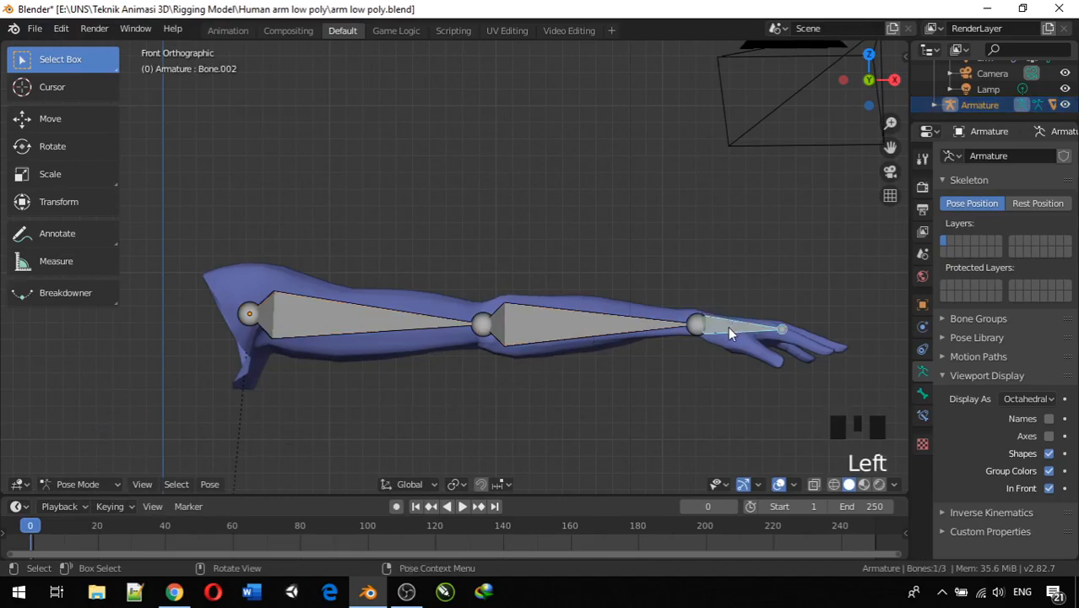
key("r")
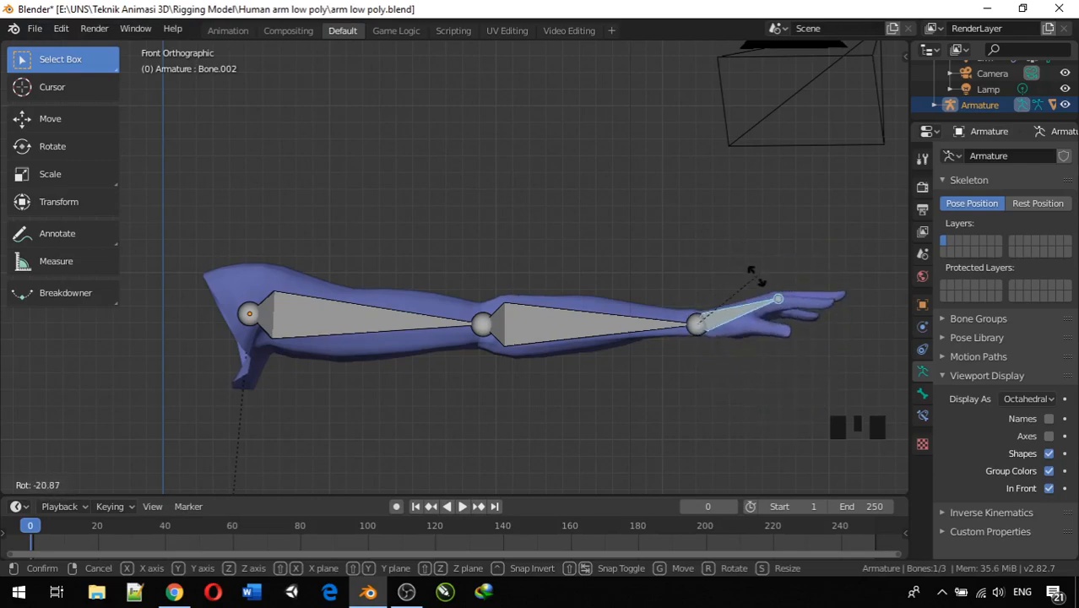
left_click(764, 320)
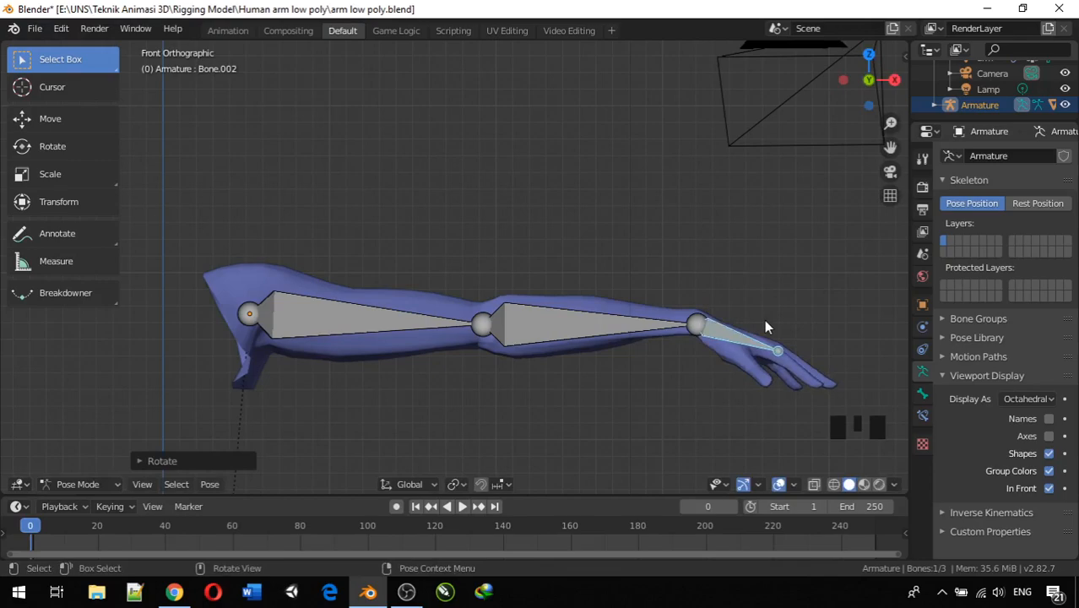
key("ctrl+z")
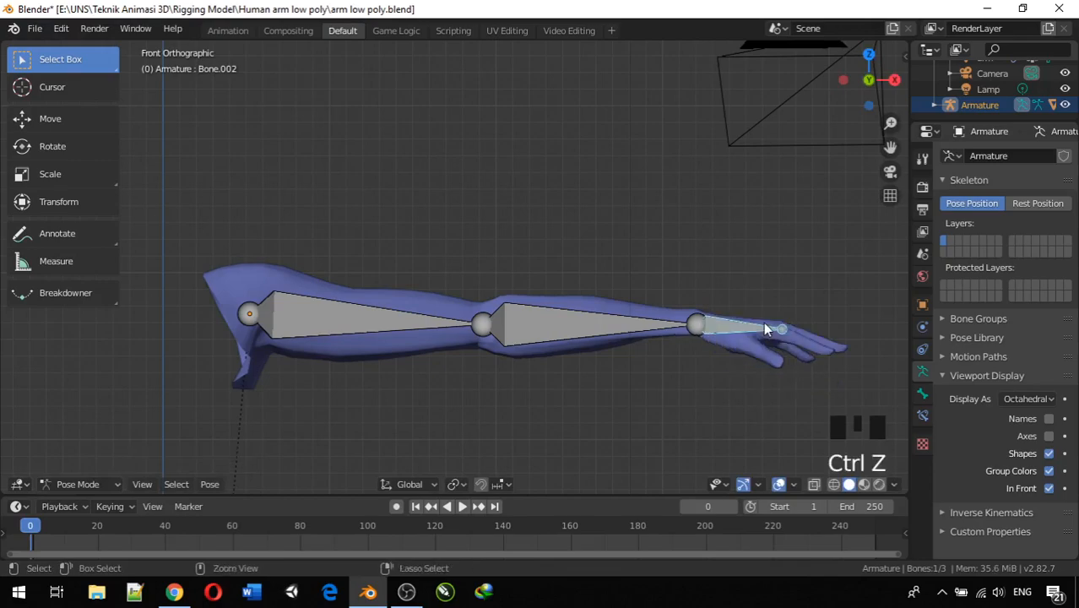
Test the elbow deformation by rotating the forearm bone upward in the front view.
left_click(542, 333)
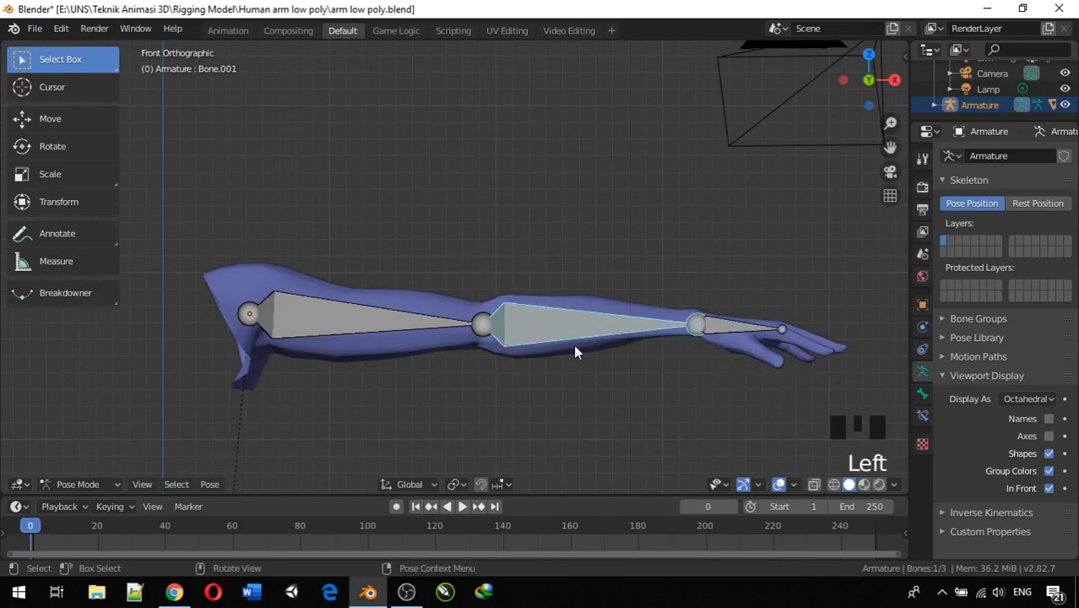
key("r")
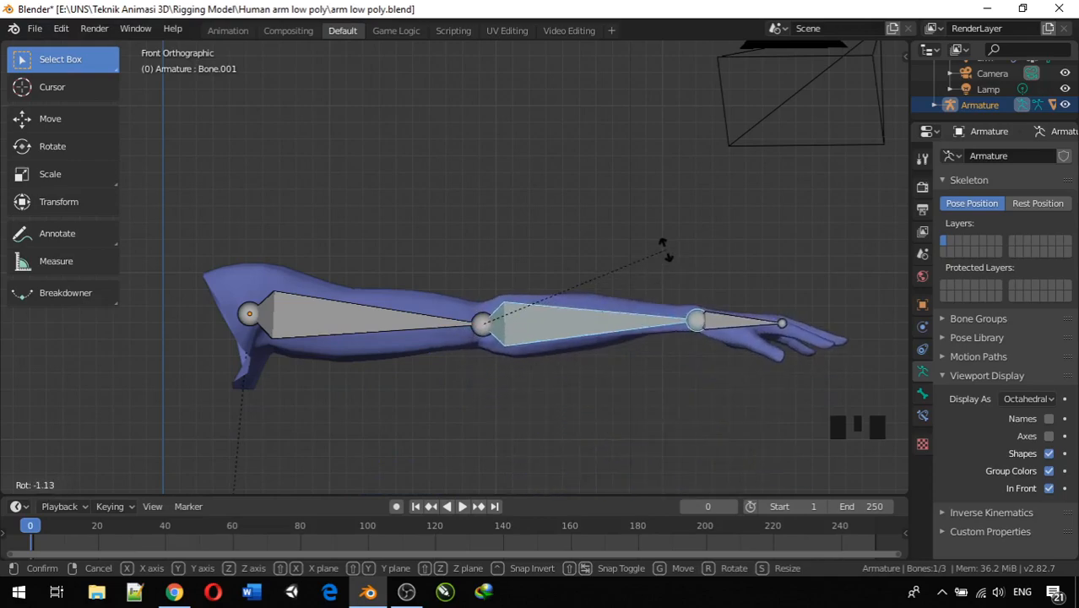
left_click(616, 186)
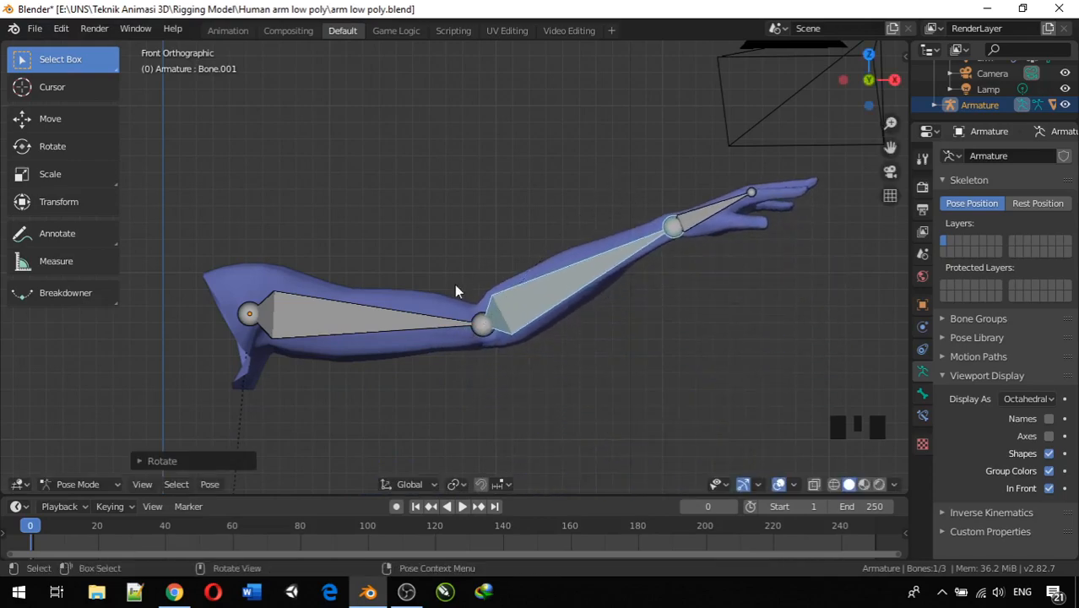
Test the shoulder deformation by rotating the upper arm bone up and down, and undo both the upper arm and forearm rotations.
left_click(331, 317)
key("r")
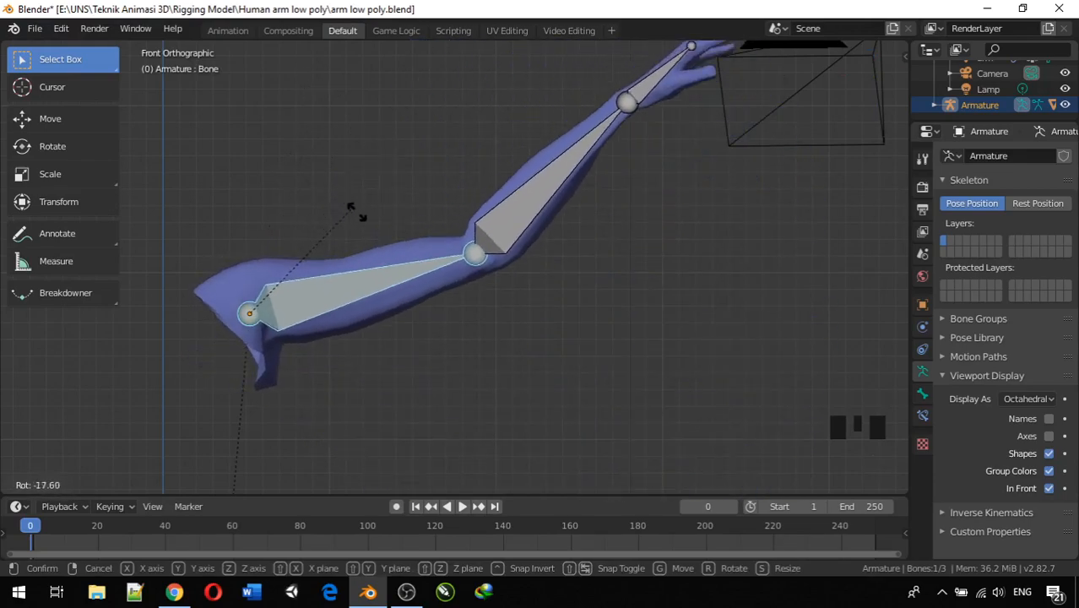
left_click(393, 272)
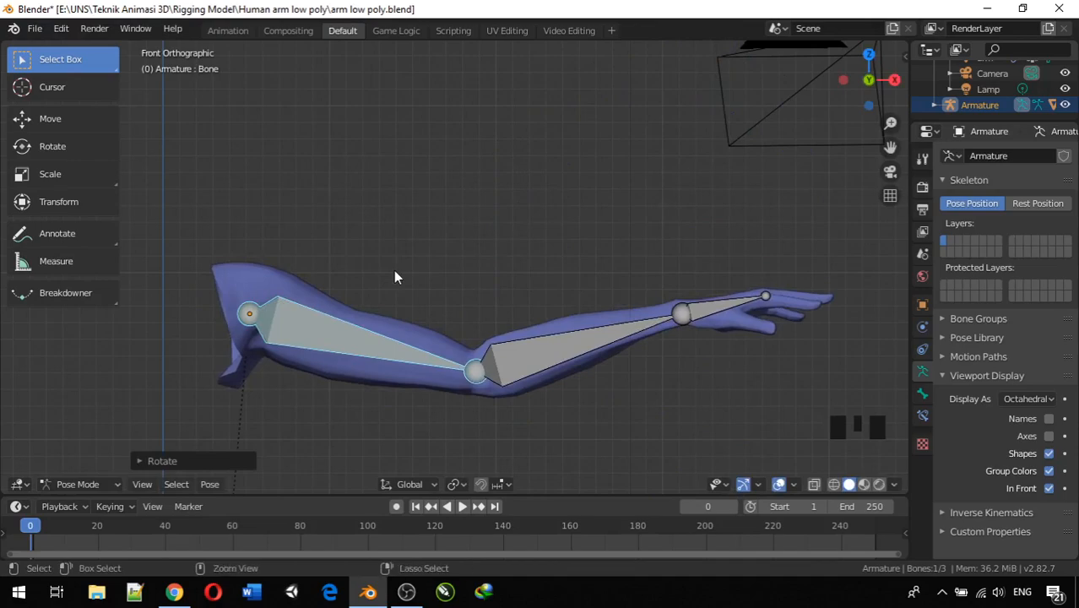
key("ctrl+z")
key("ctrl+z")
key("ctrl+z")
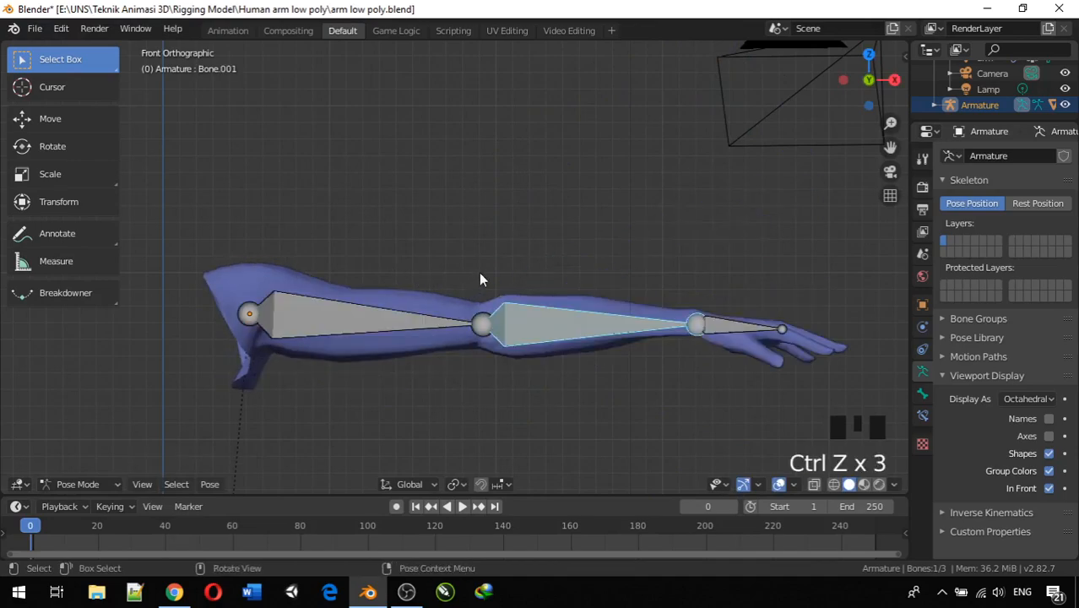
Deselect the forearm bone and select the upper arm bone.
left_click(510, 245)
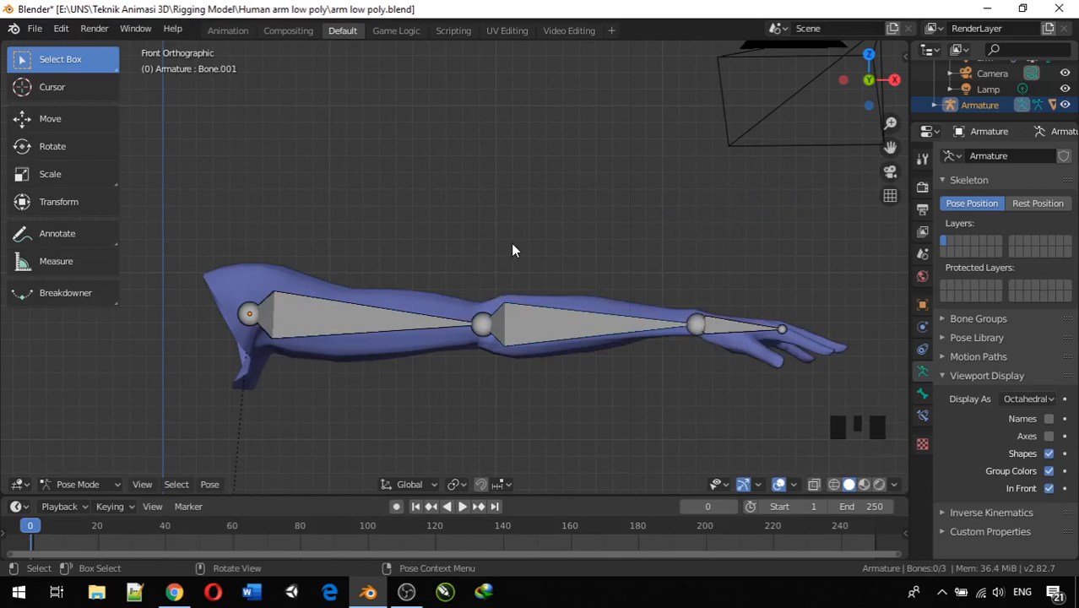
left_click(248, 270)
left_click(346, 325)
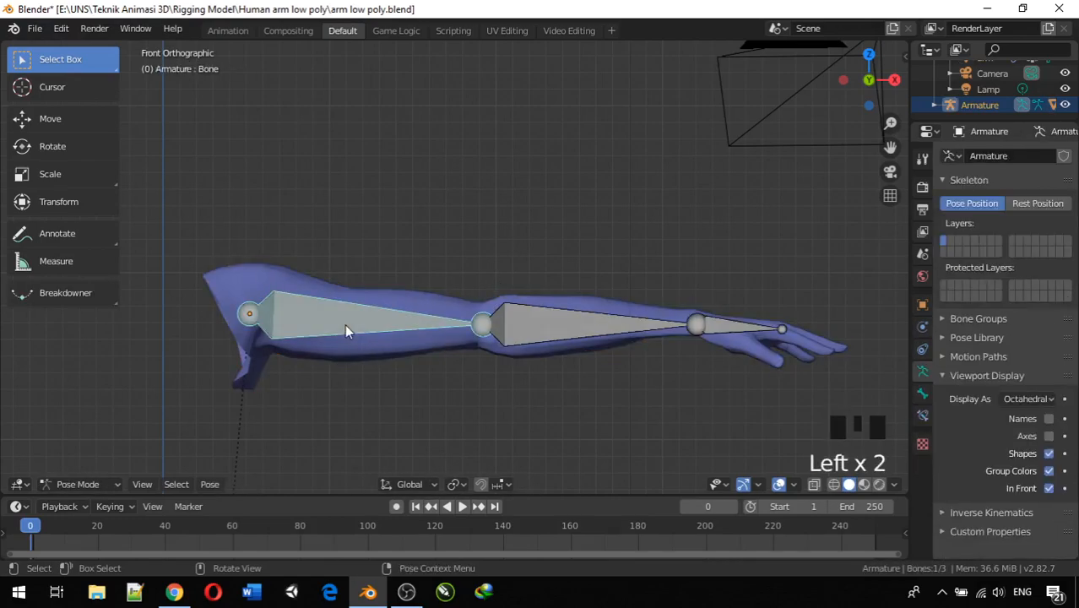